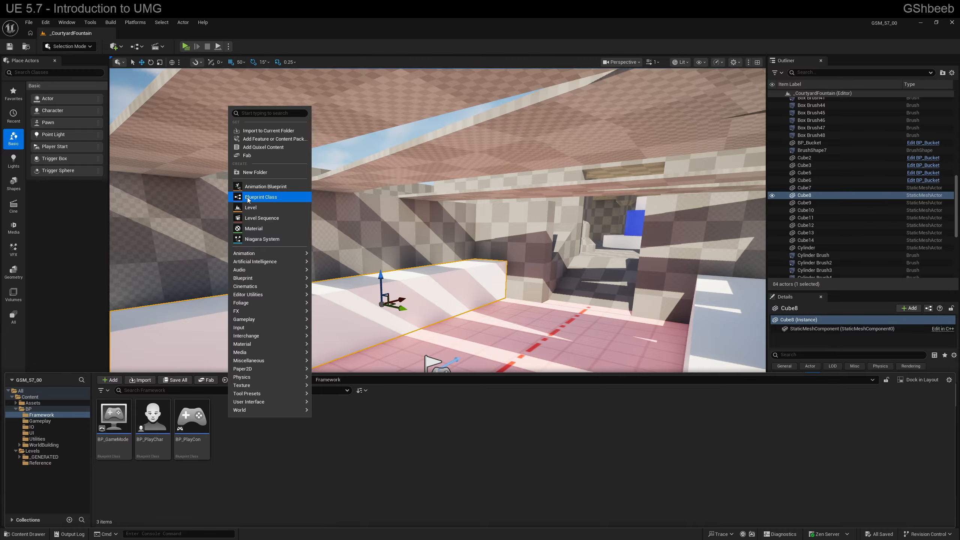
# Step: Create a Blueprint class with HUD as its parent in the Framework folder and name it BP_HUD
pyautogui.click(261, 197)
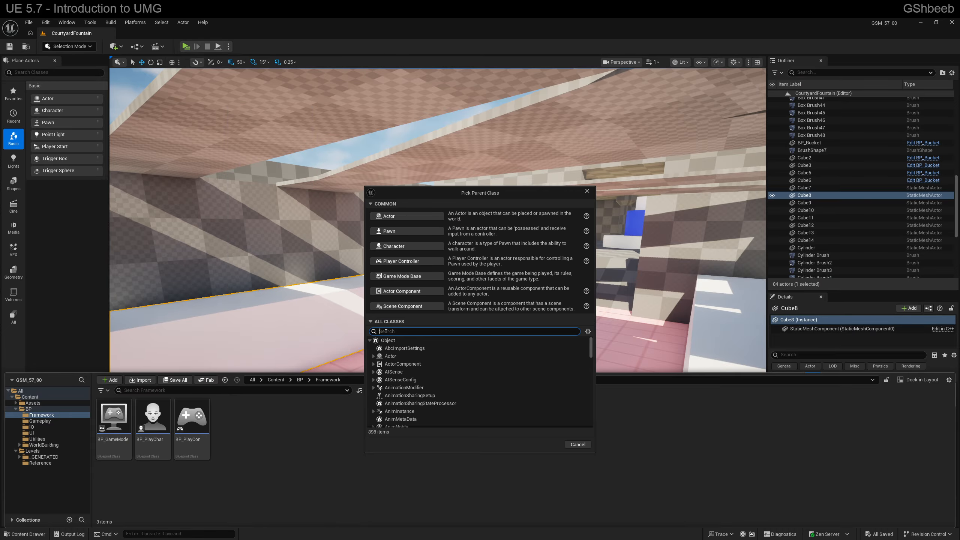
pyautogui.write('HUD')
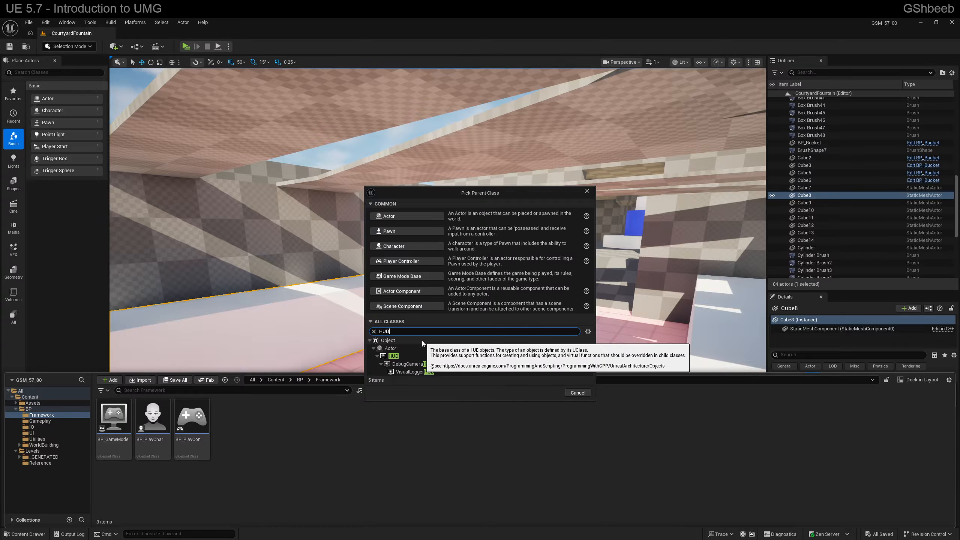
pyautogui.click(390, 356)
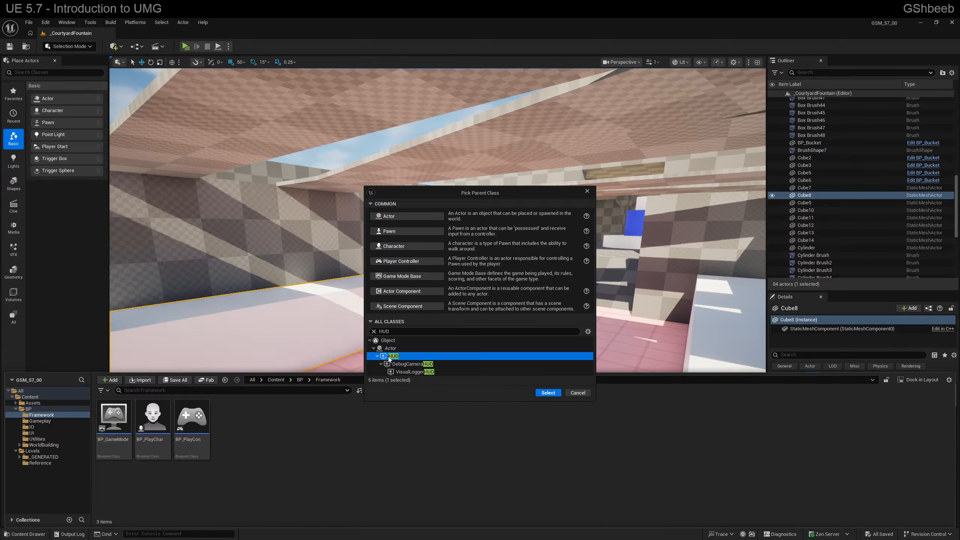
pyautogui.click(548, 393)
pyautogui.write('B')
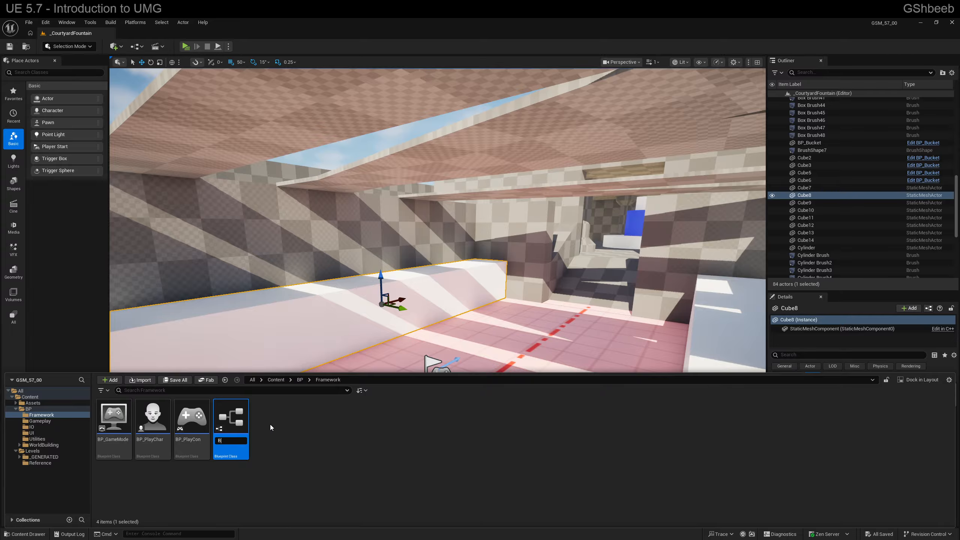
pyautogui.write('P_HUD')
pyautogui.press('Return')
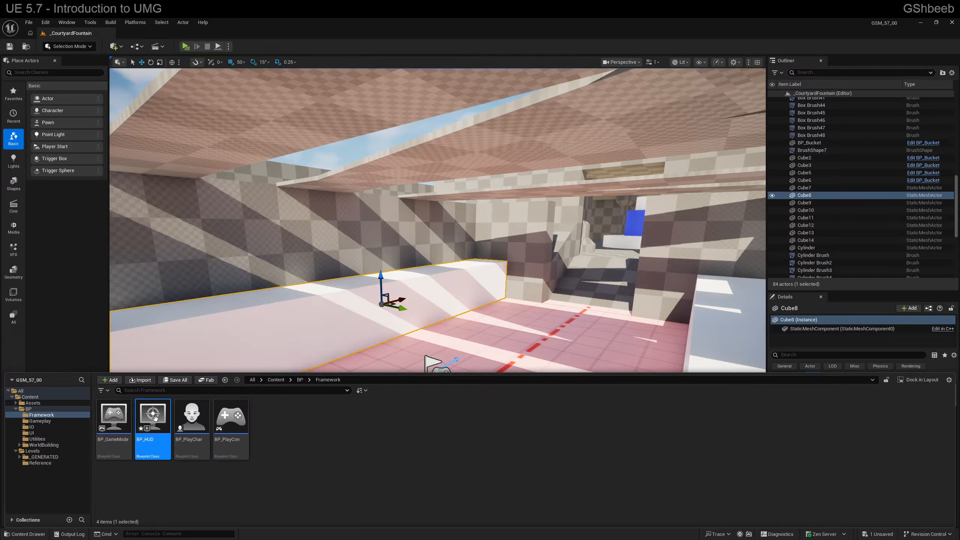
# Step: Set the HUD Class of BP_GameMode to BP_HUD, then save and close that blueprint
pyautogui.moveTo(160, 425)
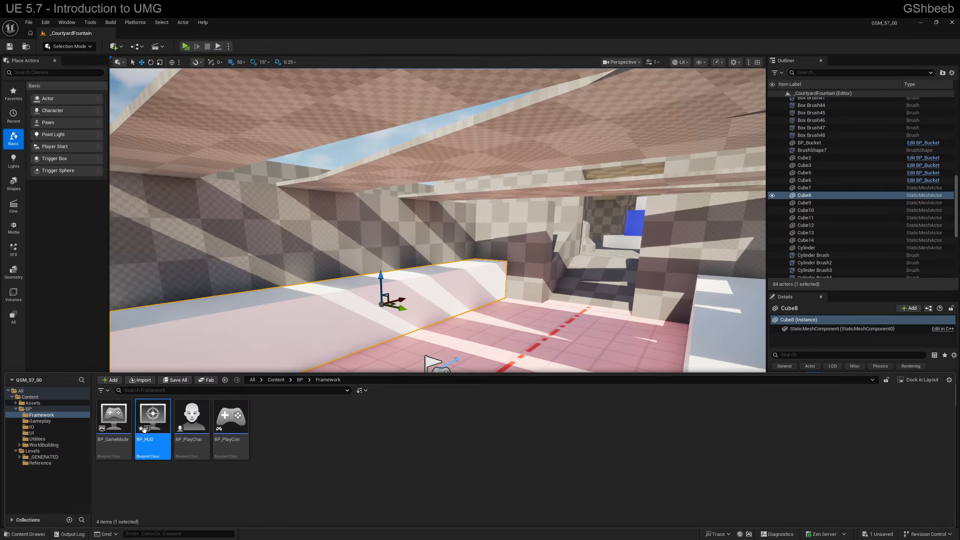
pyautogui.doubleClick(114, 424)
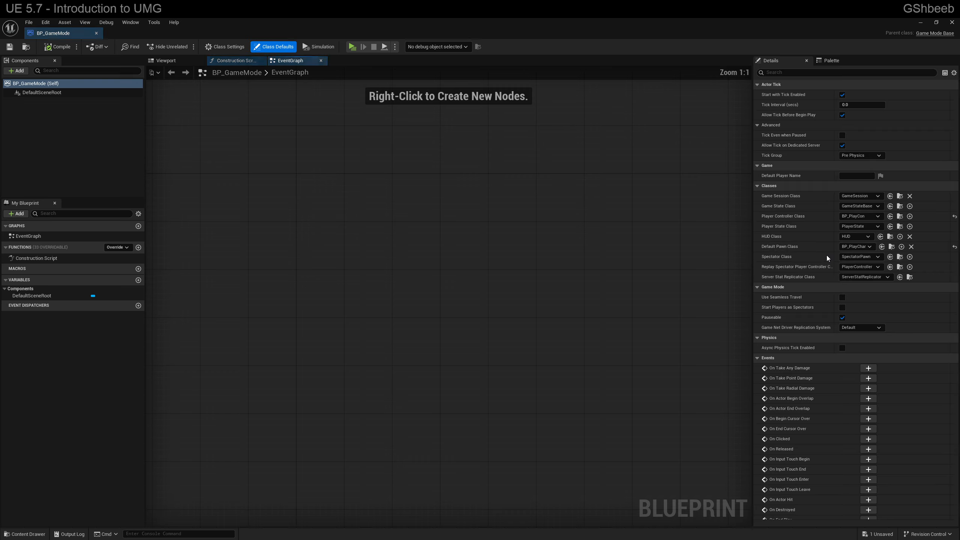
pyautogui.click(842, 237)
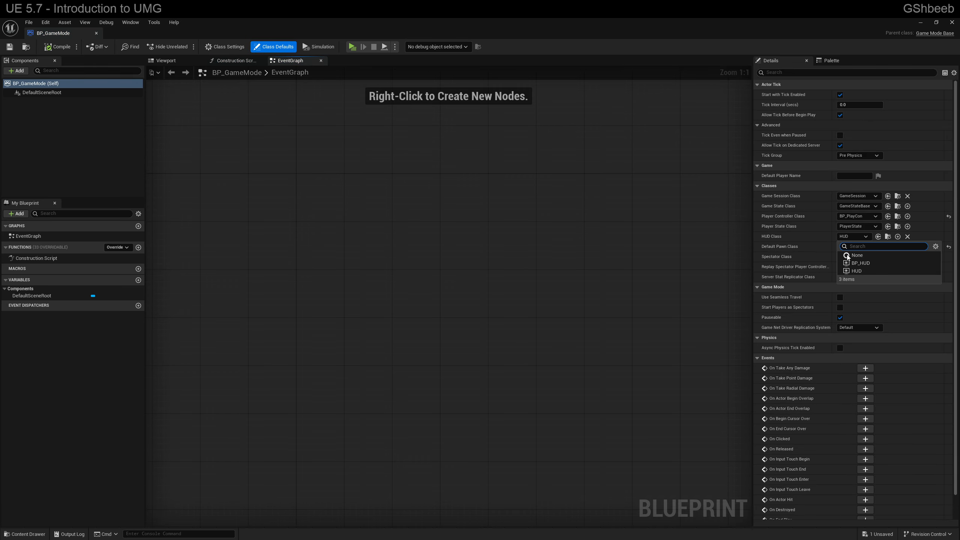
pyautogui.click(855, 263)
pyautogui.click(10, 47)
pyautogui.click(97, 34)
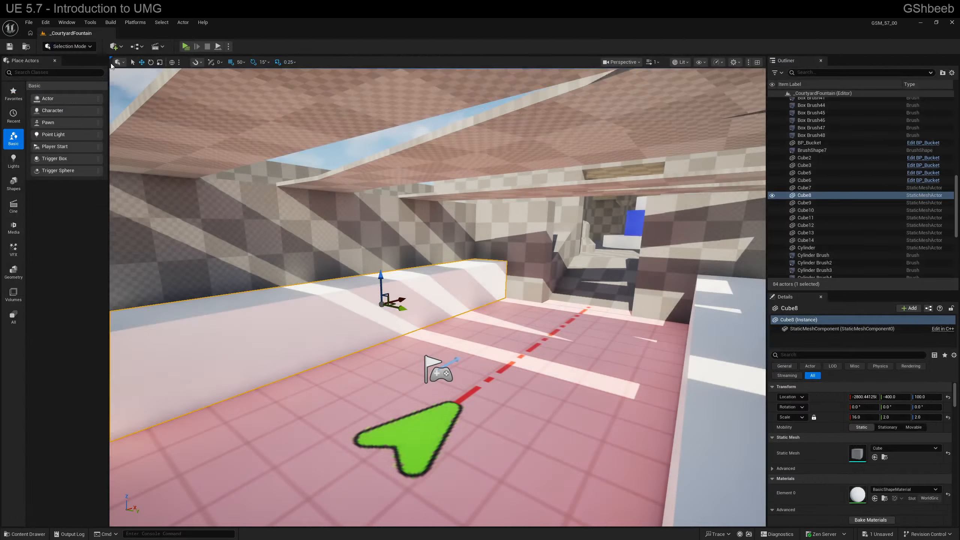
# Step: Open the BP_HUD blueprint from the Framework folder for editing
pyautogui.moveTo(317, 207); pyautogui.dragTo(348, 206, button='right')
pyautogui.hotkey('ctrl', 'space')
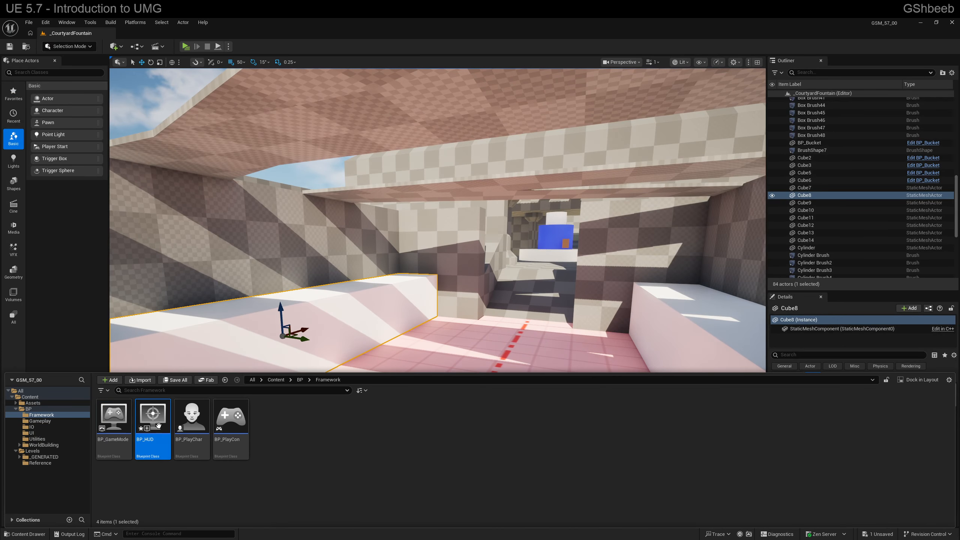
pyautogui.doubleClick(158, 426)
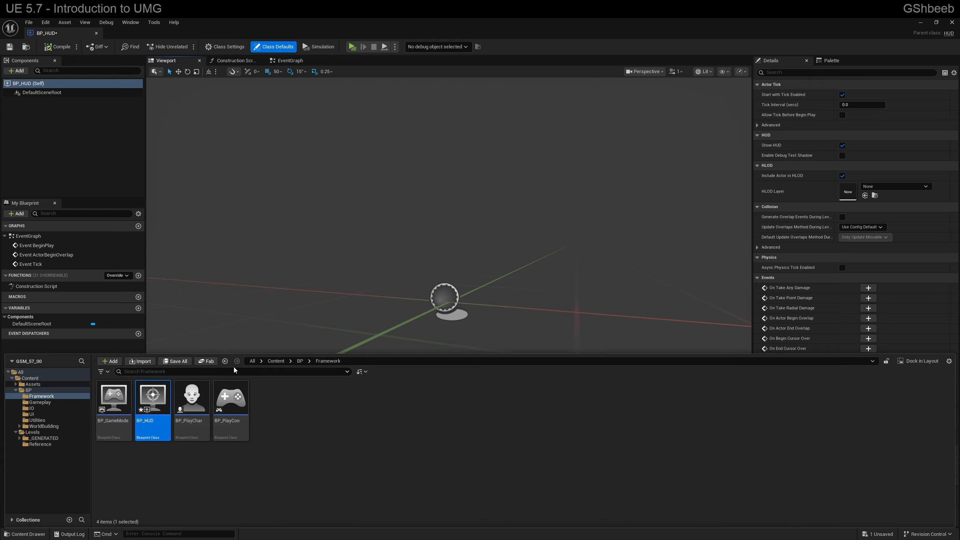
# Step: Create a Widget Blueprint based on User Widget in the UI folder and name it WBP_GameButton
pyautogui.click(30, 414)
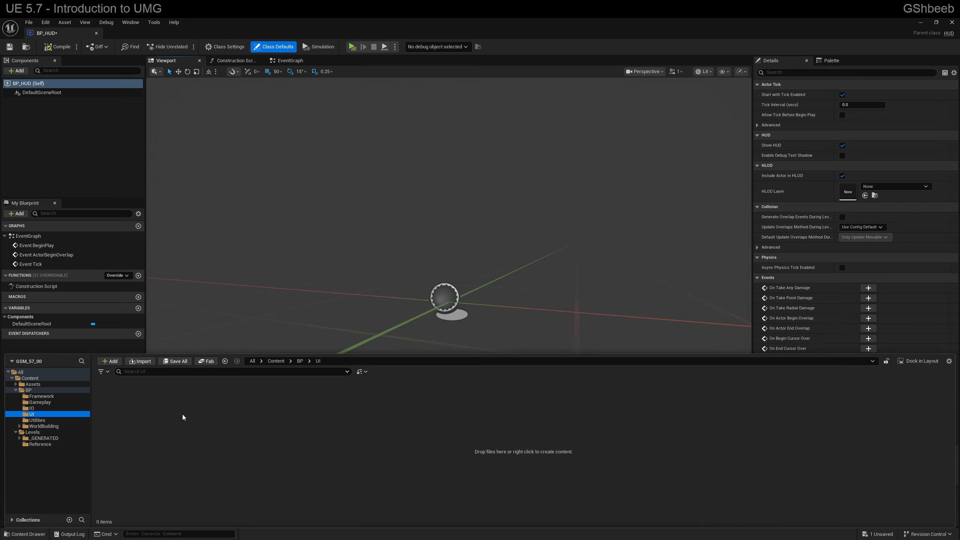
pyautogui.rightClick(113, 407)
pyautogui.moveTo(132, 391)
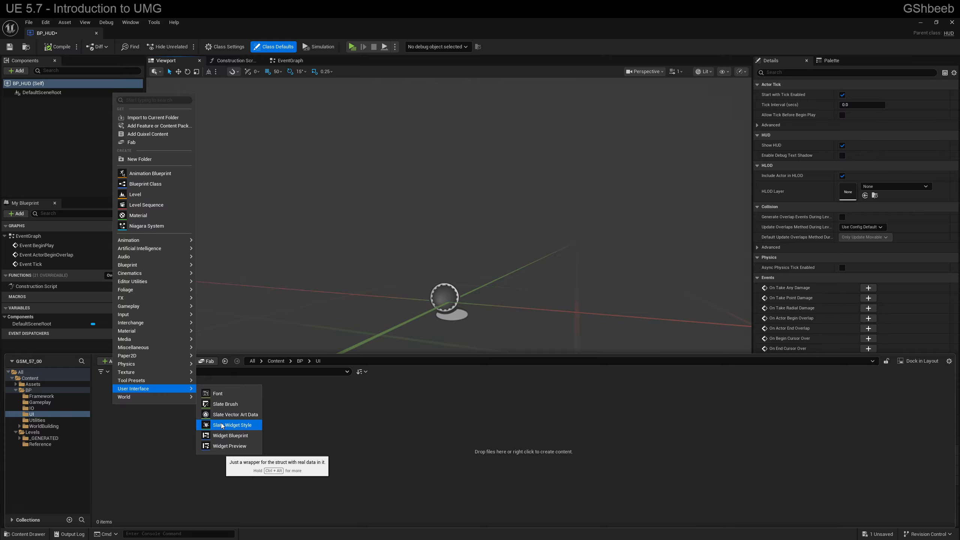
pyautogui.click(229, 436)
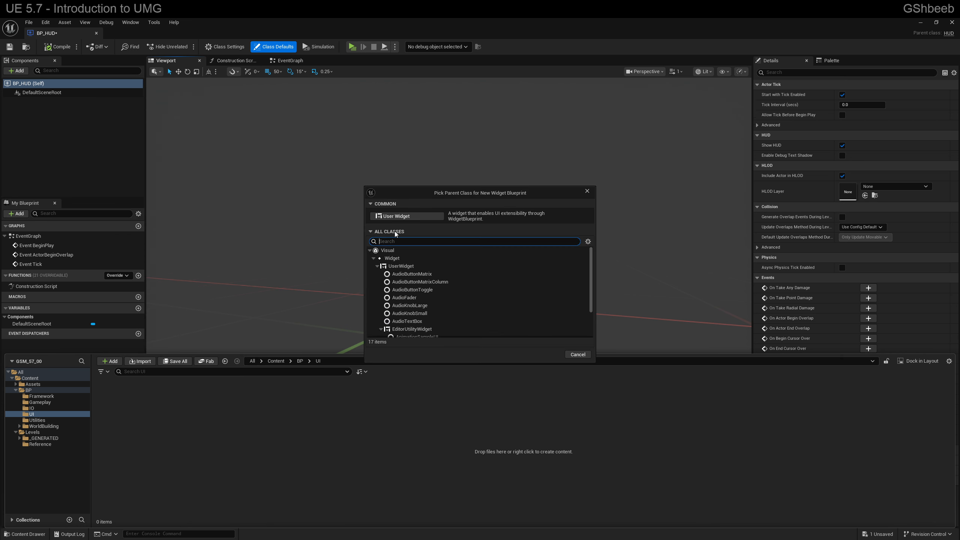
pyautogui.click(395, 216)
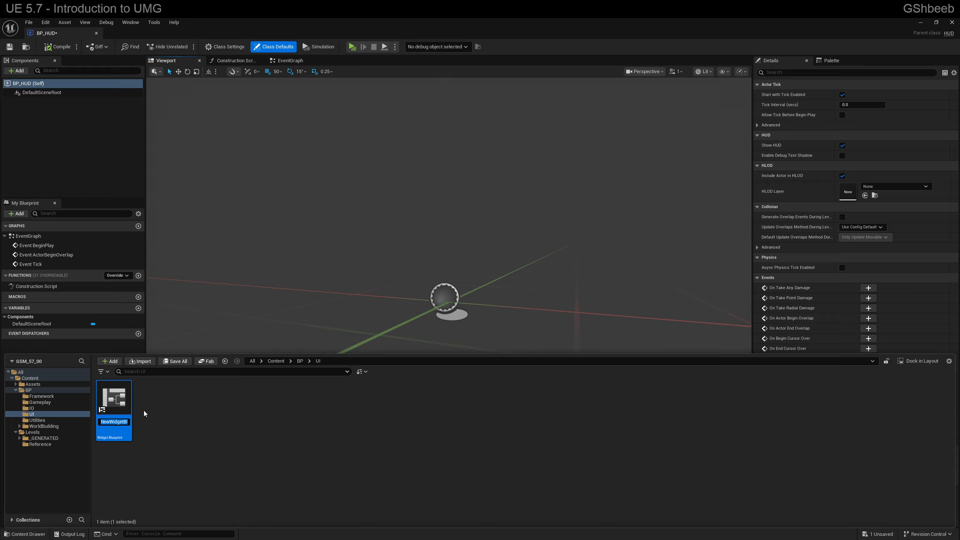
pyautogui.write('WB')
pyautogui.write('P_GameButton')
pyautogui.press('Return')
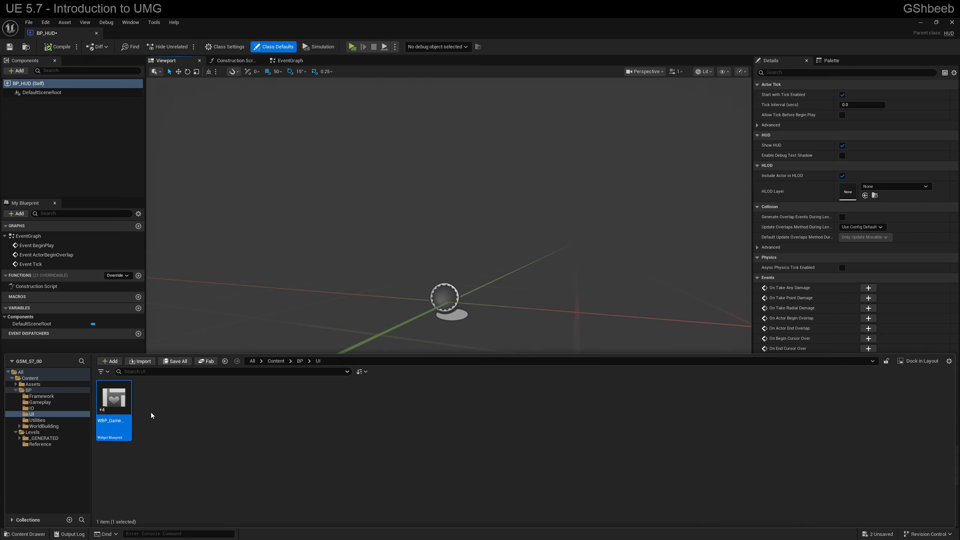
# Step: Open WBP_GameButton, look over its event graph and return to the Designer view
pyautogui.doubleClick(113, 412)
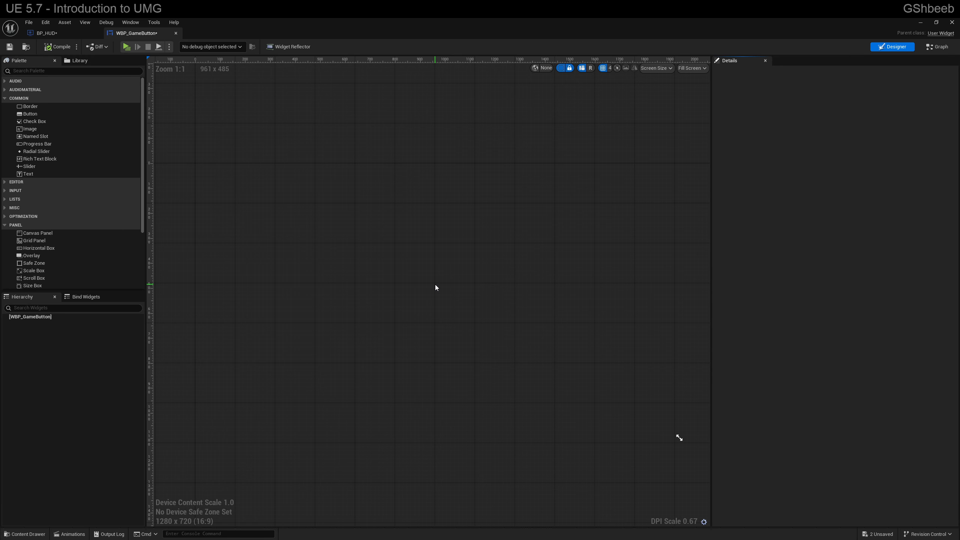
pyautogui.moveTo(429, 284)
pyautogui.mouseDown(button='right')
pyautogui.moveTo(444, 281)
pyautogui.moveTo(424, 288)
pyautogui.mouseUp(button='right')
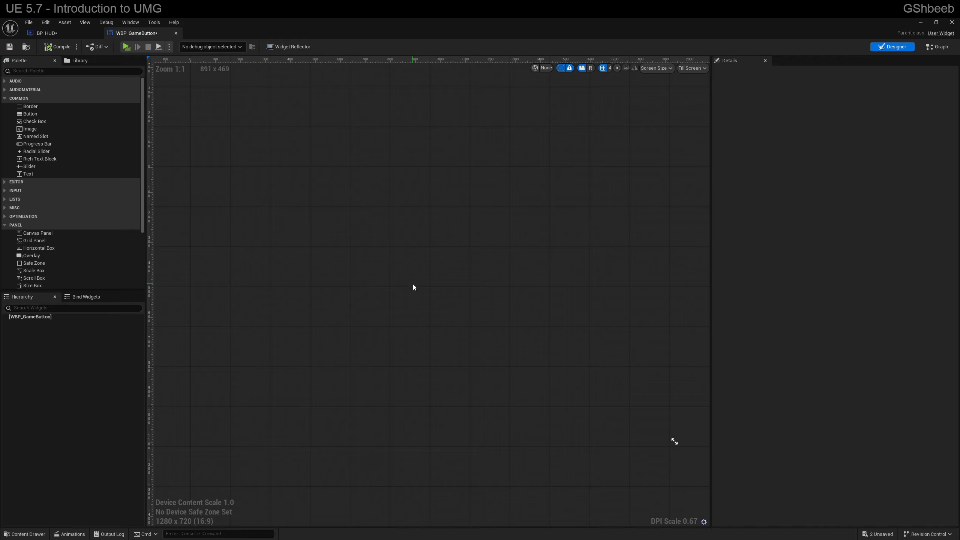
pyautogui.click(937, 48)
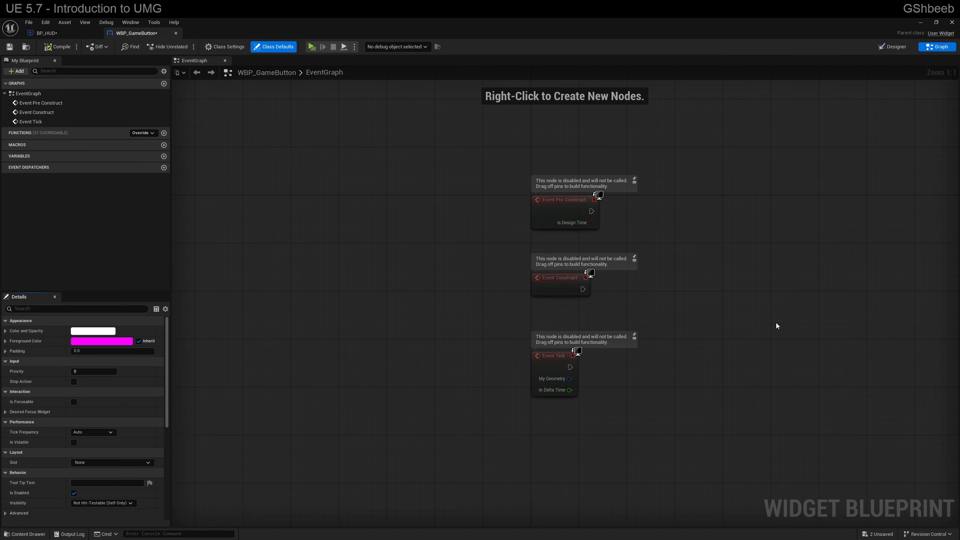
pyautogui.moveTo(777, 325); pyautogui.dragTo(690, 317, button='right')
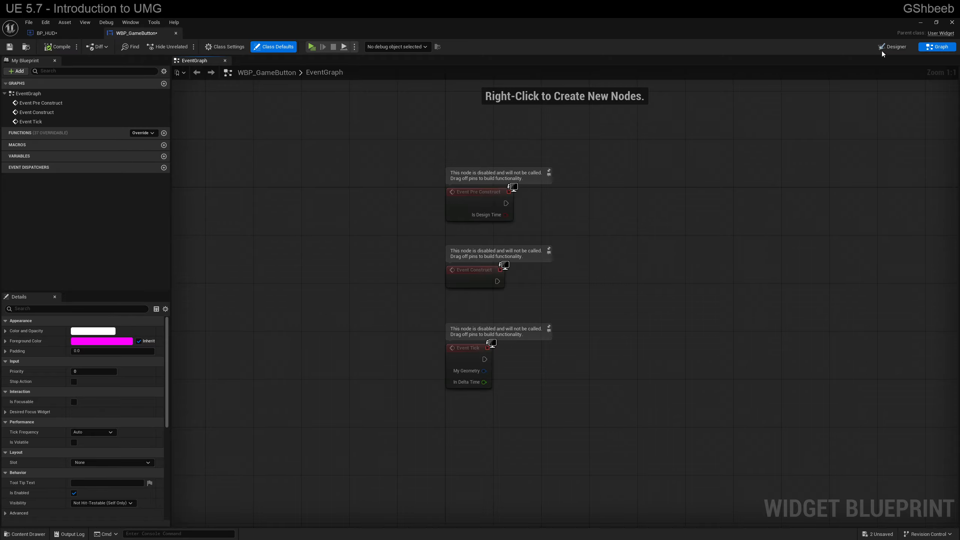
pyautogui.click(885, 46)
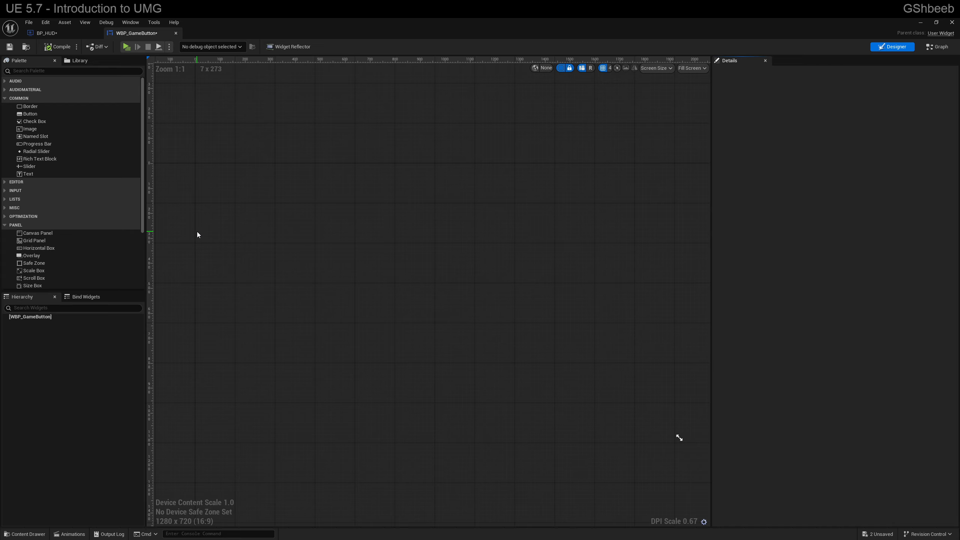
# Step: Add a Canvas Panel as the root widget of WBP_GameButton and select it
pyautogui.click(26, 233)
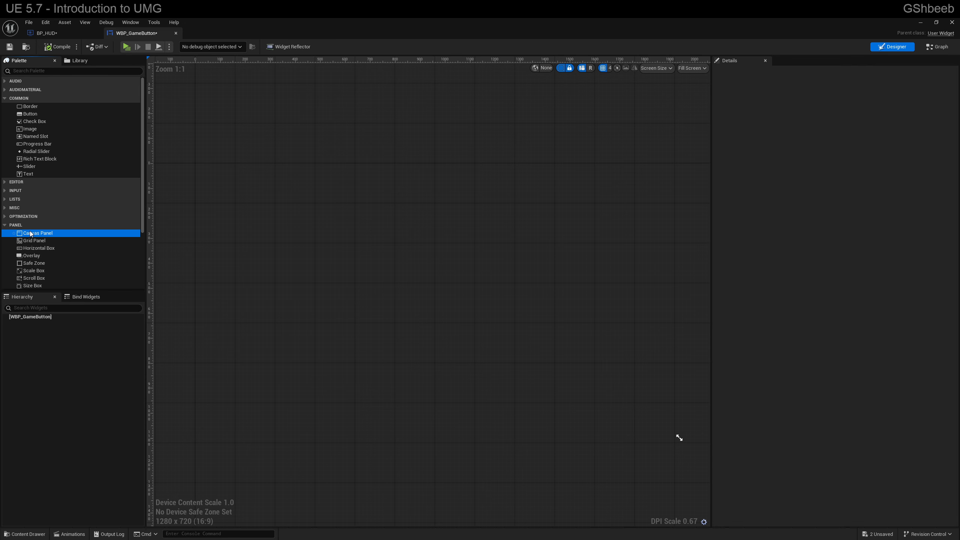
pyautogui.moveTo(35, 233); pyautogui.dragTo(26, 319)
pyautogui.click(41, 323)
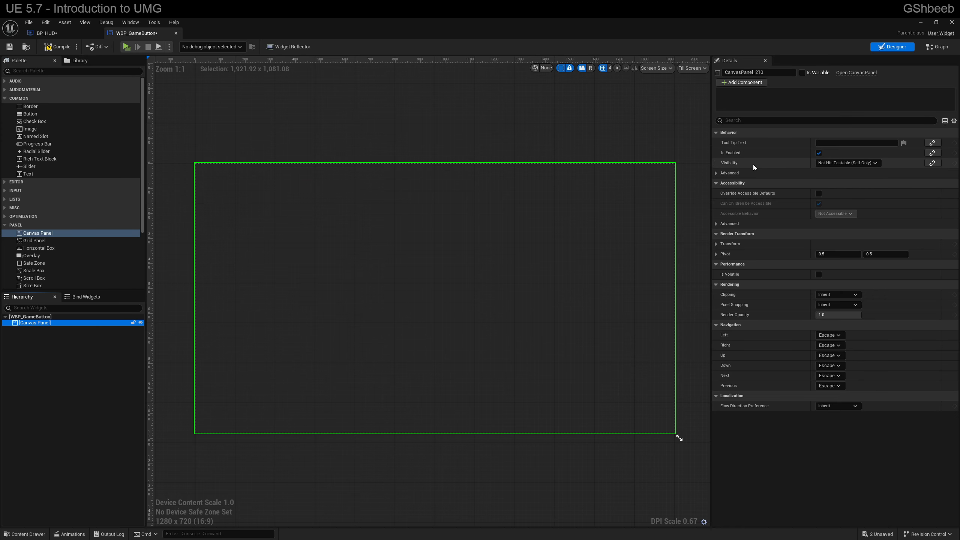
# Step: Examine the visibility choices and the left navigation choices of the Canvas Panel without changing them
pyautogui.click(849, 163)
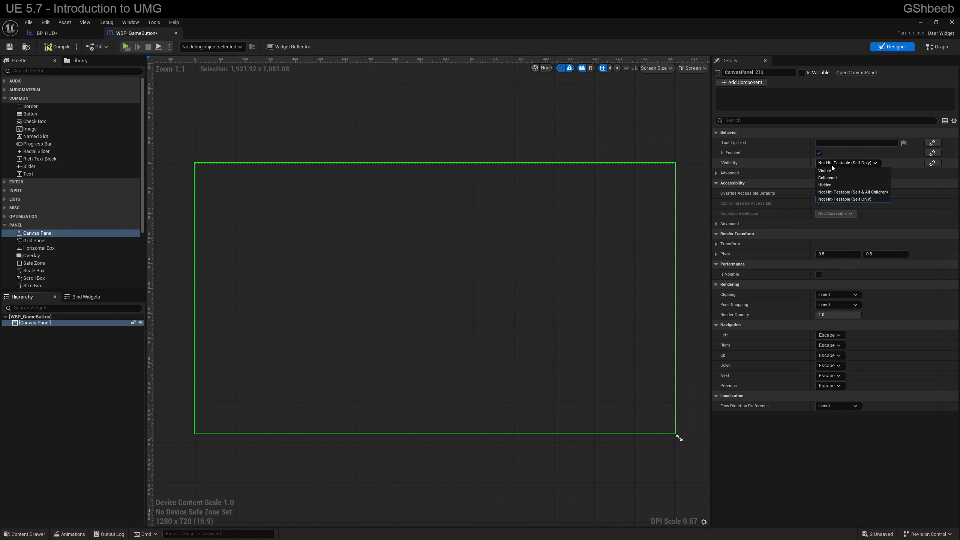
pyautogui.click(830, 163)
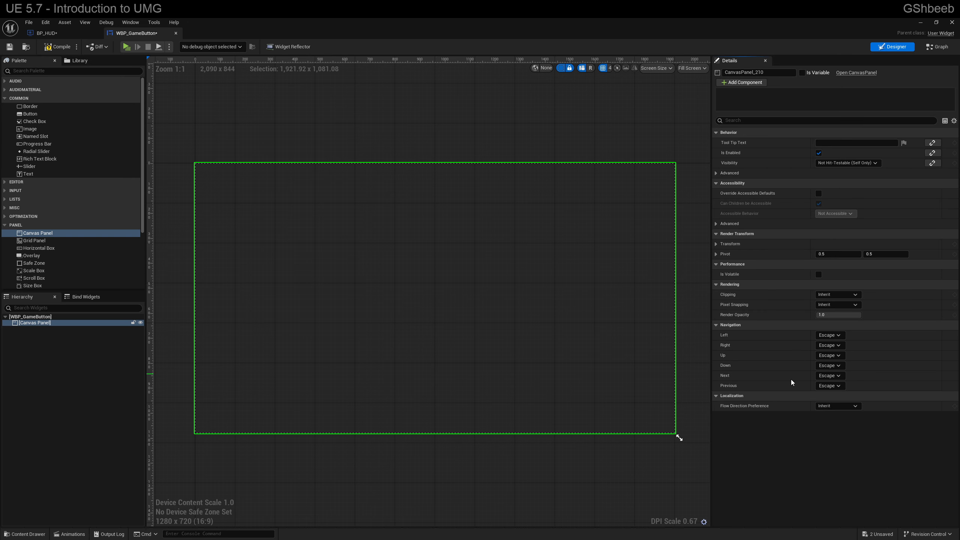
pyautogui.click(829, 335)
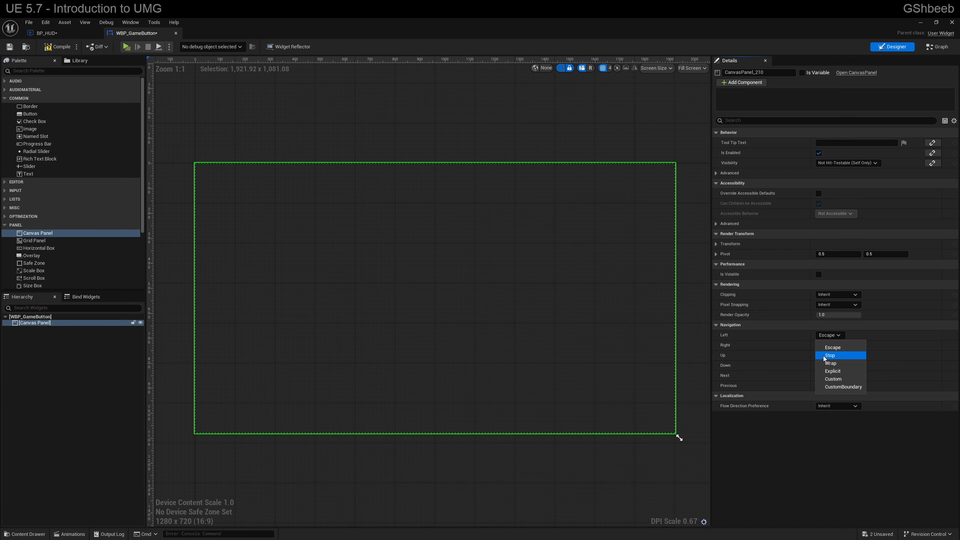
pyautogui.click(824, 436)
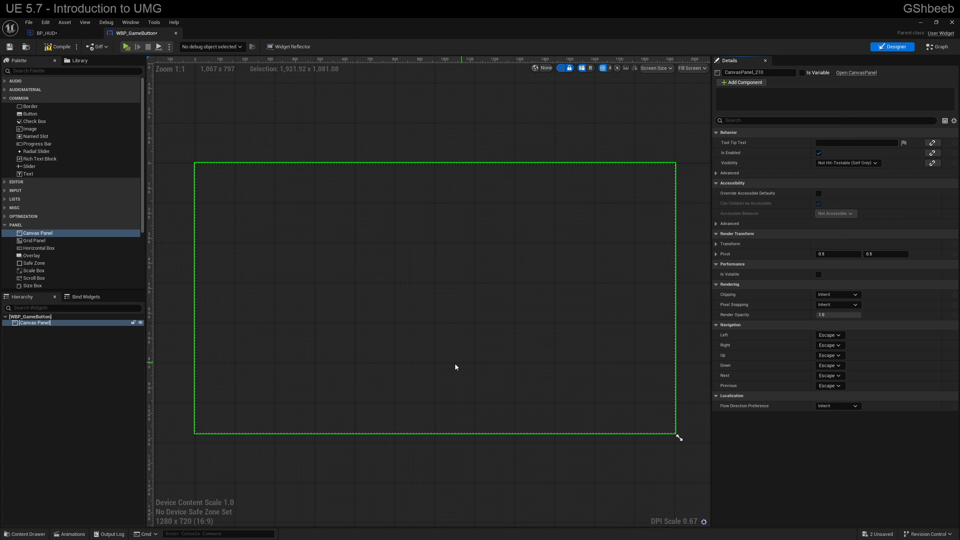
# Step: Examine the widget types offered in the Editor, Input, Audio, AudioMaterial, Lists, Misc and Optimization categories
pyautogui.click(30, 323)
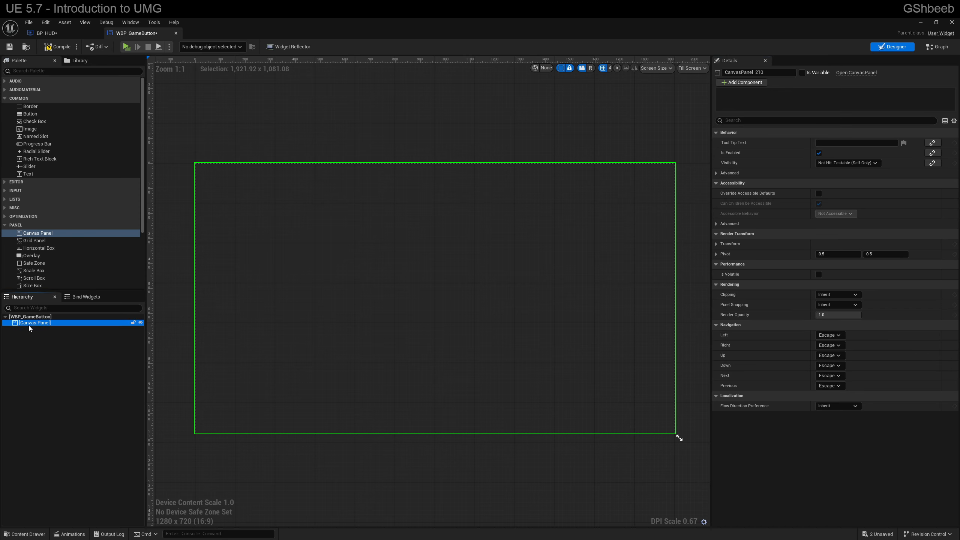
pyautogui.click(4, 190)
pyautogui.click(4, 183)
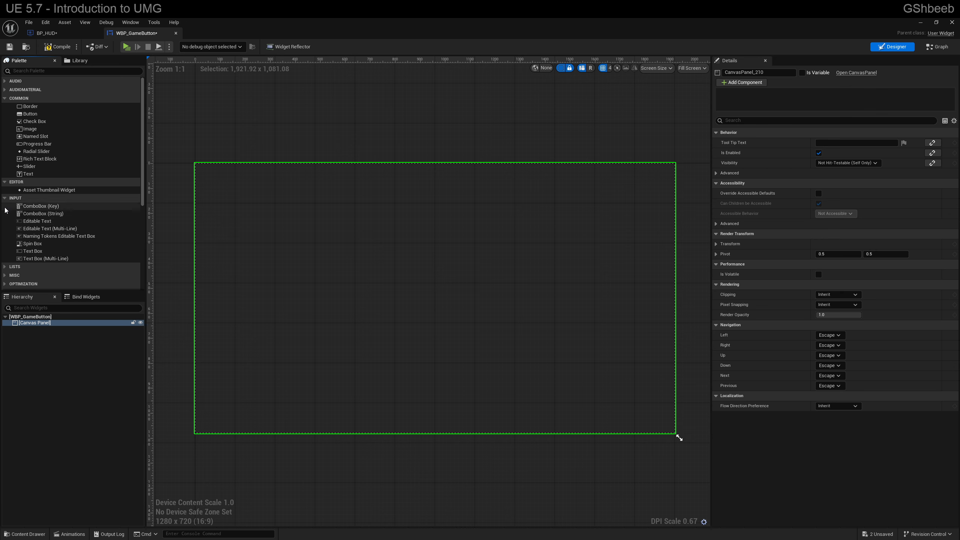
pyautogui.click(5, 198)
pyautogui.click(4, 183)
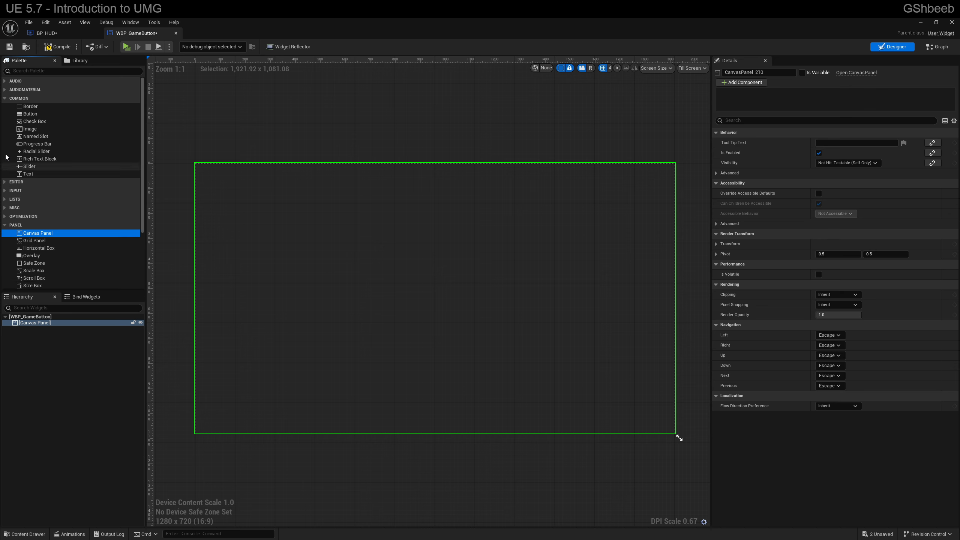
pyautogui.click(4, 89)
pyautogui.click(4, 81)
pyautogui.click(4, 81)
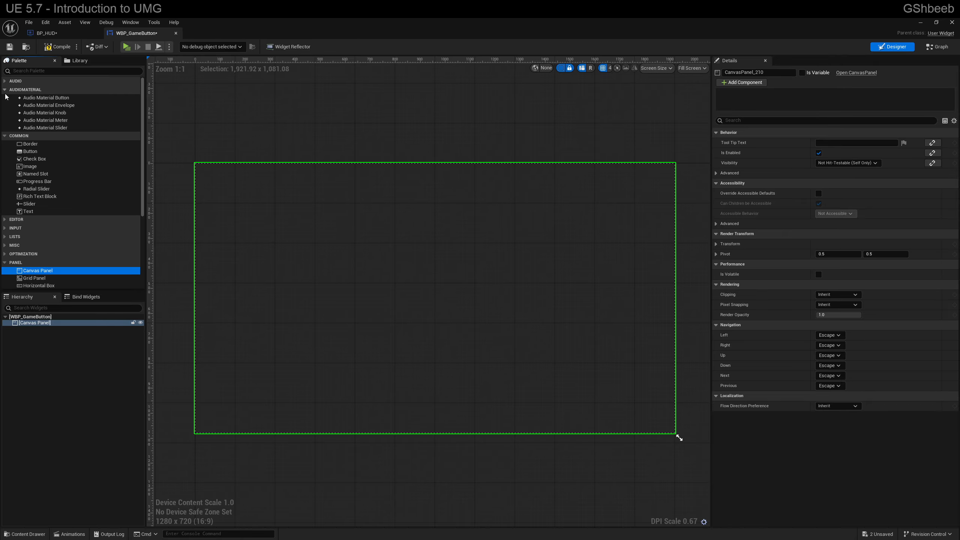
pyautogui.click(4, 90)
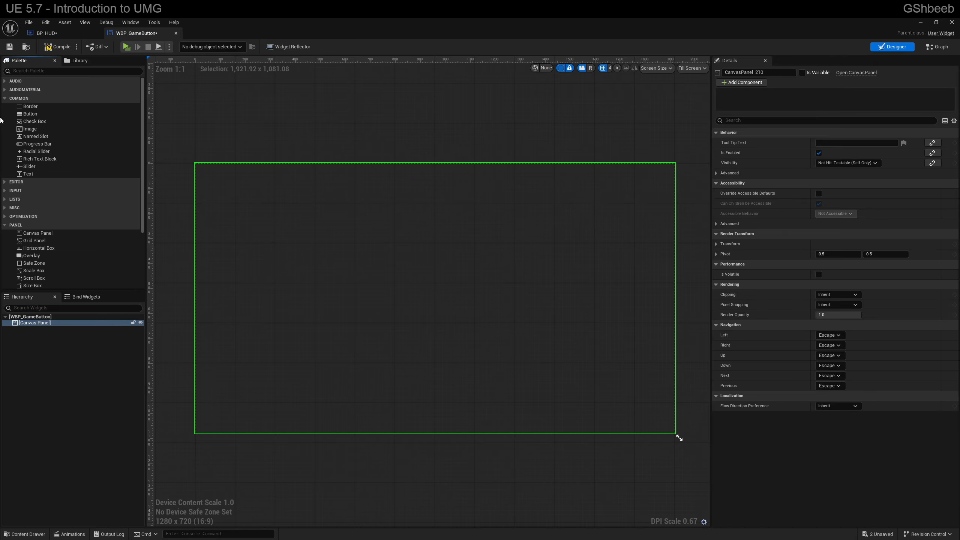
pyautogui.click(6, 199)
pyautogui.click(3, 191)
pyautogui.click(2, 191)
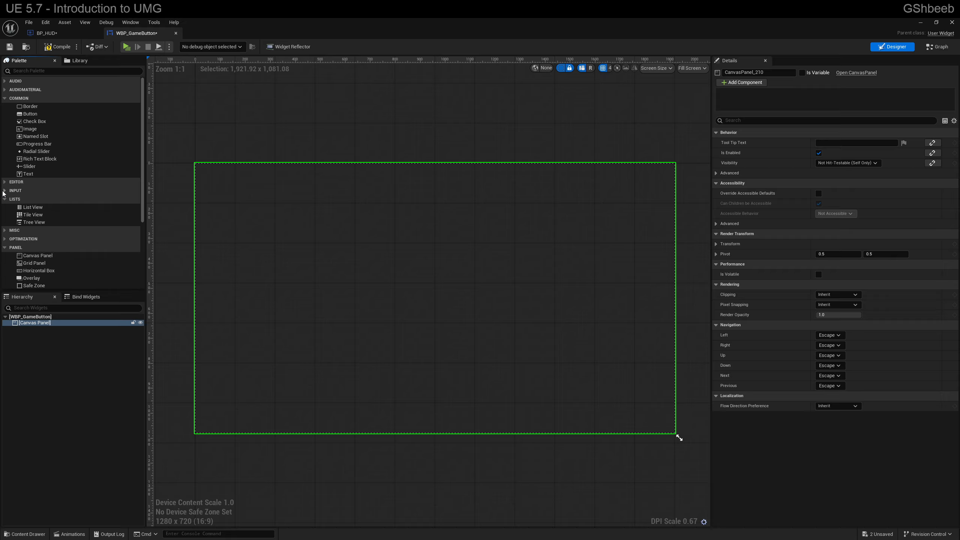
pyautogui.click(4, 199)
pyautogui.click(4, 208)
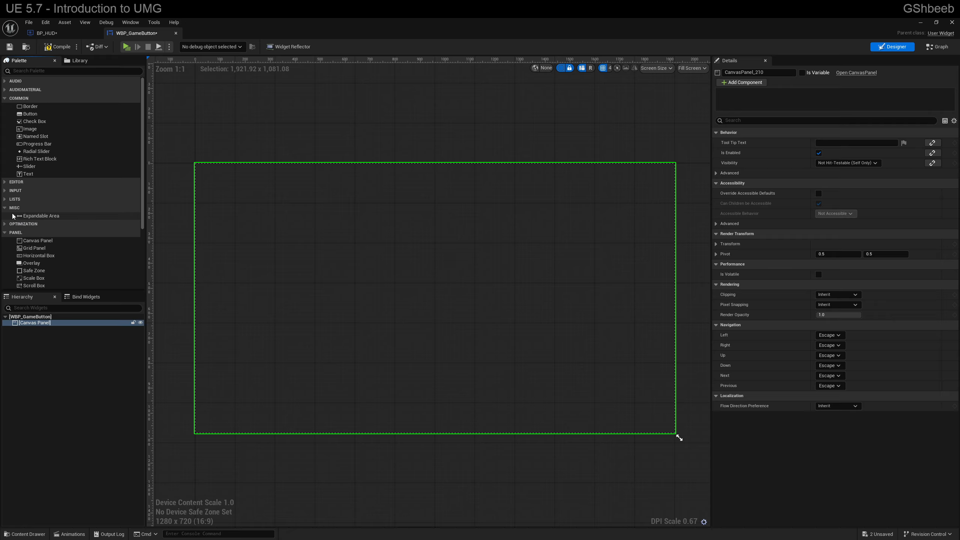
pyautogui.click(4, 208)
pyautogui.click(4, 216)
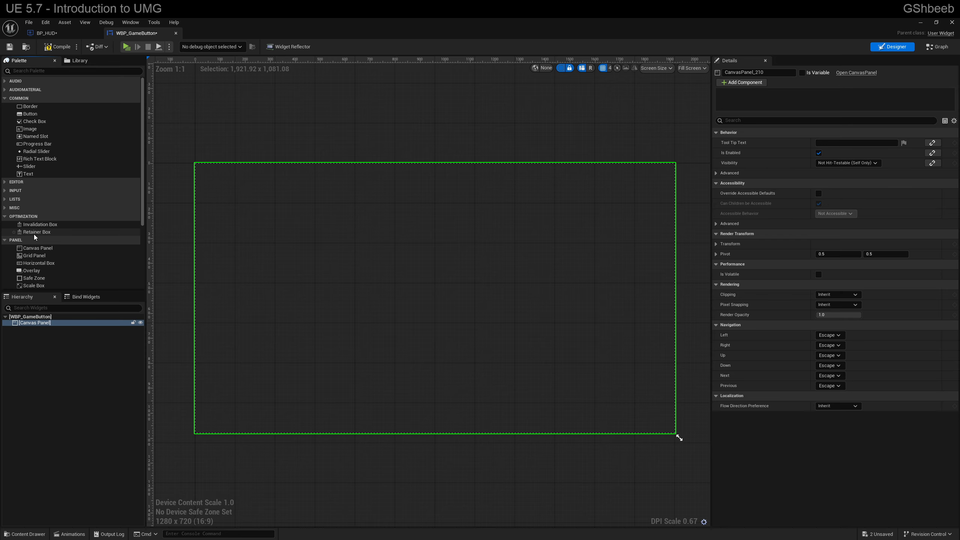
# Step: Examine the widget types offered in the Panel and Primitive categories
pyautogui.click(5, 216)
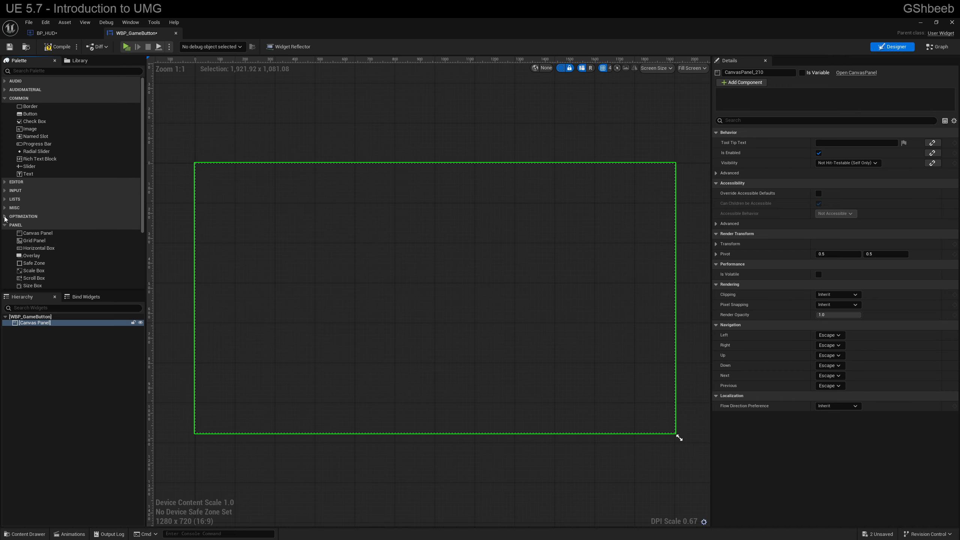
pyautogui.scroll(-5, 51, 235)
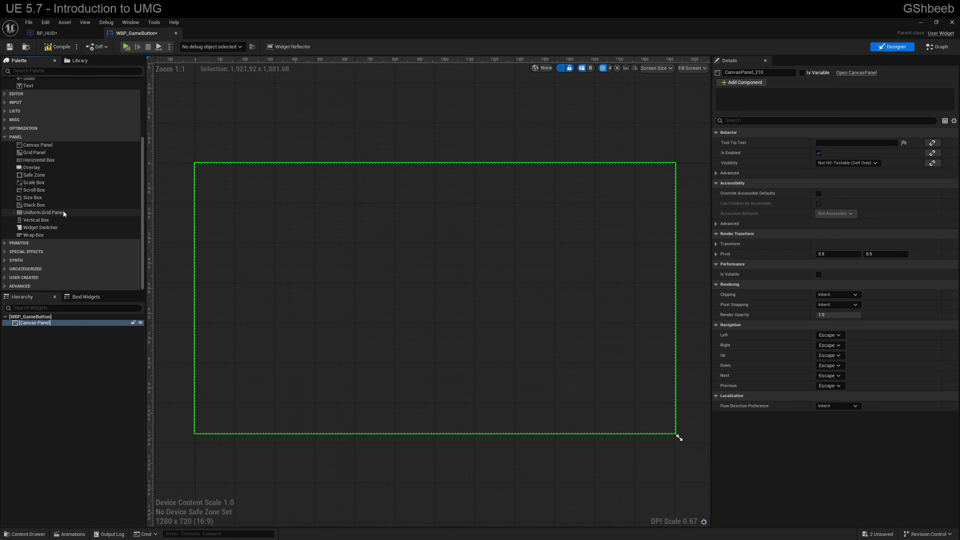
pyautogui.click(4, 245)
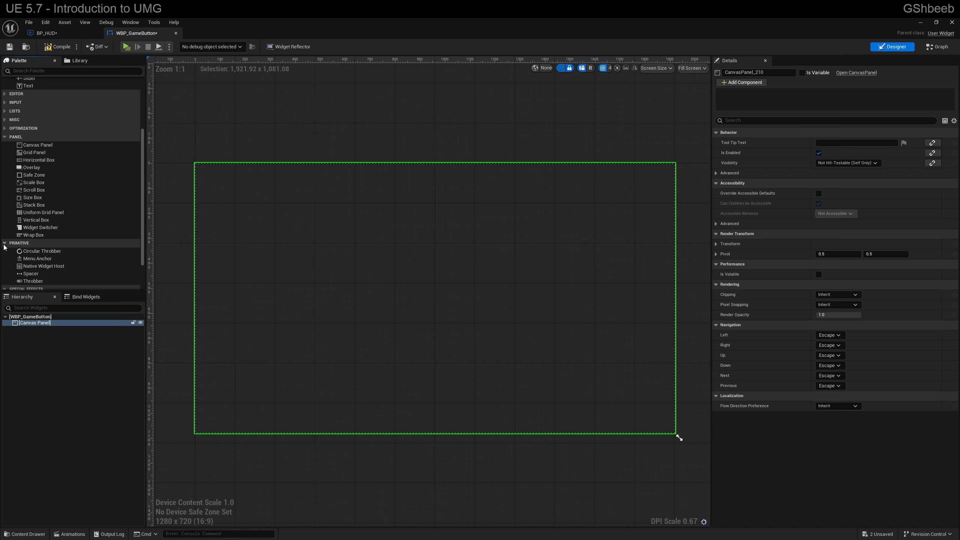
pyautogui.click(4, 244)
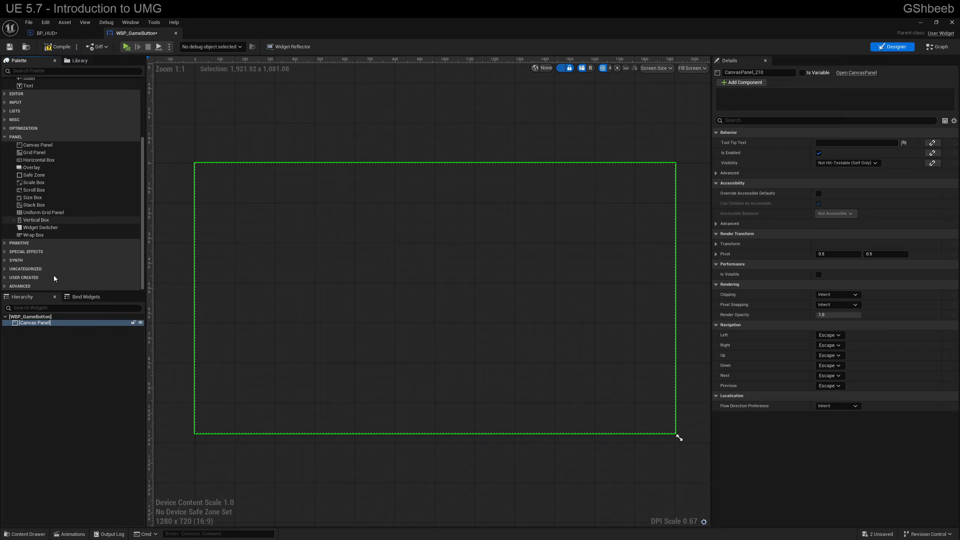
# Step: Add a Button to the Canvas Panel, enlarge it to about 321 × 144 and place it at about X 500, Y 248
pyautogui.scroll(5, 18, 138)
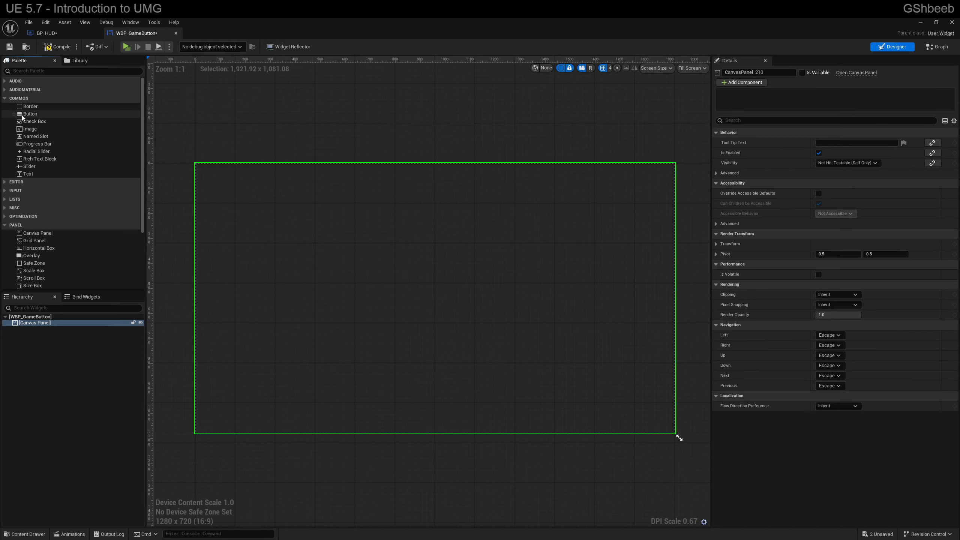
pyautogui.moveTo(30, 115); pyautogui.dragTo(455, 282)
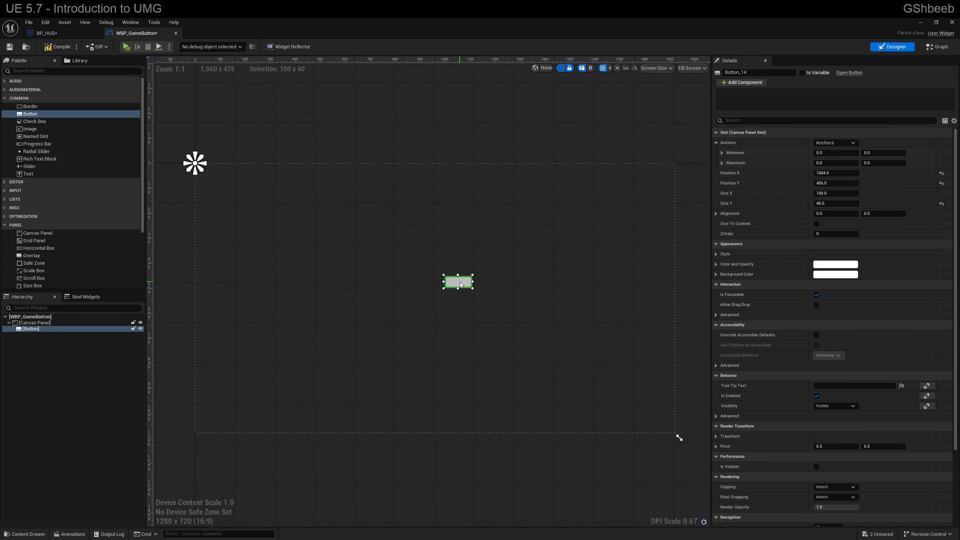
pyautogui.moveTo(461, 284); pyautogui.dragTo(321, 233)
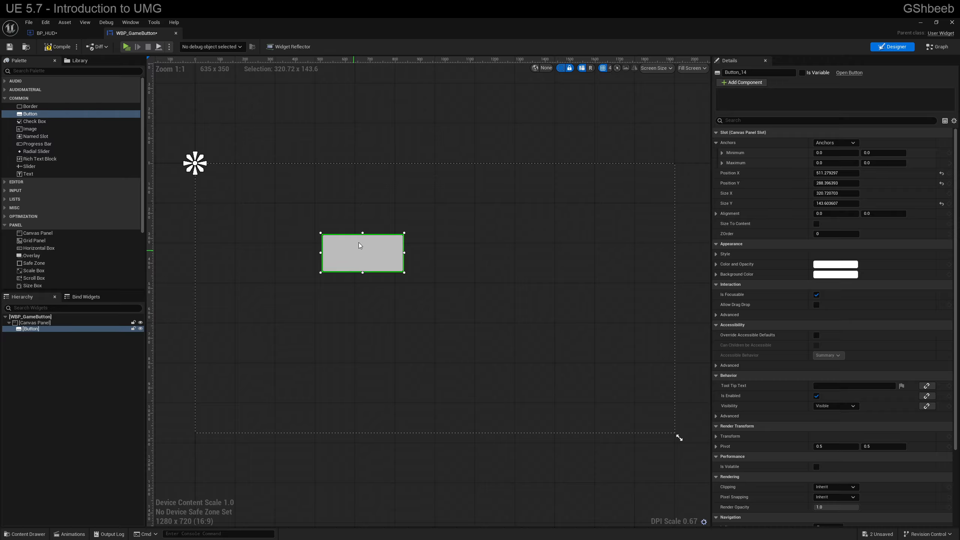
pyautogui.moveTo(360, 245)
pyautogui.mouseDown()
pyautogui.moveTo(323, 214)
pyautogui.moveTo(385, 254)
pyautogui.moveTo(357, 235)
pyautogui.mouseUp()
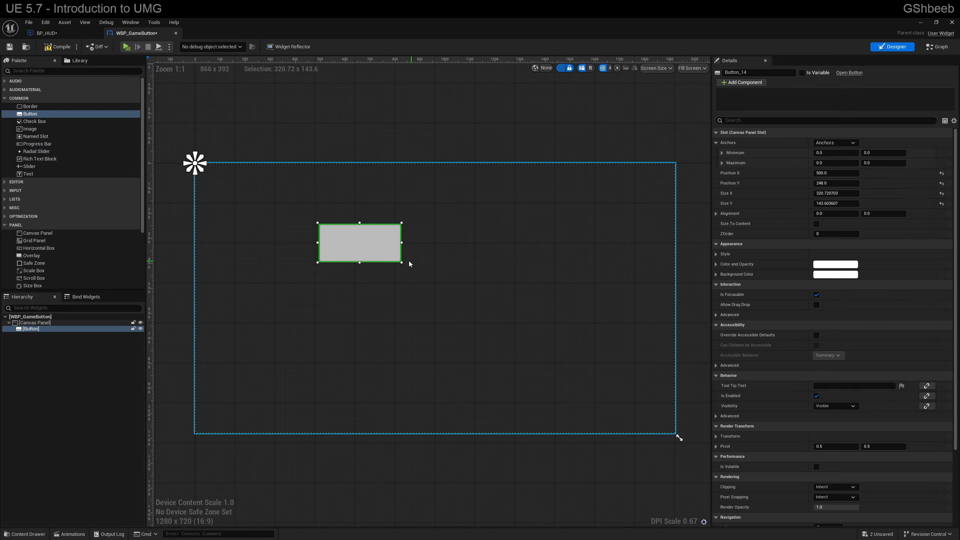
# Step: Resize the button to about 559 × 247 and move it to about X 264, Y 196 on the canvas
pyautogui.moveTo(400, 264); pyautogui.dragTo(545, 360)
pyautogui.click(317, 220)
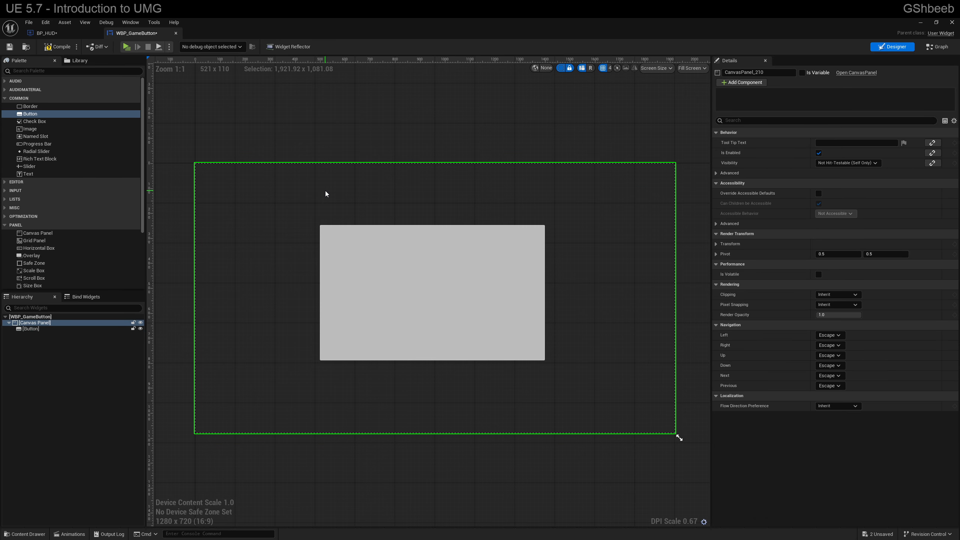
pyautogui.click(406, 236)
pyautogui.moveTo(396, 241); pyautogui.dragTo(337, 229)
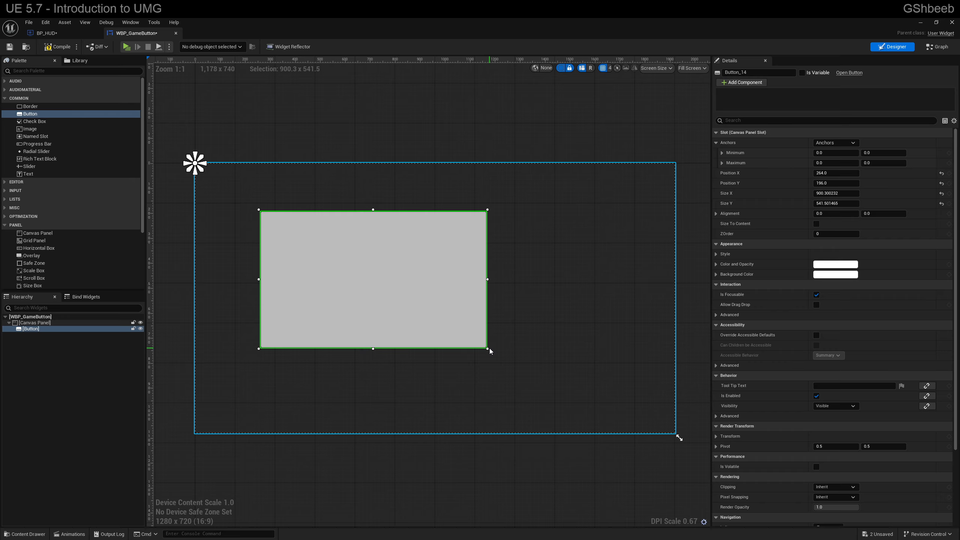
pyautogui.moveTo(482, 339); pyautogui.dragTo(398, 266)
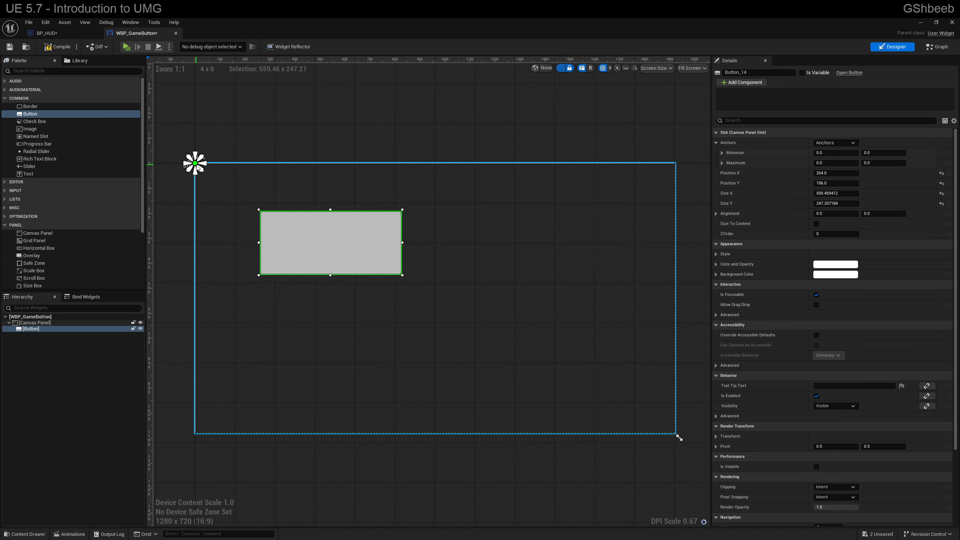
# Step: Spread the button's anchor handles out to the button's own four corners
pyautogui.moveTo(196, 165); pyautogui.dragTo(403, 242)
pyautogui.moveTo(322, 241); pyautogui.dragTo(257, 211)
pyautogui.moveTo(407, 246); pyautogui.dragTo(409, 282)
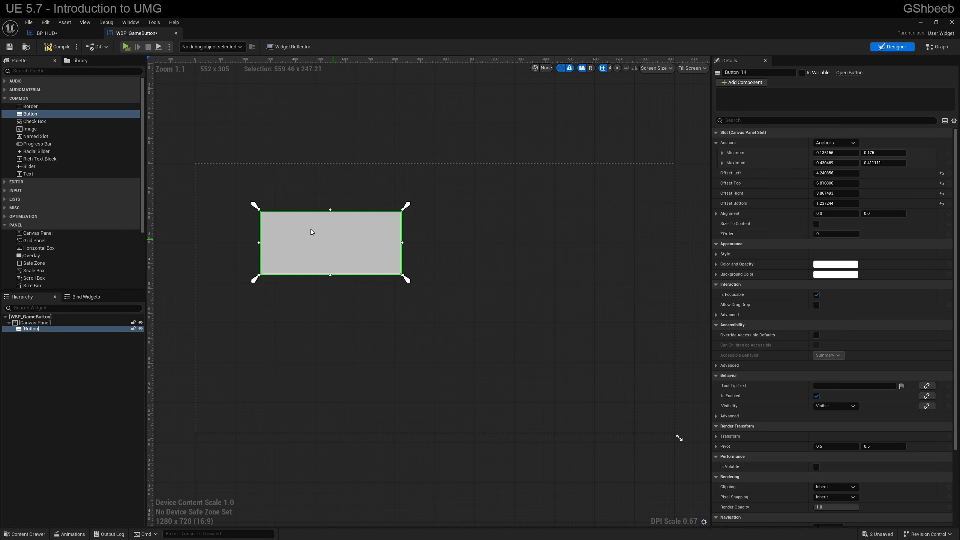
# Step: Try the horizontally centred vertical-stretch anchor preset on the button, followed by the full-stretch preset
pyautogui.click(834, 143)
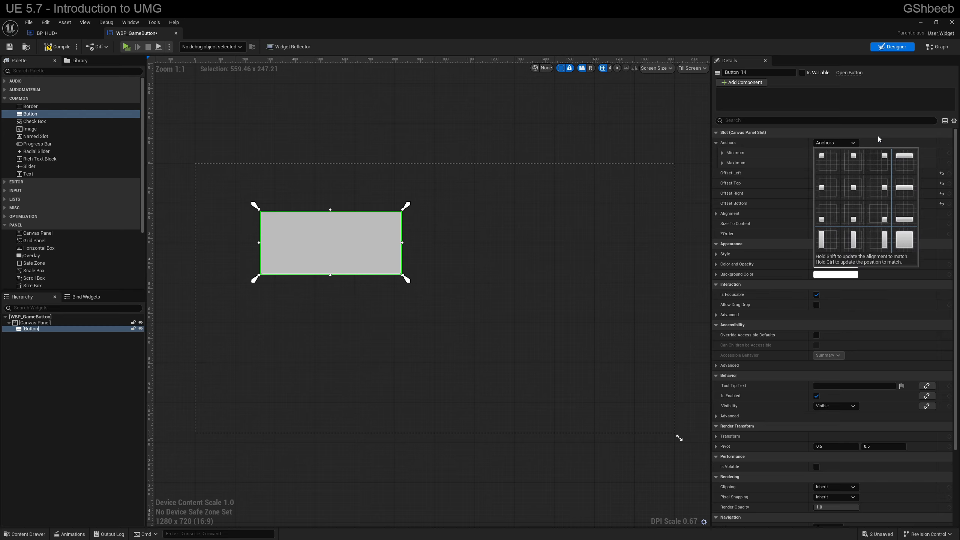
pyautogui.click(842, 244)
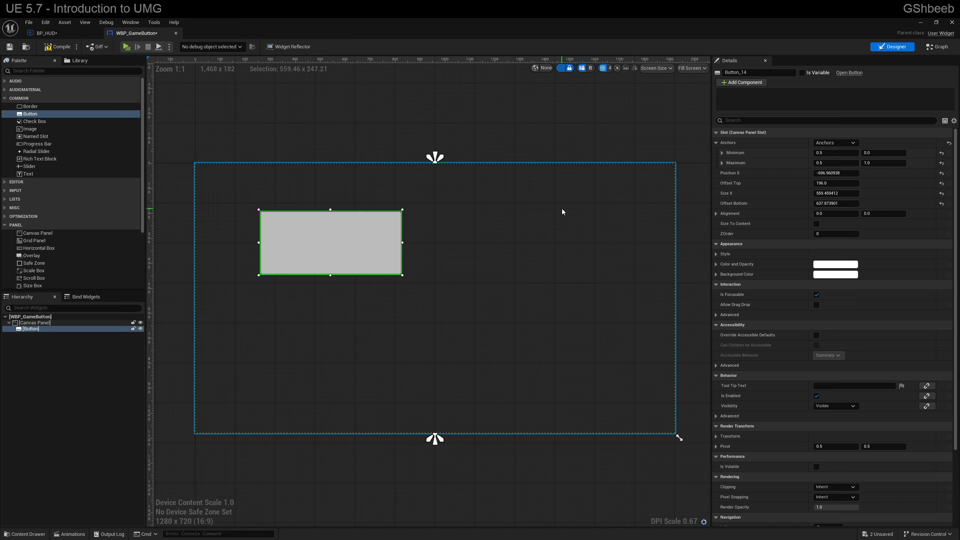
pyautogui.click(835, 142)
pyautogui.click(901, 238)
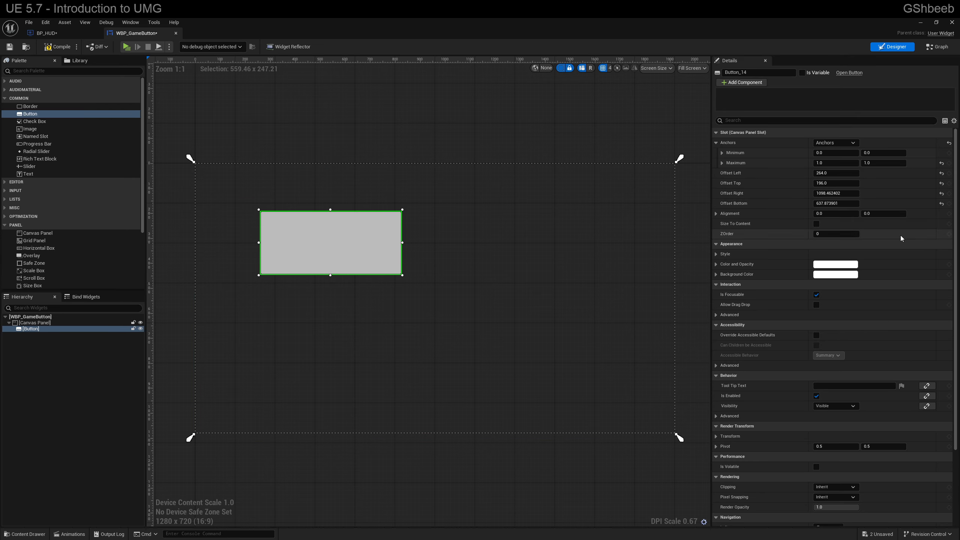
# Step: Anchor the button to the centre of the canvas, updating its alignment and position to match the anchor
pyautogui.click(853, 144)
pyautogui.click(858, 194)
pyautogui.click(835, 143)
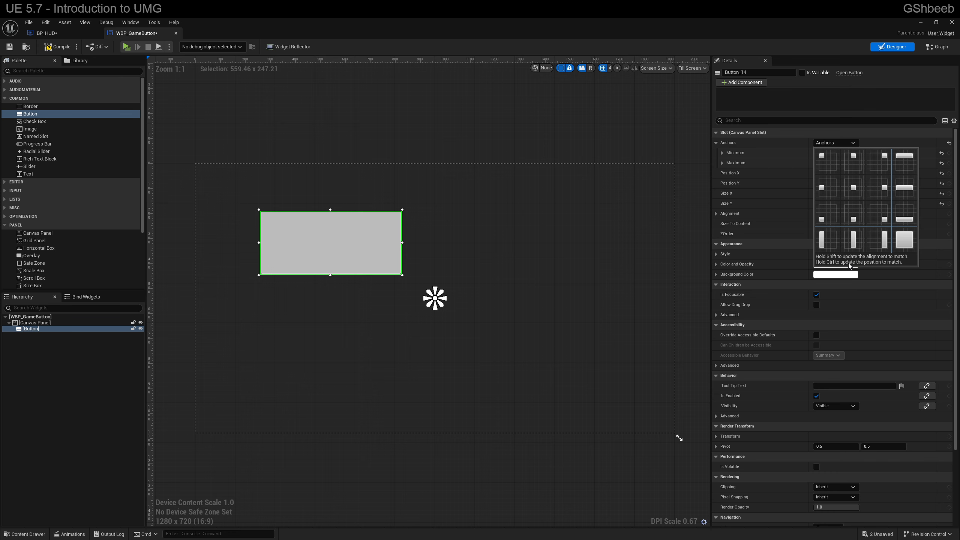
pyautogui.keyDown('ctrl'); pyautogui.keyDown('shift'); pyautogui.click(856, 188); pyautogui.keyUp('shift'); pyautogui.keyUp('ctrl')
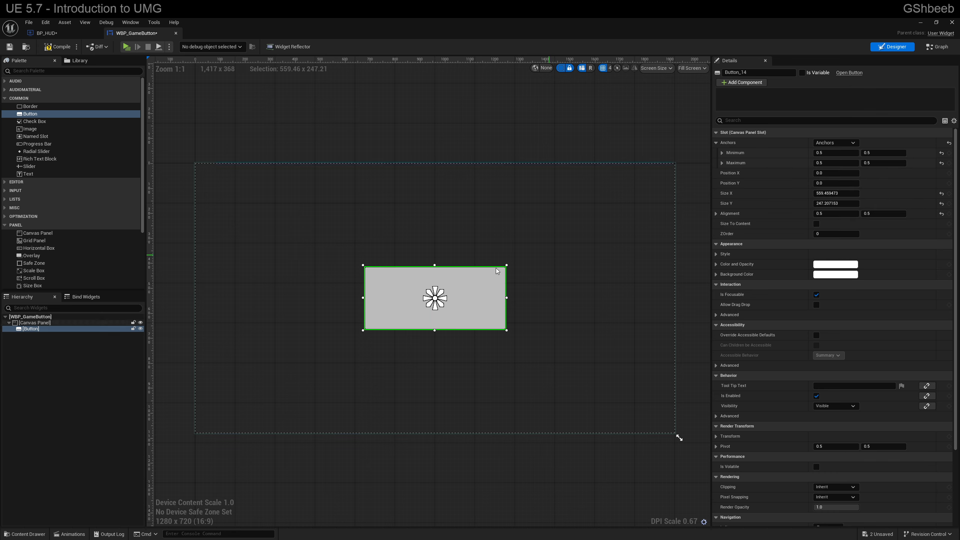
# Step: Move the button together with its anchor toward the canvas's left side, at about 0.23, 0.45
pyautogui.moveTo(473, 306); pyautogui.dragTo(295, 286)
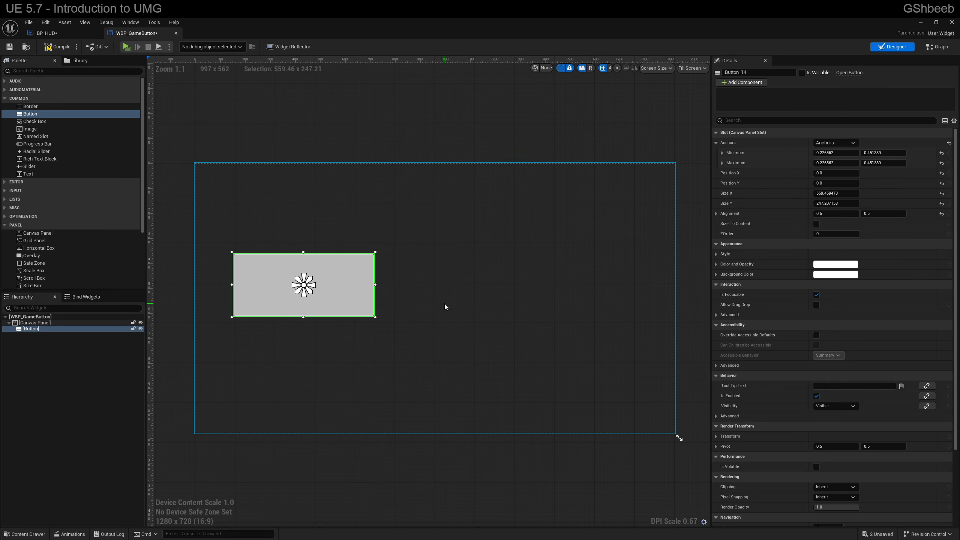
pyautogui.click(405, 300)
pyautogui.click(355, 293)
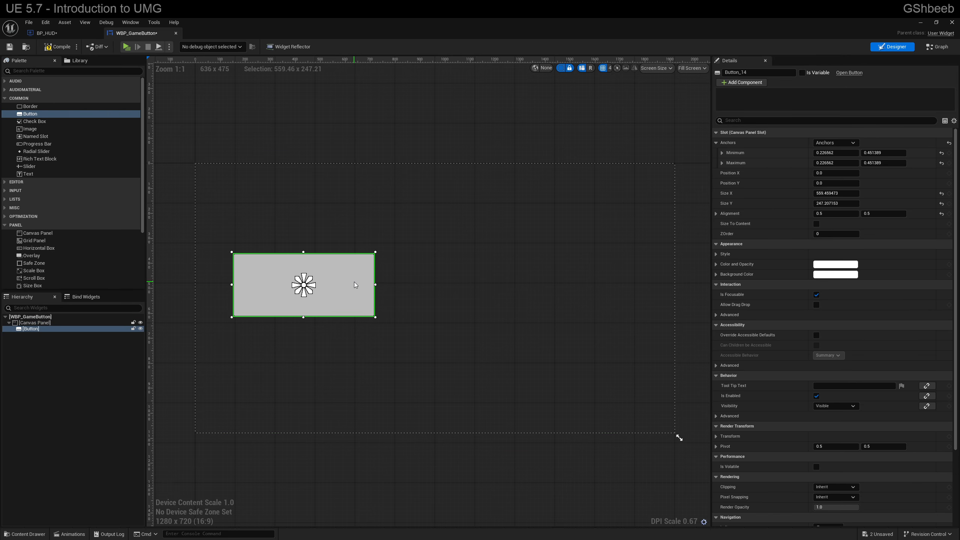
# Step: Expand the button's Background Color and Color and Opacity values and look over its remaining properties
pyautogui.click(715, 275)
pyautogui.click(717, 264)
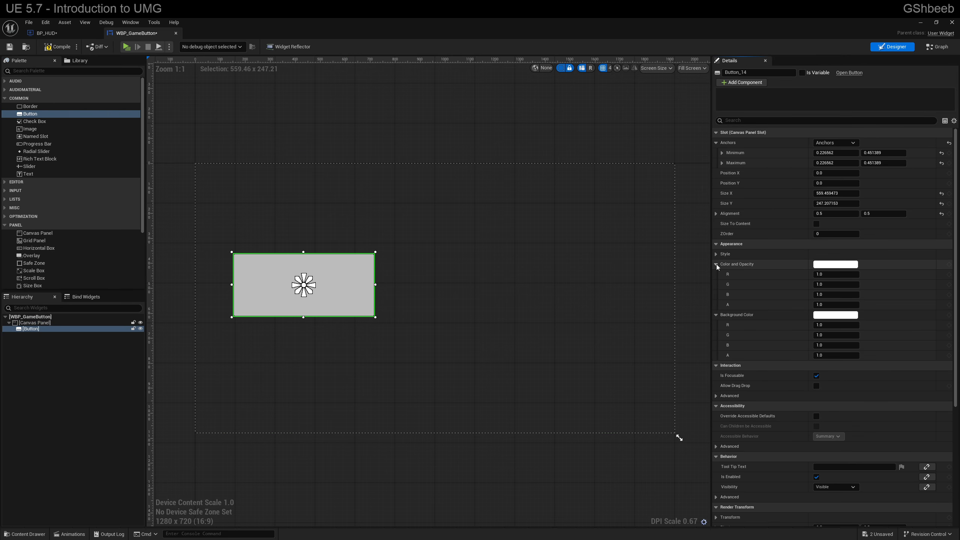
pyautogui.scroll(-8, 786, 330)
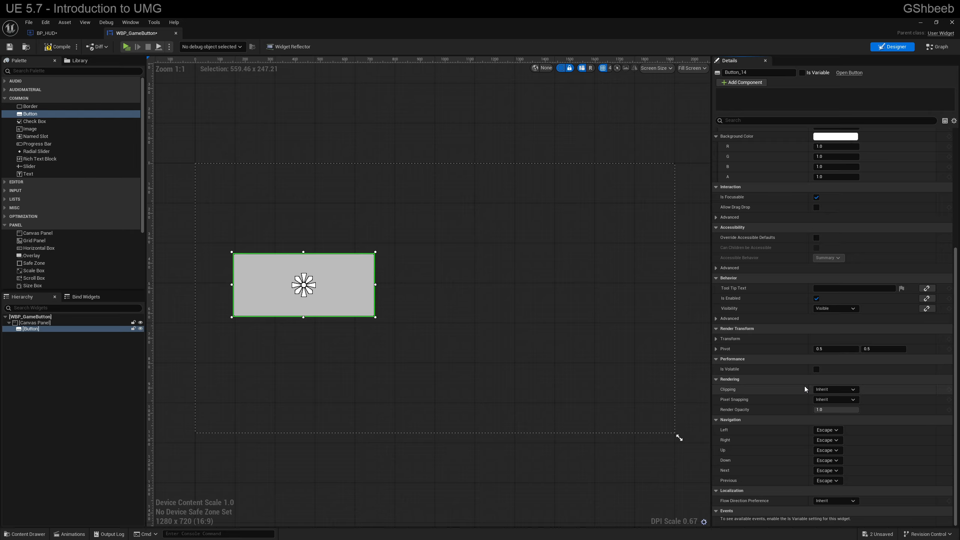
# Step: Compile WBP_GameButton and mark the button as a variable, bringing its available events into view
pyautogui.click(60, 48)
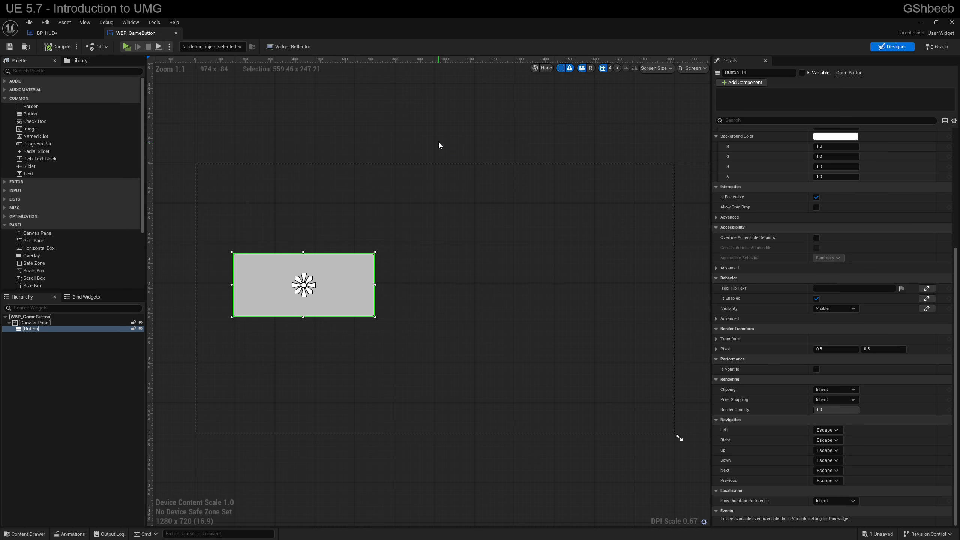
pyautogui.click(802, 73)
pyautogui.scroll(-3, 786, 328)
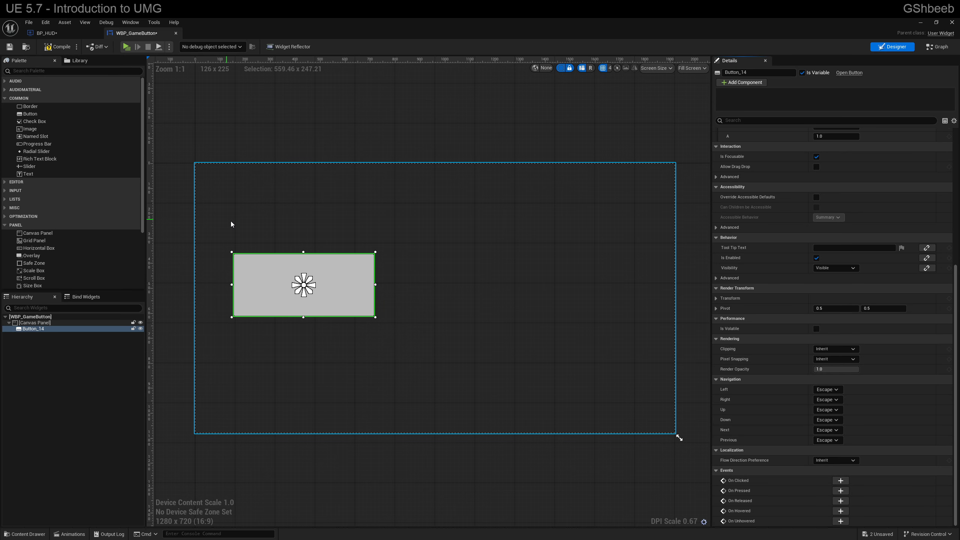
# Step: Examine the Pre Construct, Construct and Tick events and the button variable in the event graph of WBP_GameButton
pyautogui.click(940, 47)
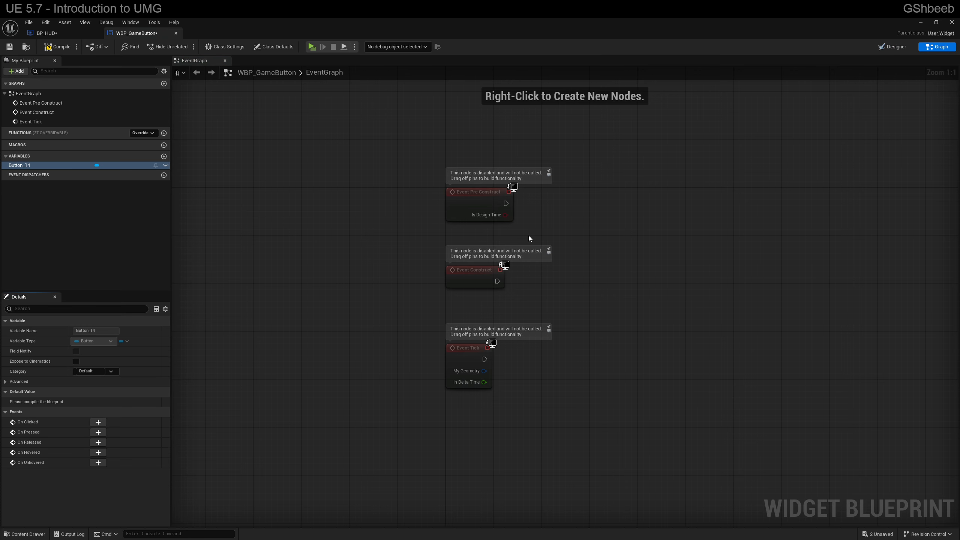
pyautogui.click(476, 199)
pyautogui.click(466, 279)
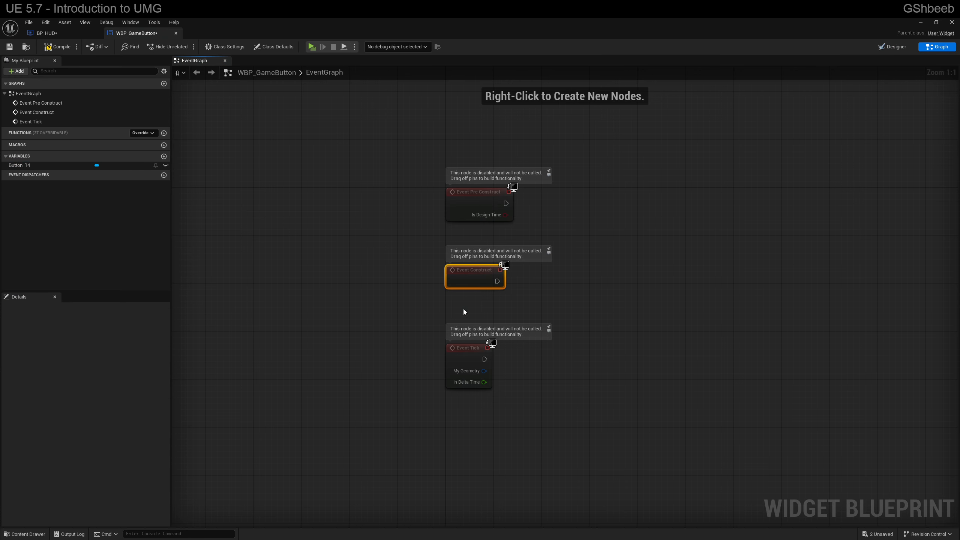
pyautogui.click(456, 355)
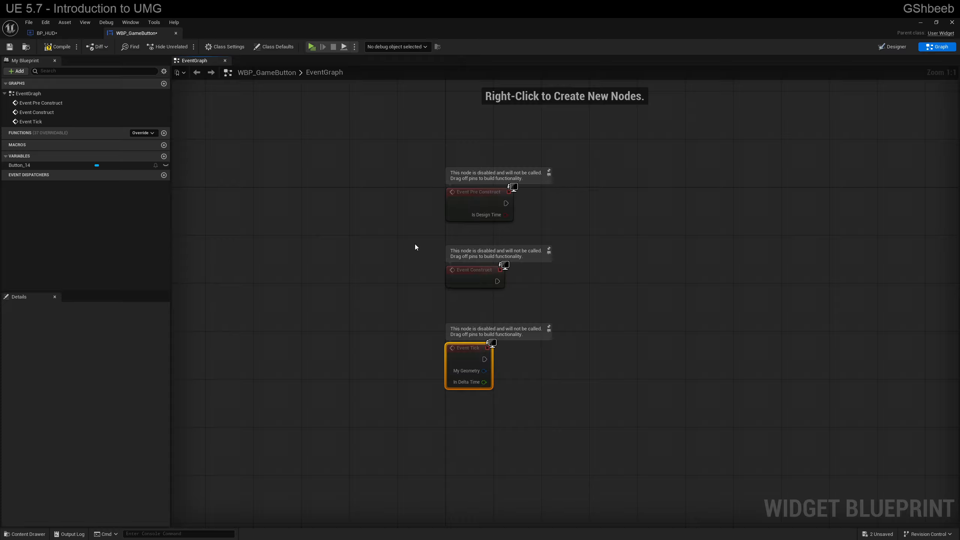
pyautogui.click(485, 191)
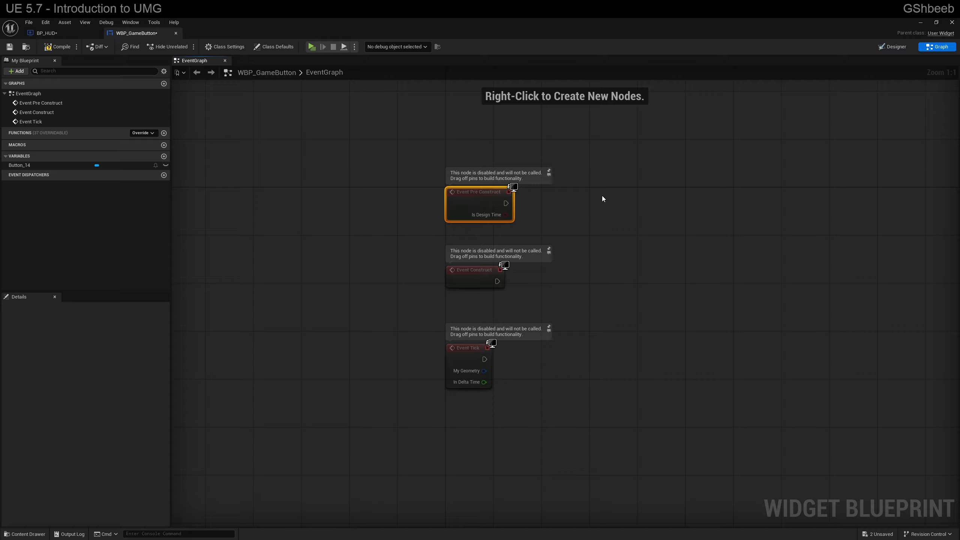
pyautogui.click(471, 272)
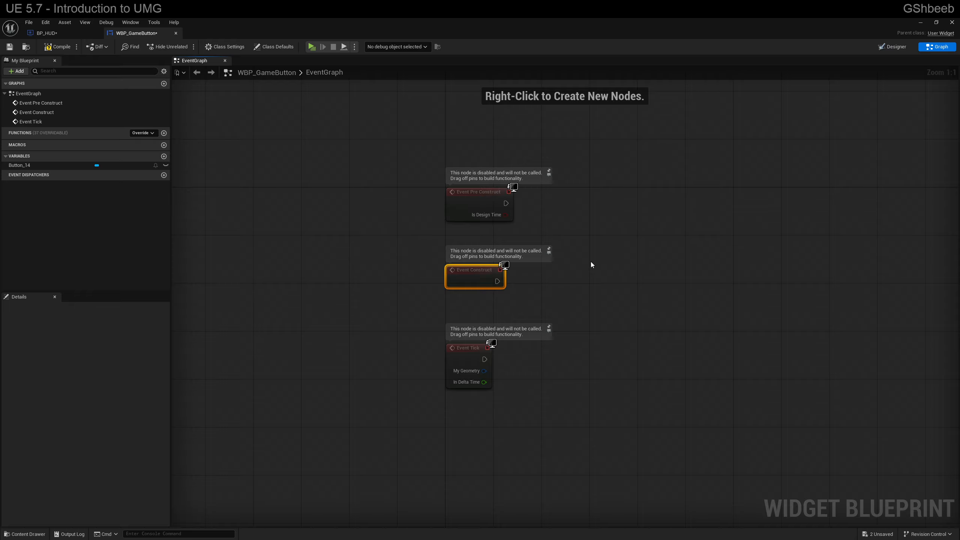
pyautogui.click(481, 194)
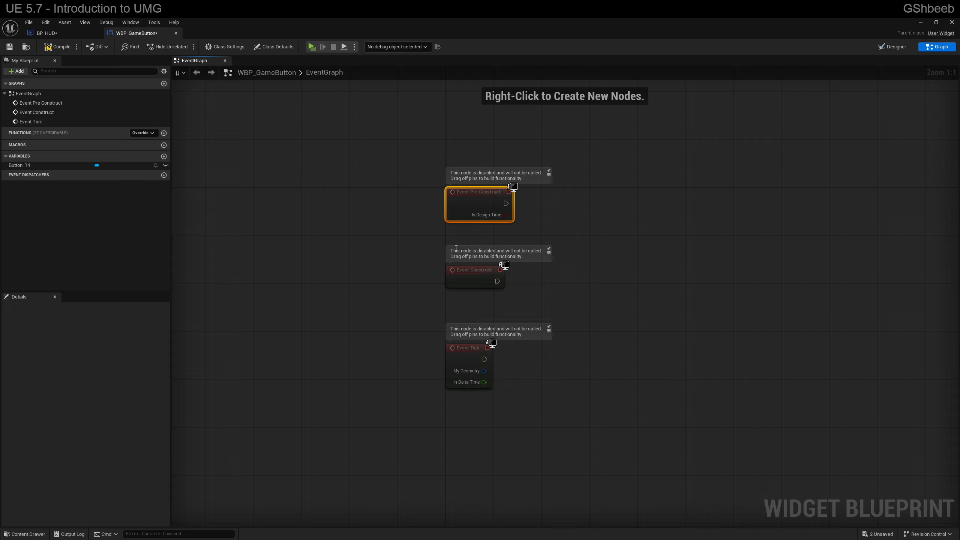
pyautogui.click(464, 273)
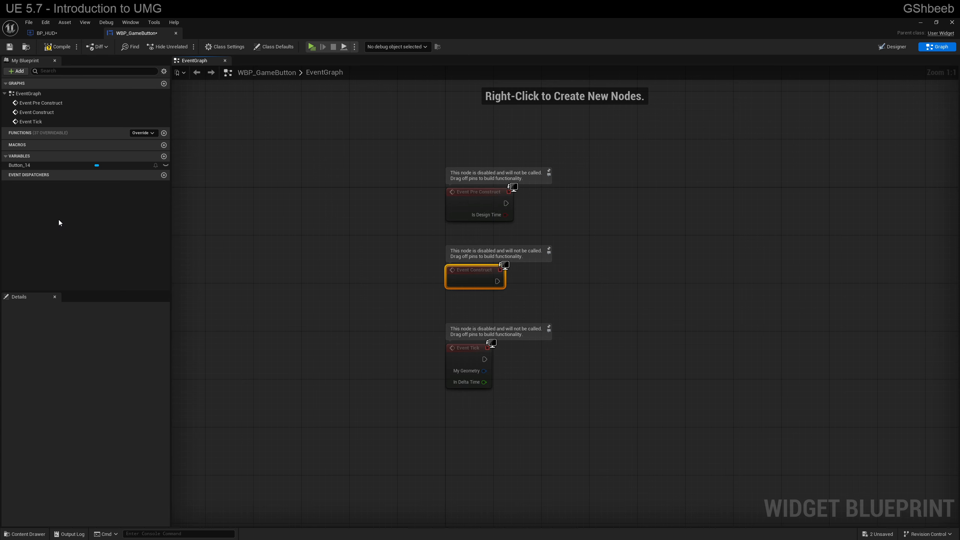
pyautogui.click(54, 165)
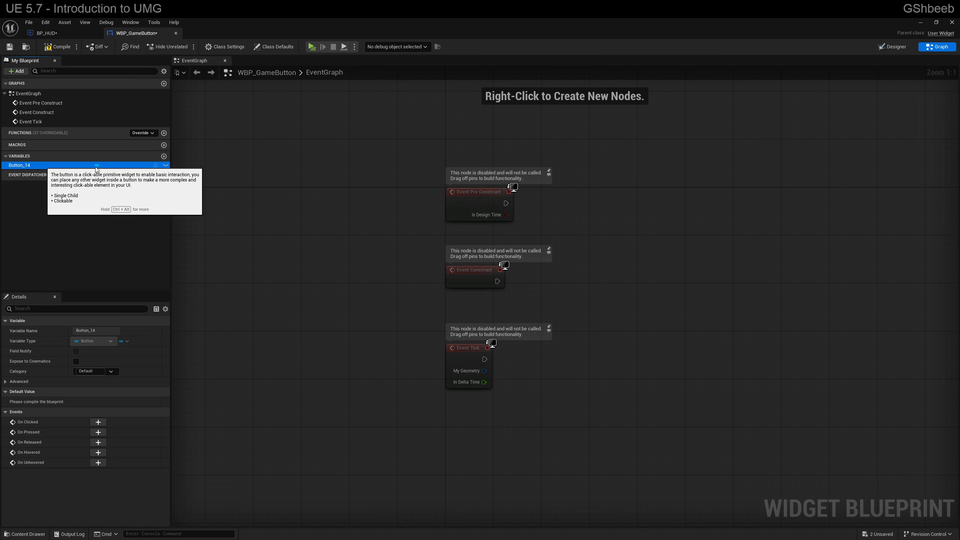
# Step: Return to the Designer view and rename the button in the widget hierarchy as BtnMain
pyautogui.click(896, 46)
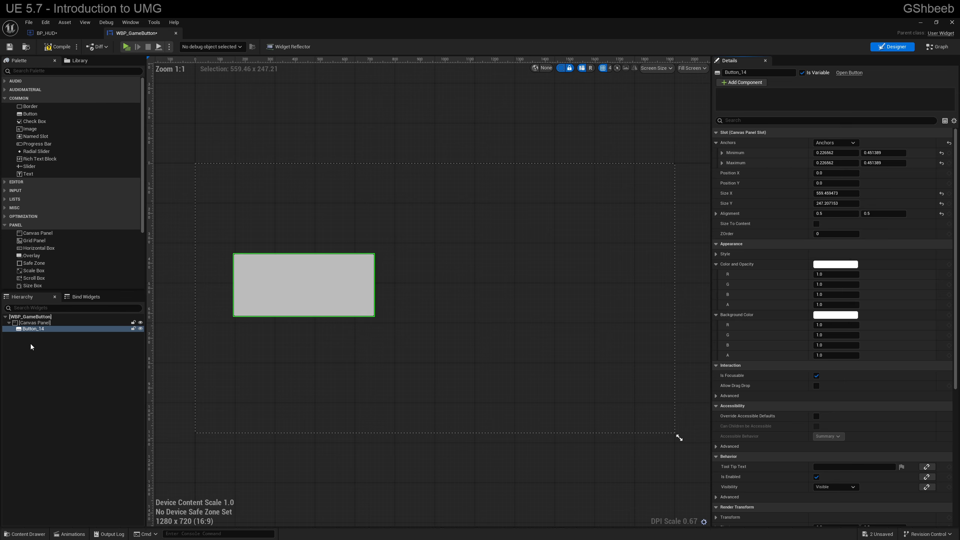
pyautogui.click(34, 331)
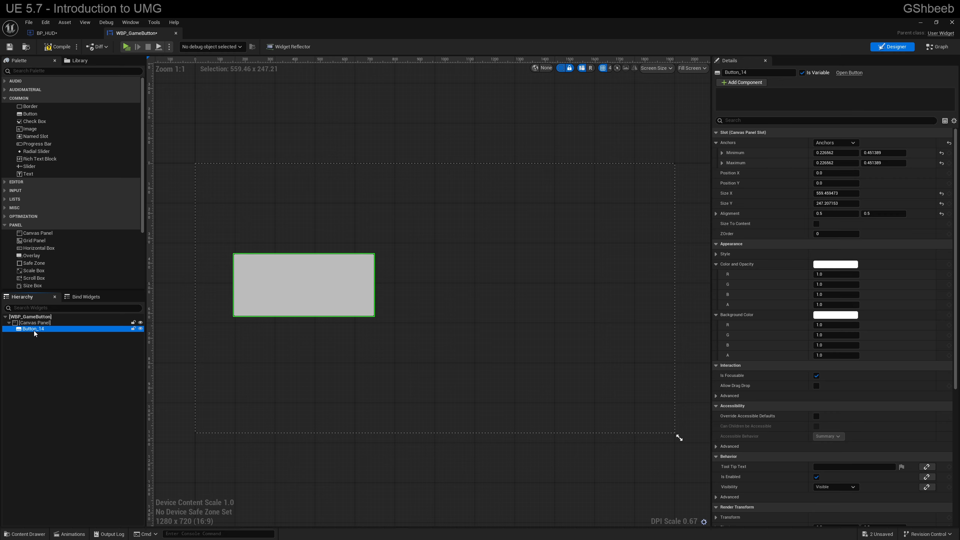
pyautogui.doubleClick(34, 329)
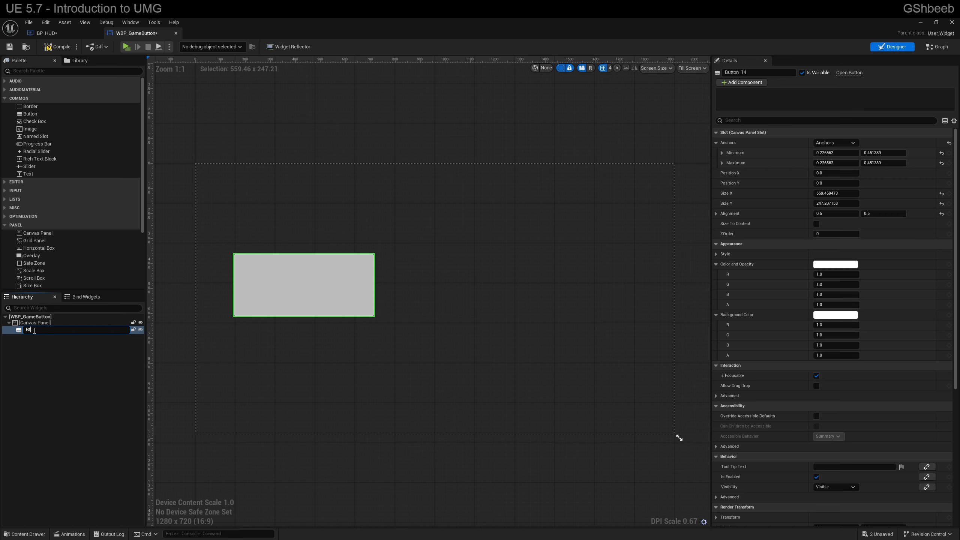
pyautogui.write('BtnMain')
pyautogui.press('Return')
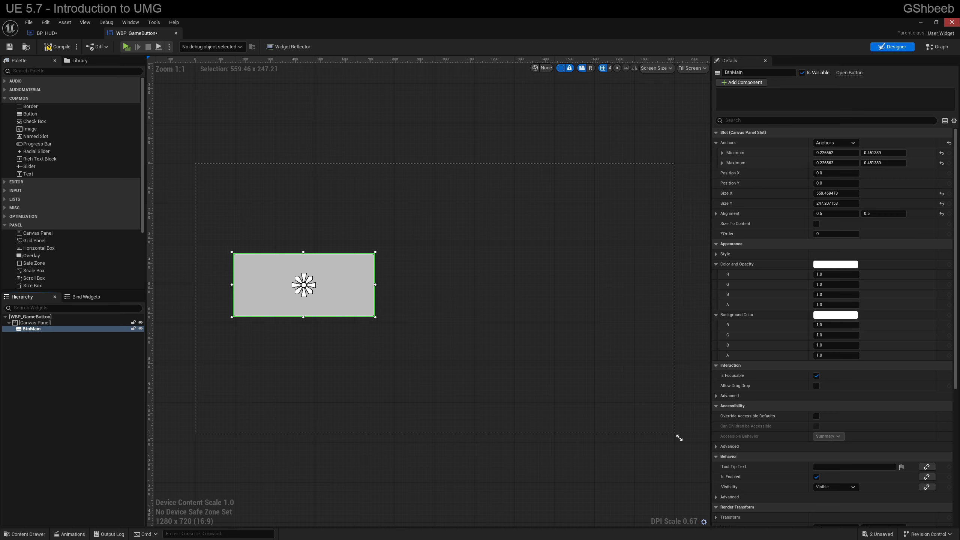
pyautogui.click(937, 47)
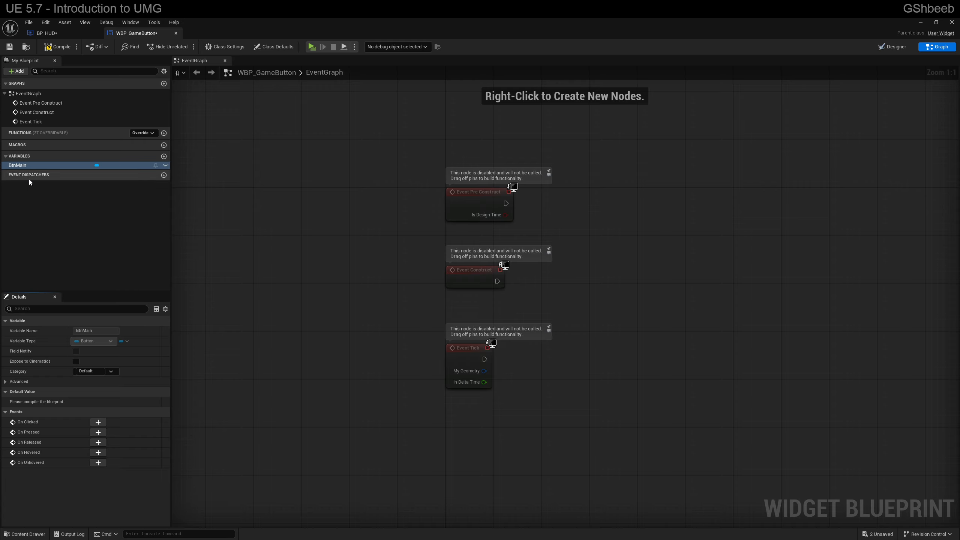
pyautogui.moveTo(19, 169); pyautogui.dragTo(562, 308)
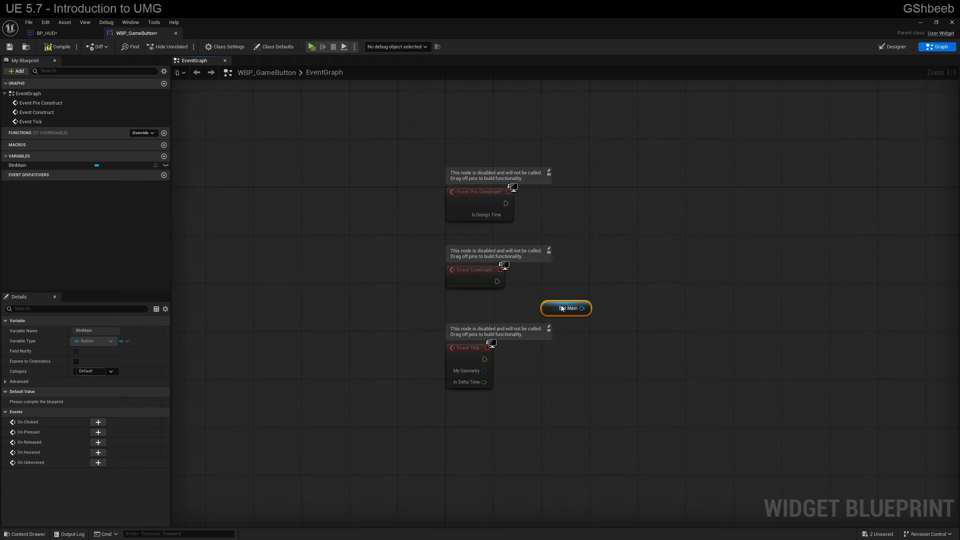
pyautogui.press('Delete')
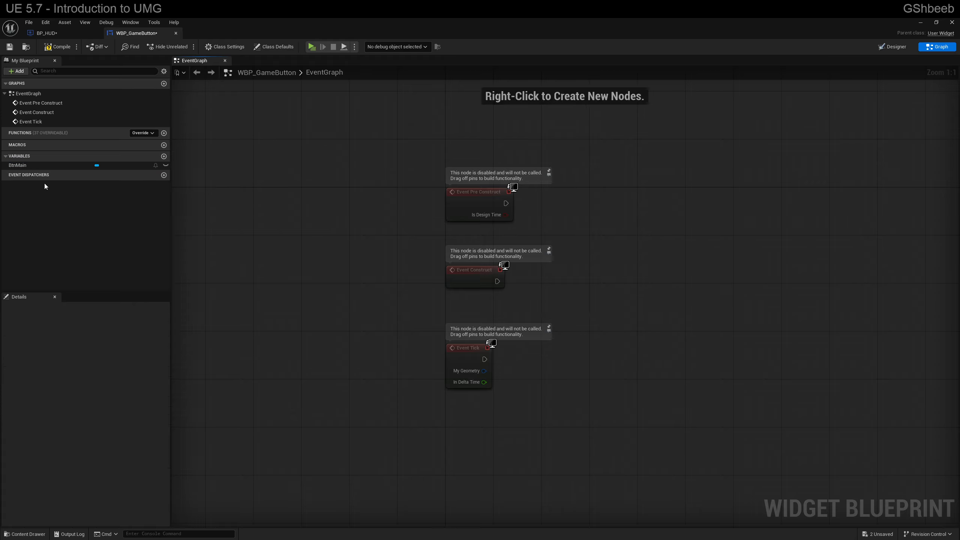
# Step: Add an On Clicked event for the BtnMain button to the event graph of WBP_GameButton
pyautogui.click(25, 166)
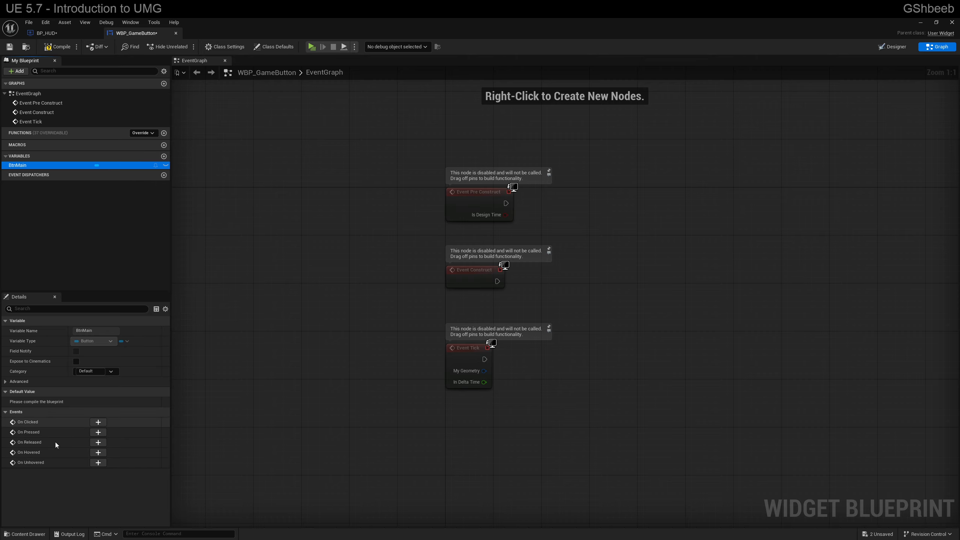
pyautogui.click(884, 47)
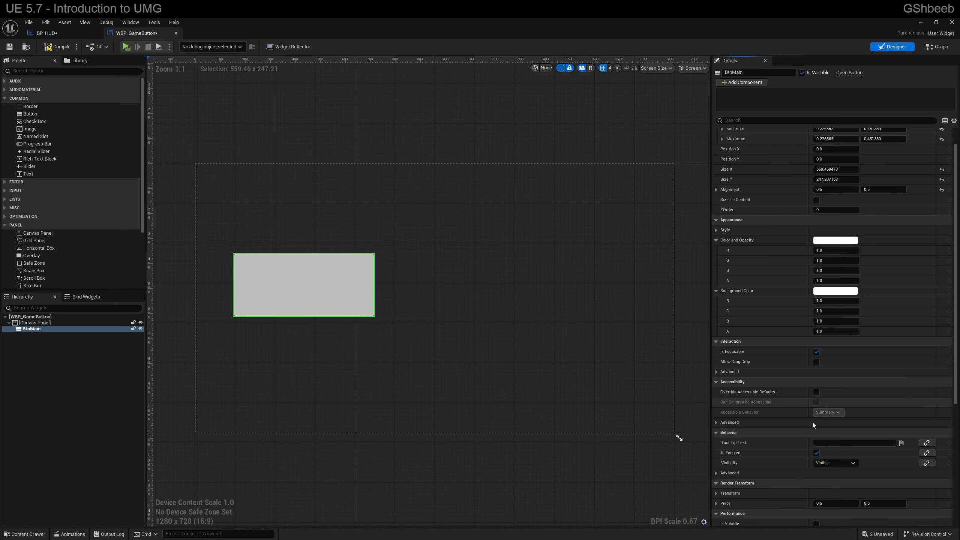
pyautogui.scroll(-5, 813, 425)
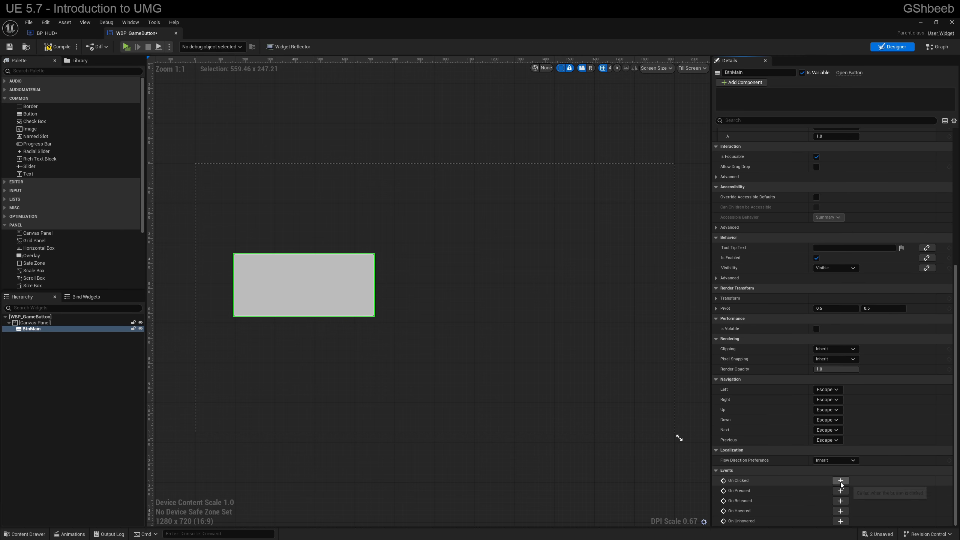
pyautogui.click(841, 483)
pyautogui.moveTo(648, 266); pyautogui.dragTo(587, 280, button='right')
pyautogui.click(22, 175)
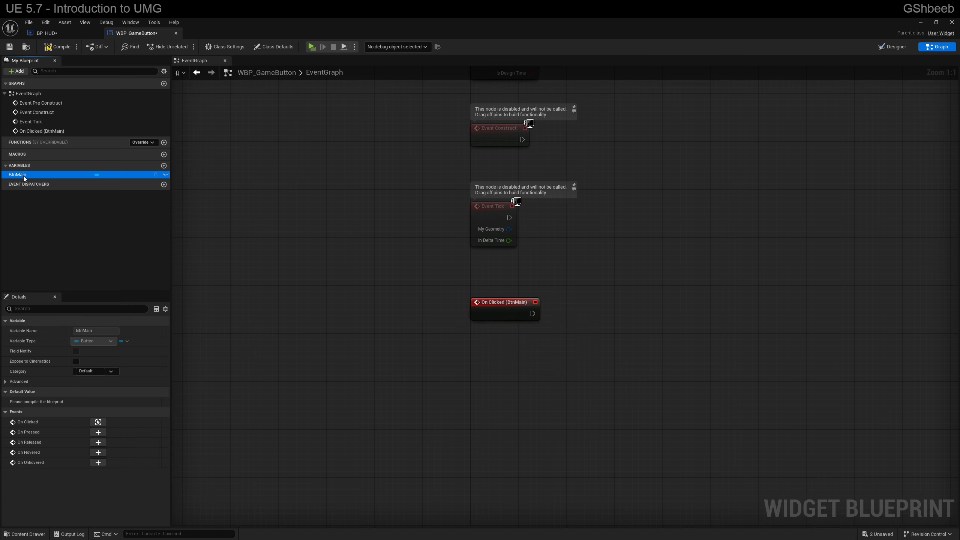
pyautogui.click(98, 421)
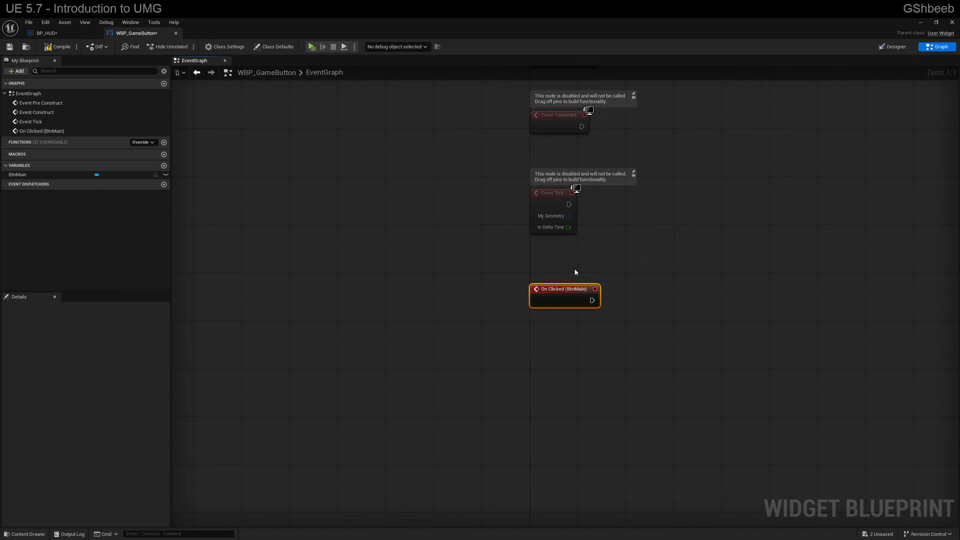
# Step: Connect a Print String node to the On Clicked (BtnMain) event, and compile and save WBP_GameButton
pyautogui.moveTo(711, 273); pyautogui.dragTo(561, 375, button='right')
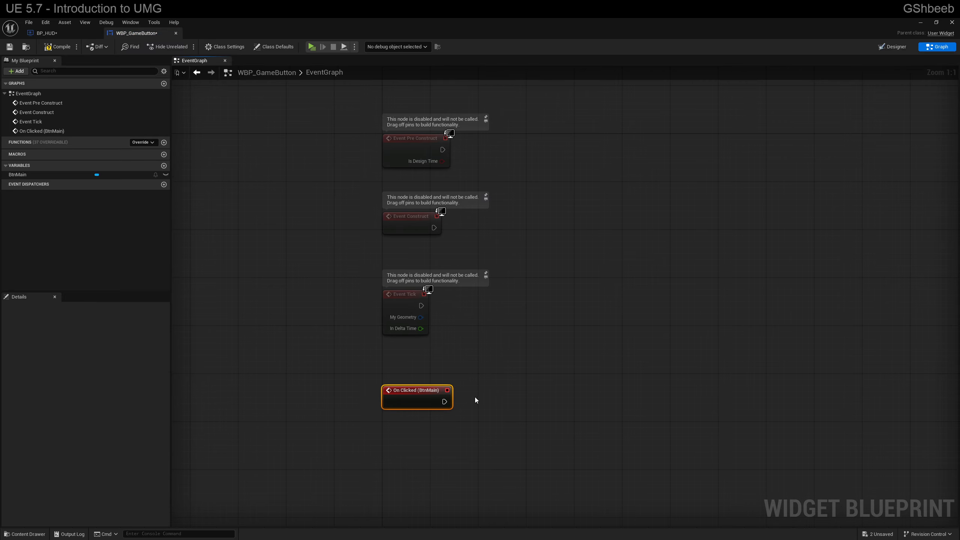
pyautogui.moveTo(444, 402); pyautogui.dragTo(539, 386)
pyautogui.write('print string')
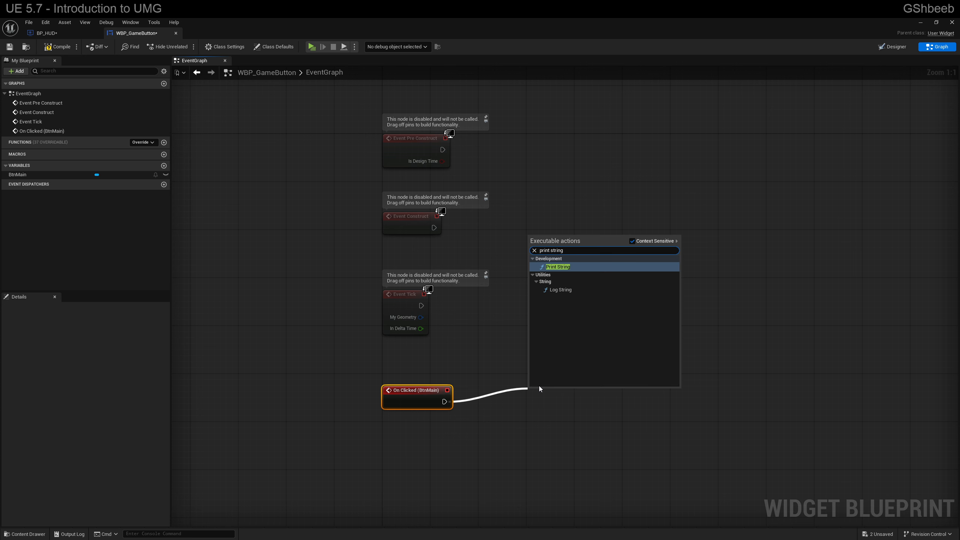
pyautogui.press('Return')
pyautogui.hotkey('ctrl', 'shift', 's')
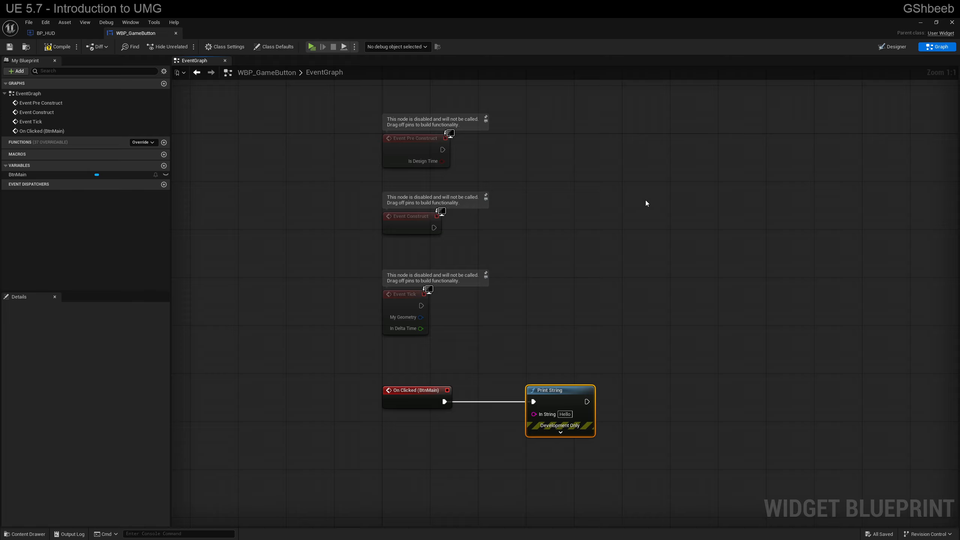
pyautogui.click(57, 47)
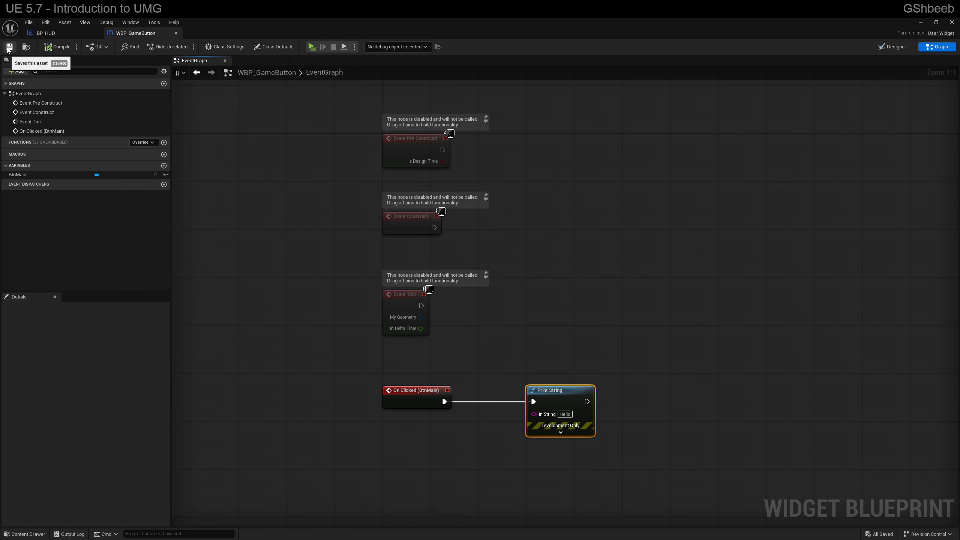
pyautogui.click(9, 47)
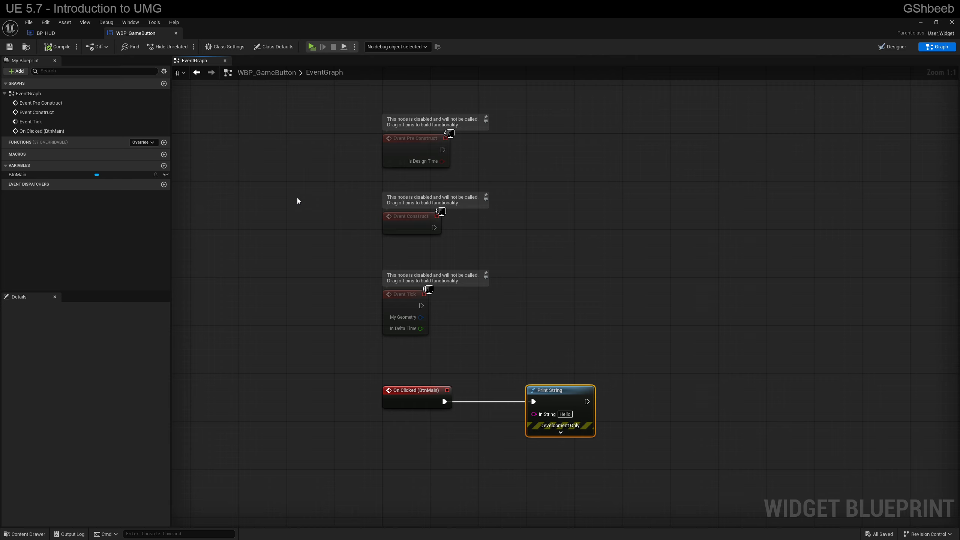
# Step: Delete the ActorBeginOverlap and Tick events from the event graph of BP_HUD, keeping Event BeginPlay
pyautogui.click(61, 33)
pyautogui.click(290, 61)
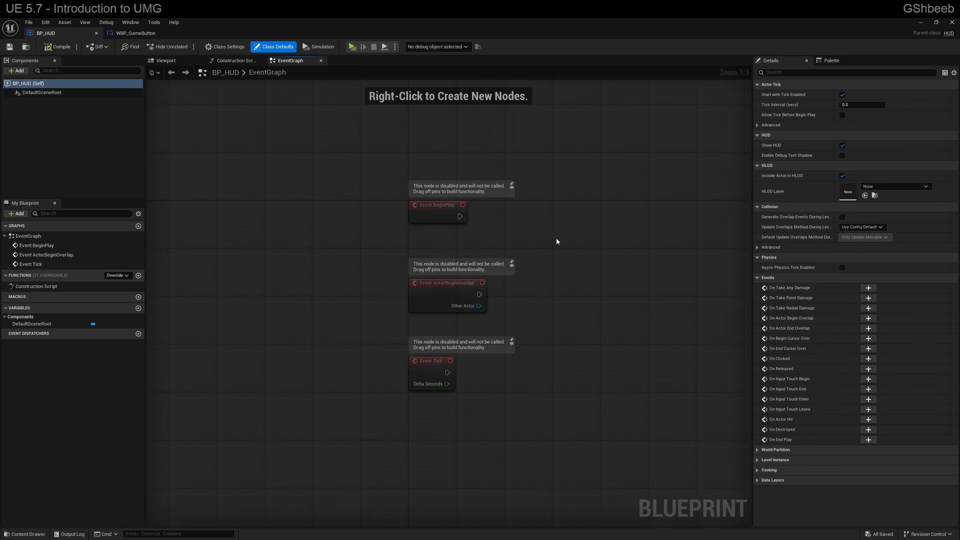
pyautogui.moveTo(261, 251); pyautogui.dragTo(442, 447)
pyautogui.press('Delete')
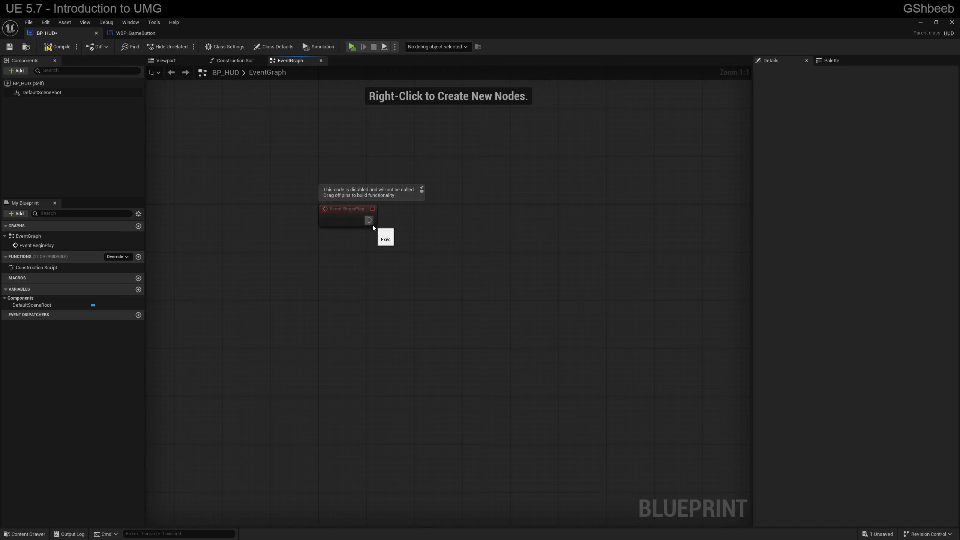
# Step: Connect a Create Widget node to Event BeginPlay, aligned beside it, with its class set to WBP_GameButton
pyautogui.moveTo(373, 225); pyautogui.dragTo(426, 219)
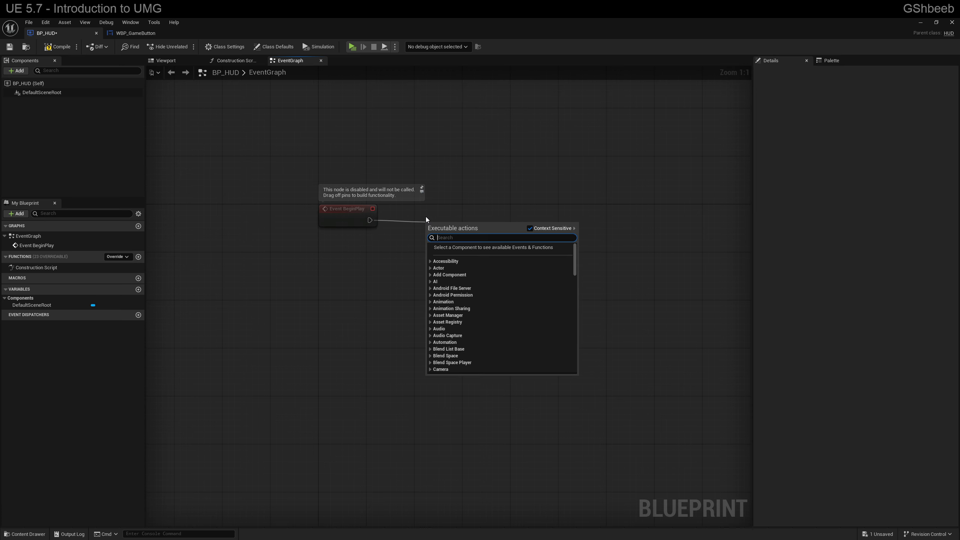
pyautogui.write('create wid')
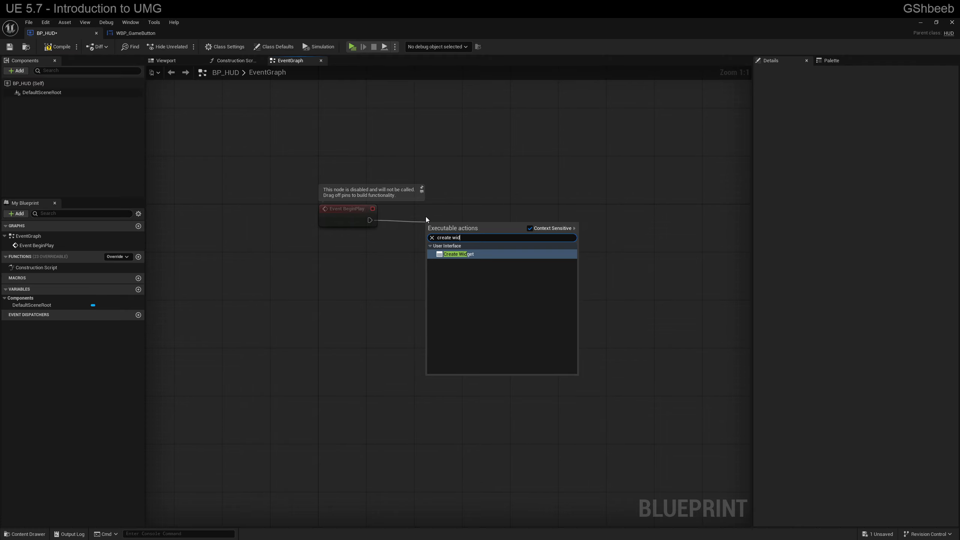
pyautogui.press('Return')
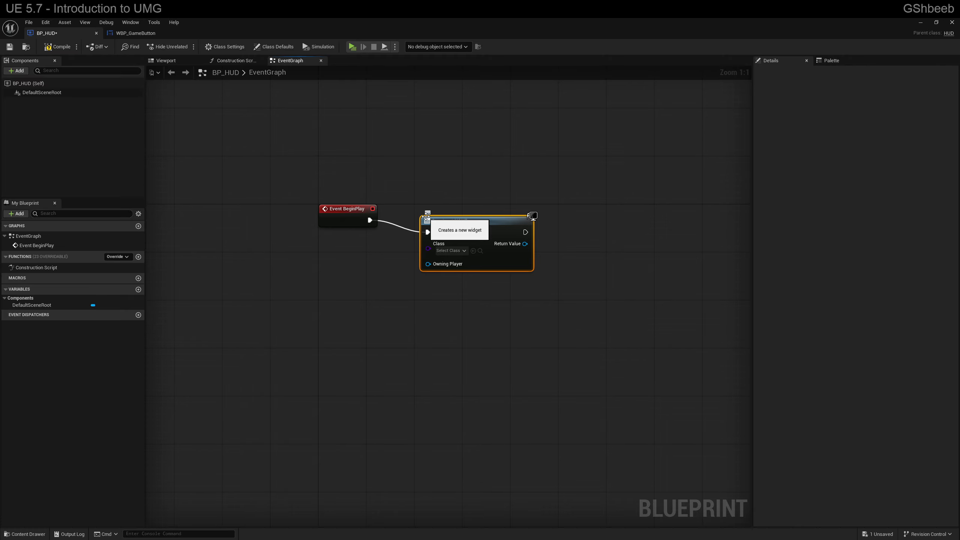
pyautogui.moveTo(473, 218); pyautogui.dragTo(465, 207)
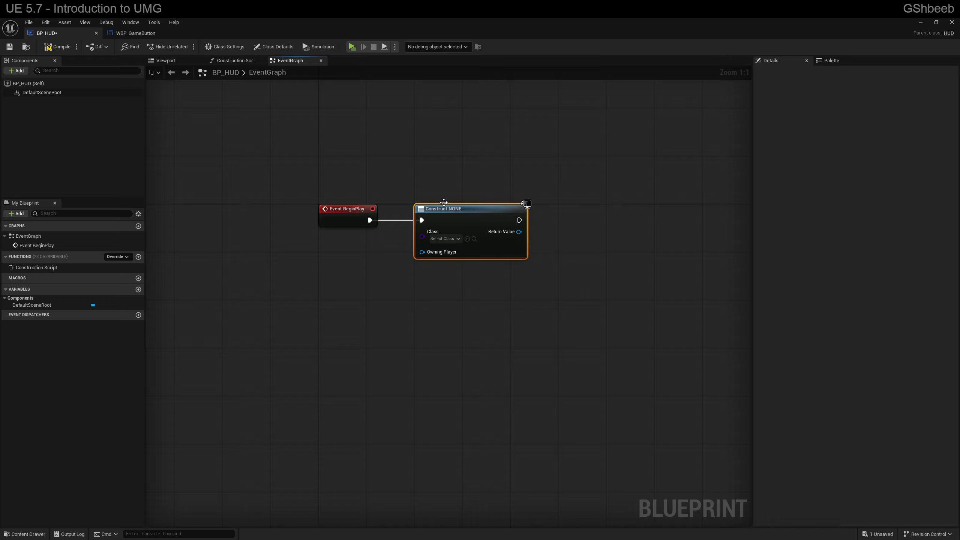
pyautogui.click(447, 240)
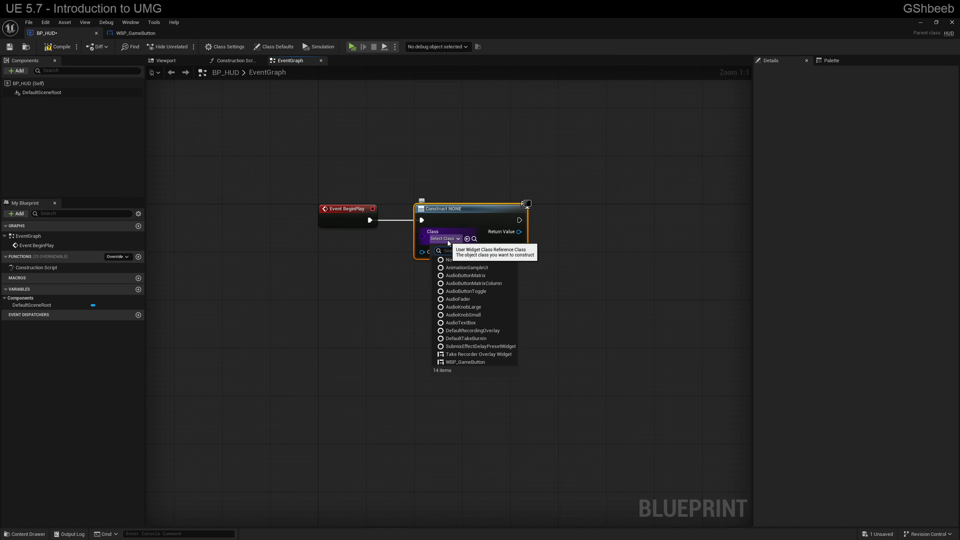
pyautogui.write('wbp')
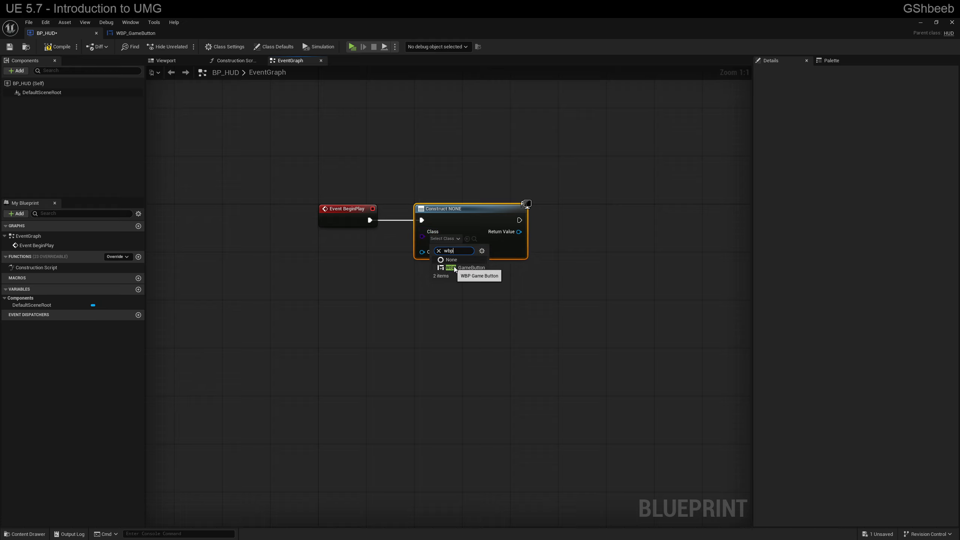
pyautogui.click(459, 268)
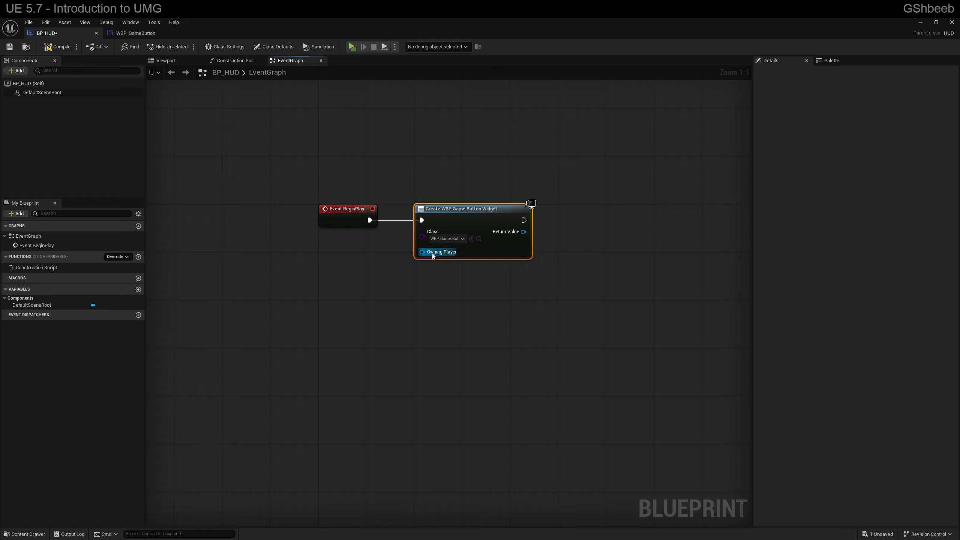
# Step: Connect a Get Player Controller node to the widget node's Owning Player input and arrange the two nodes neatly
pyautogui.moveTo(422, 252); pyautogui.dragTo(336, 291)
pyautogui.write('get player control')
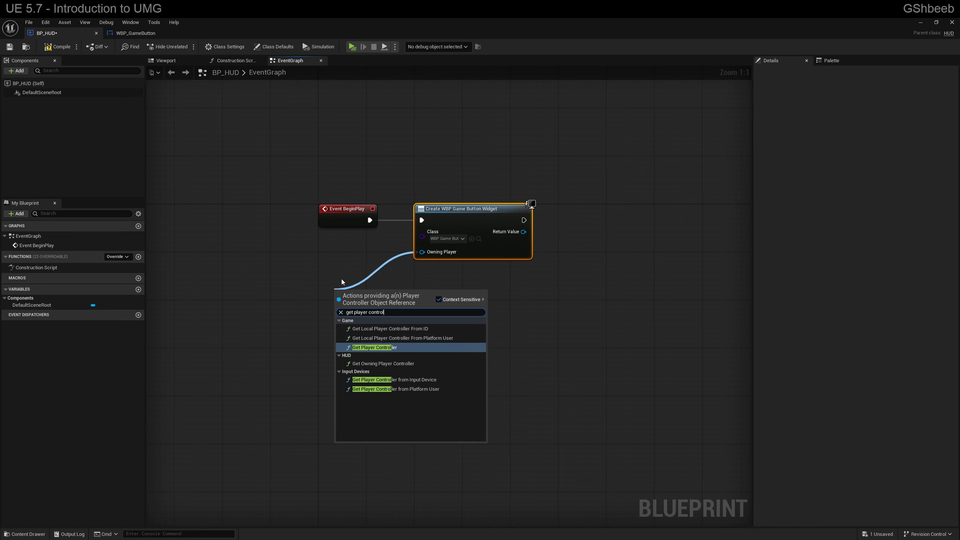
pyautogui.press('Return')
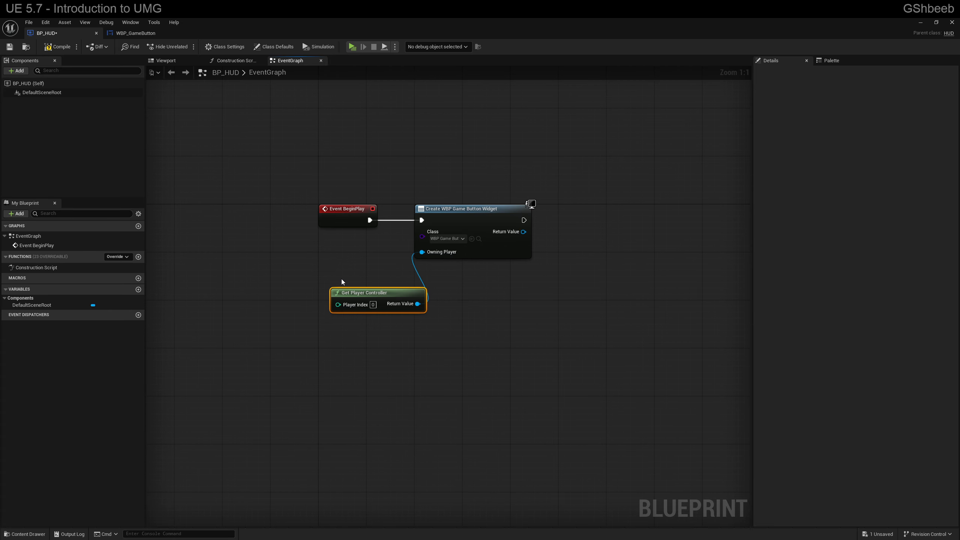
pyautogui.moveTo(367, 289); pyautogui.dragTo(347, 263)
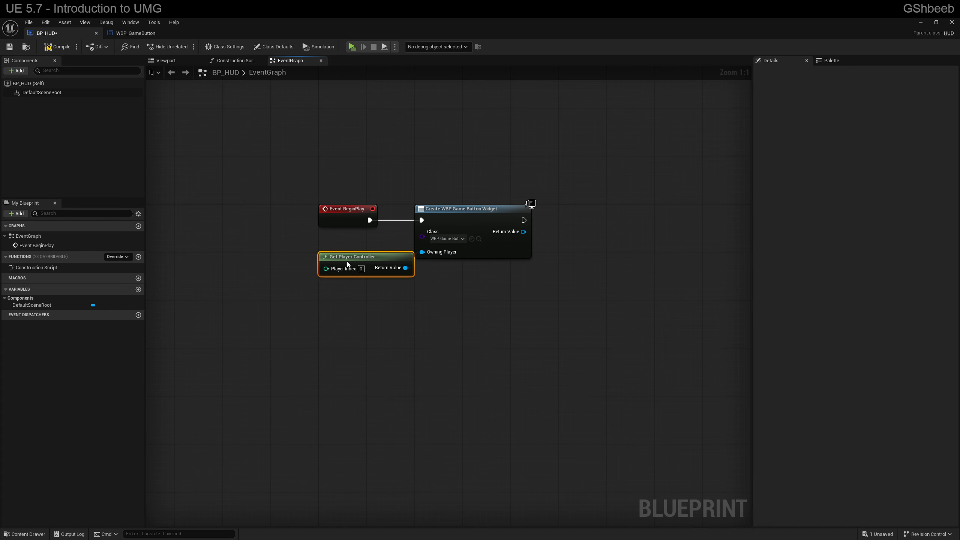
pyautogui.moveTo(468, 211); pyautogui.dragTo(492, 211)
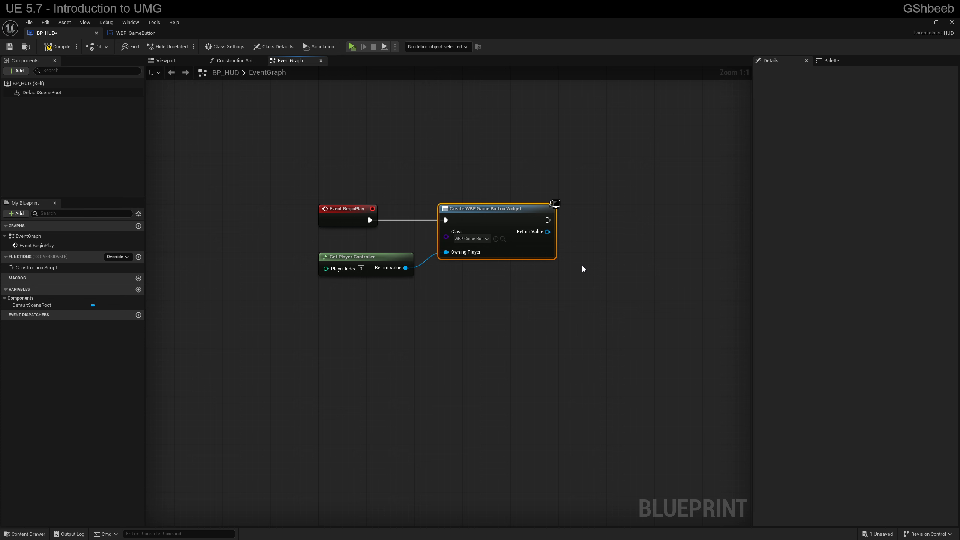
pyautogui.click(374, 257)
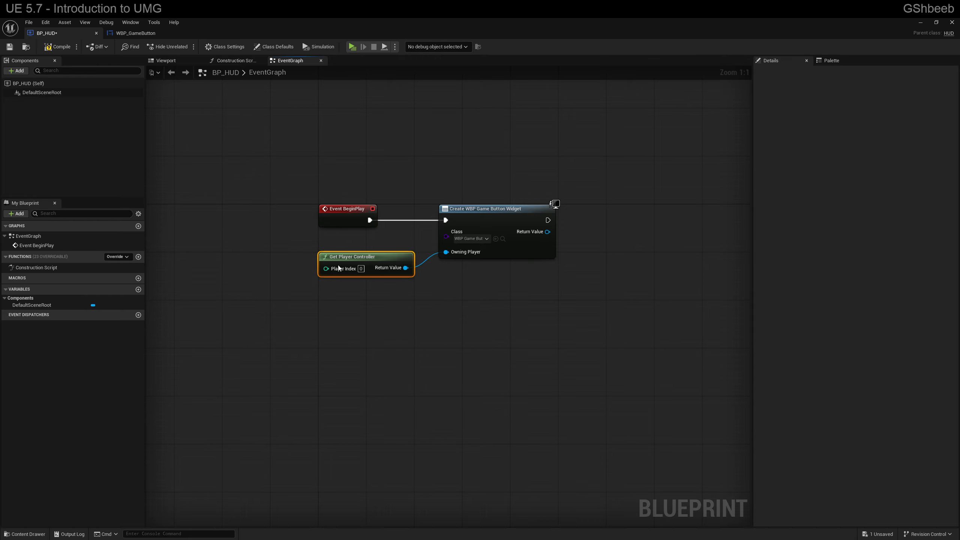
pyautogui.moveTo(477, 315); pyautogui.dragTo(443, 324, button='right')
pyautogui.click(444, 216)
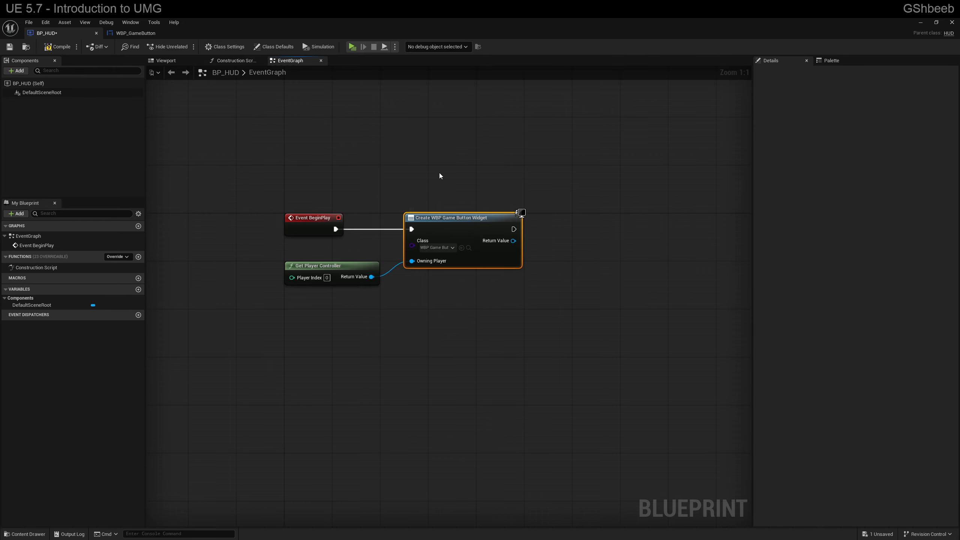
# Step: Promote the created widget's Return Value to a variable named WBP_GameBtn_Ref and align its SET node with the execution line
pyautogui.moveTo(533, 202); pyautogui.dragTo(440, 208, button='right')
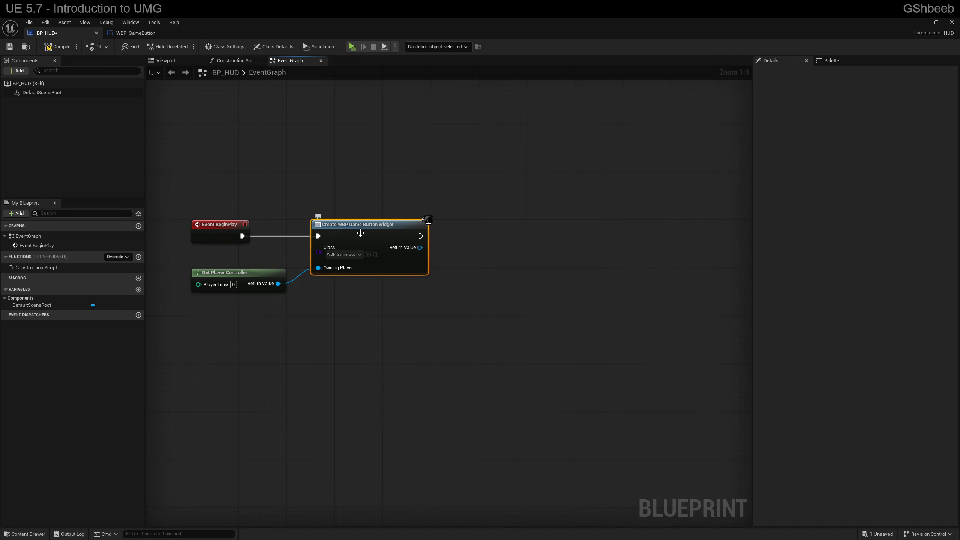
pyautogui.rightClick(420, 251)
pyautogui.click(451, 277)
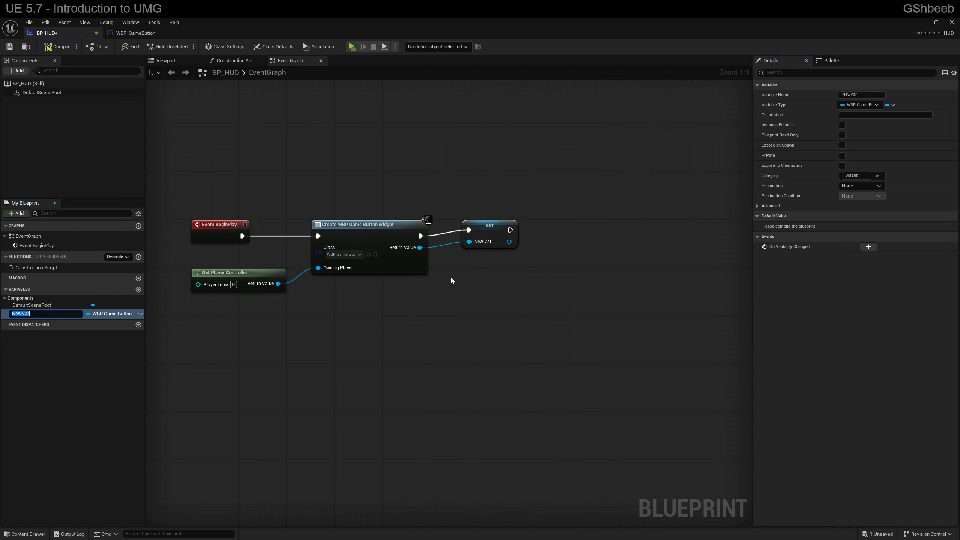
pyautogui.write('WBP_GameBtn_Ref')
pyautogui.press('Return')
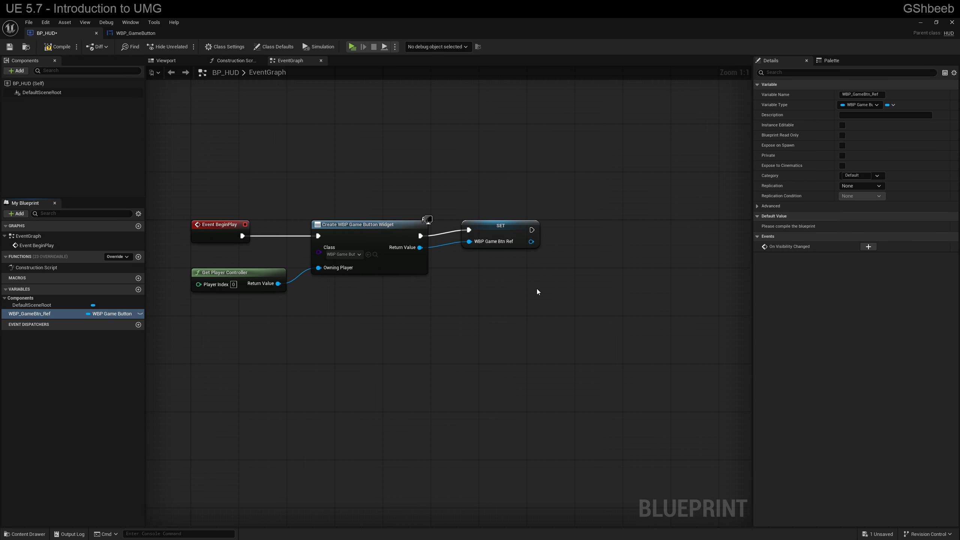
pyautogui.moveTo(495, 231); pyautogui.dragTo(471, 238)
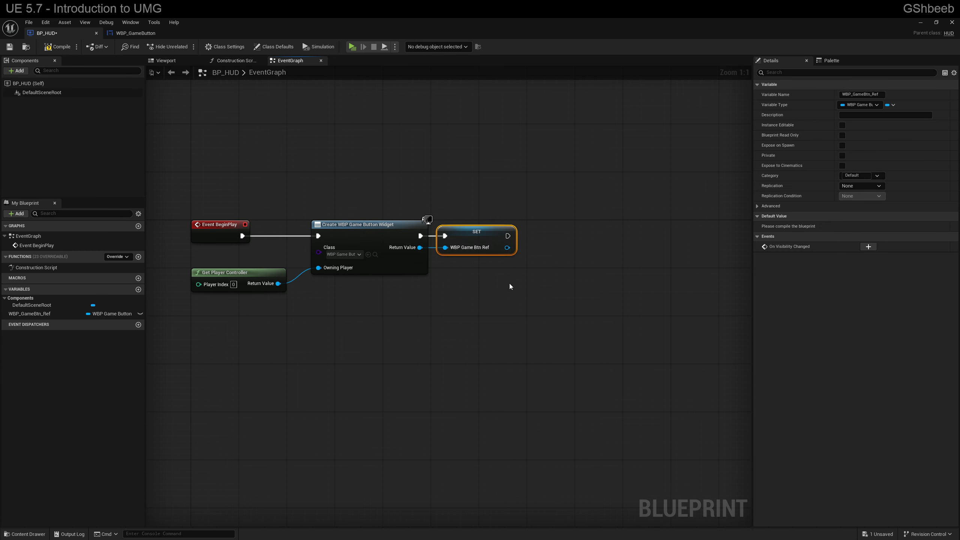
# Step: Compile and save the BP_HUD blueprint
pyautogui.moveTo(421, 242); pyautogui.dragTo(351, 246, button='right')
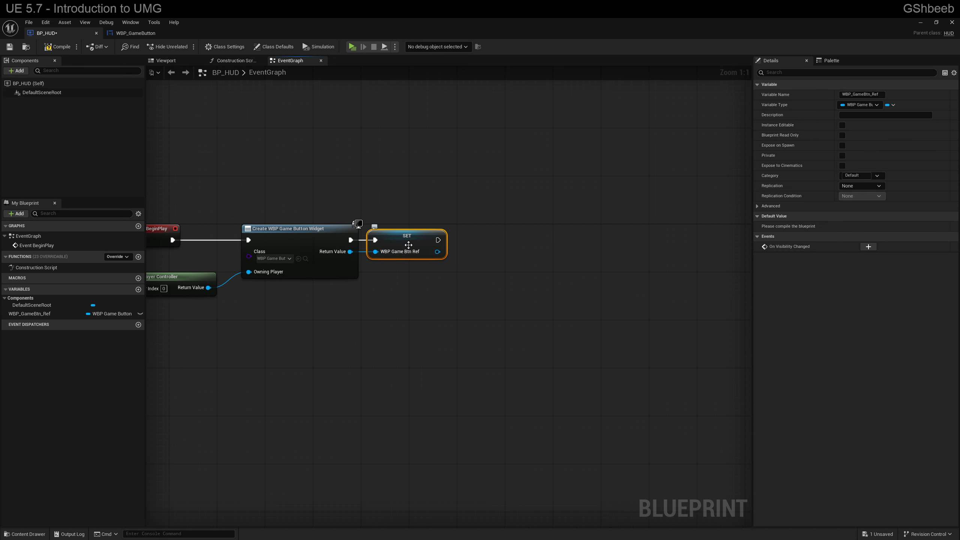
pyautogui.click(57, 46)
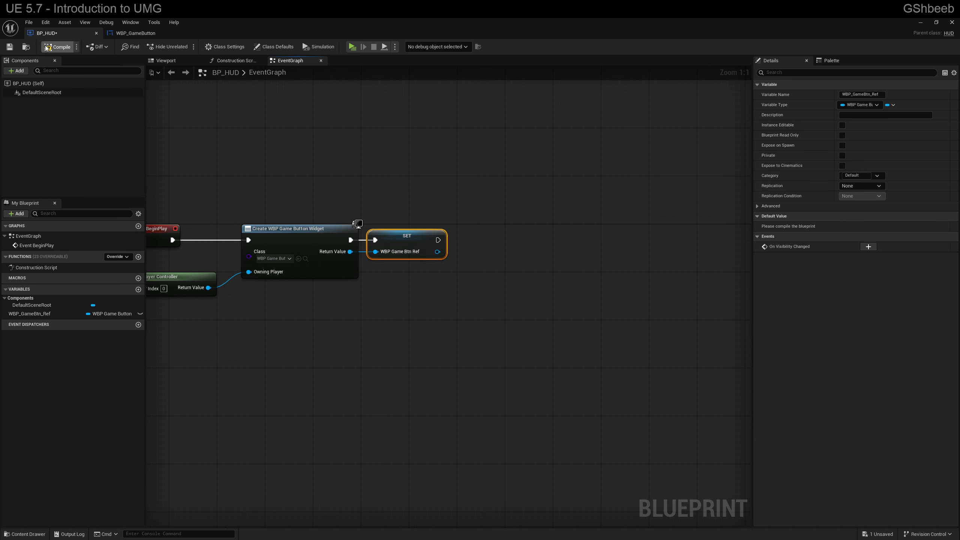
pyautogui.click(9, 46)
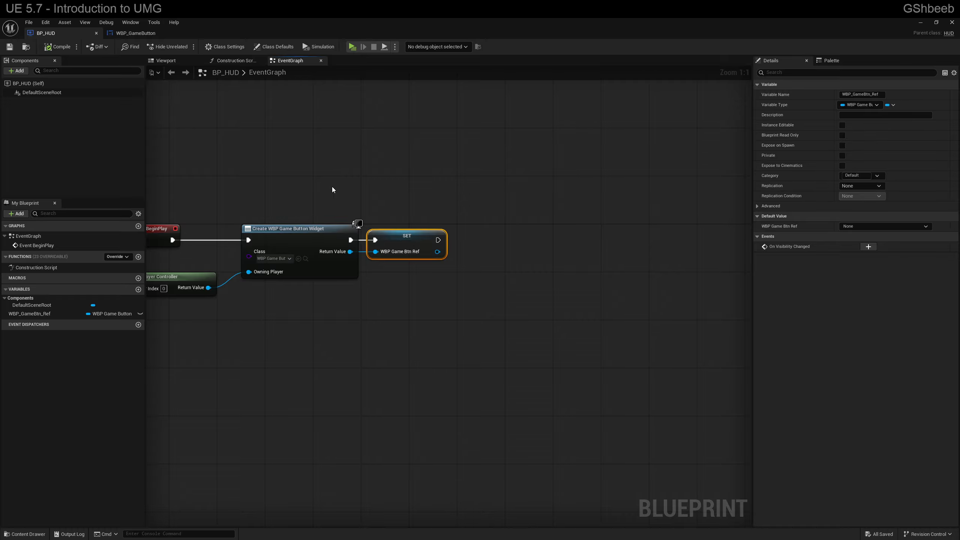
# Step: Add an Add to Player Screen node from the WBP_GameBtn_Ref SET node's output and align it with the execution line
pyautogui.moveTo(289, 212); pyautogui.dragTo(326, 197, button='right')
pyautogui.moveTo(540, 169); pyautogui.dragTo(492, 222, button='right')
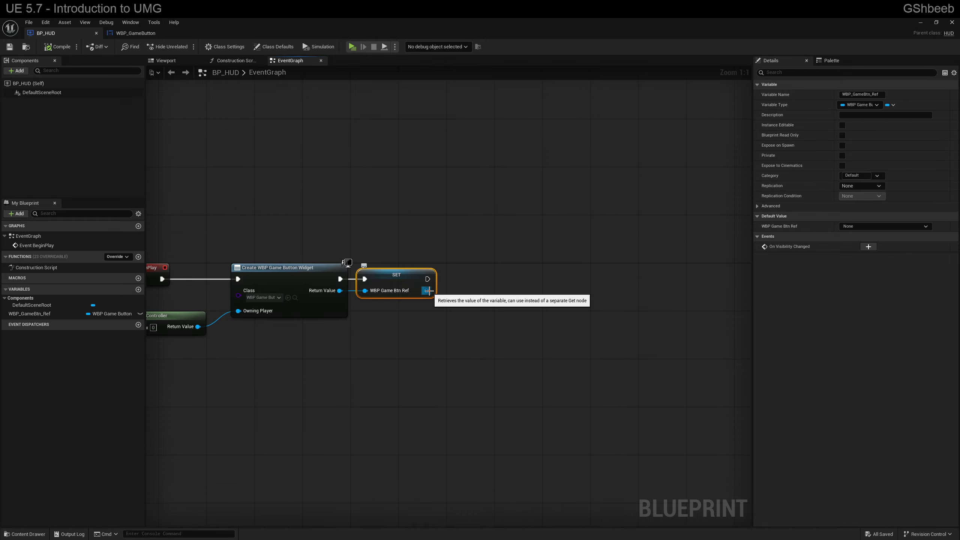
pyautogui.moveTo(428, 290); pyautogui.dragTo(474, 285)
pyautogui.write('pla')
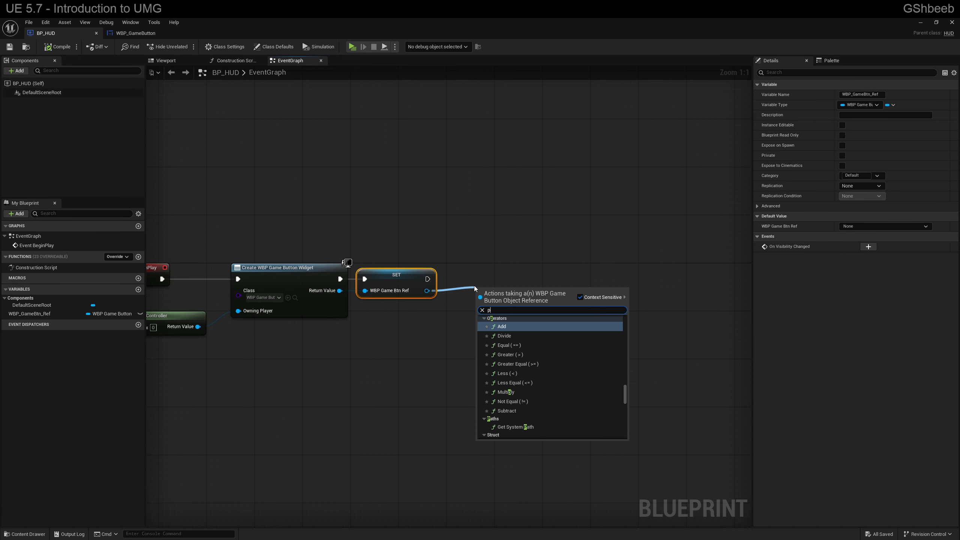
pyautogui.press('BackSpace')
pyautogui.press('BackSpace')
pyautogui.press('BackSpace')
pyautogui.write('add to p')
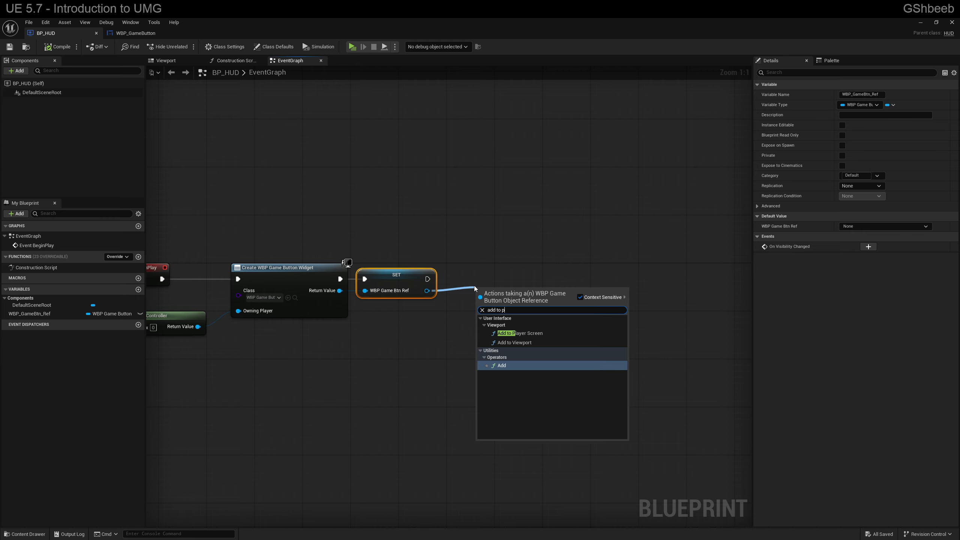
pyautogui.click(515, 333)
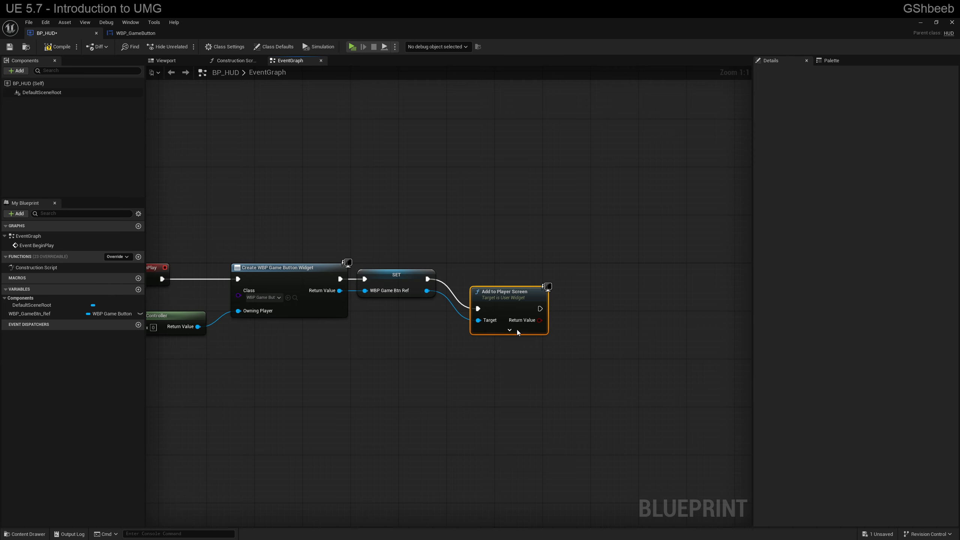
pyautogui.moveTo(520, 305); pyautogui.dragTo(508, 274)
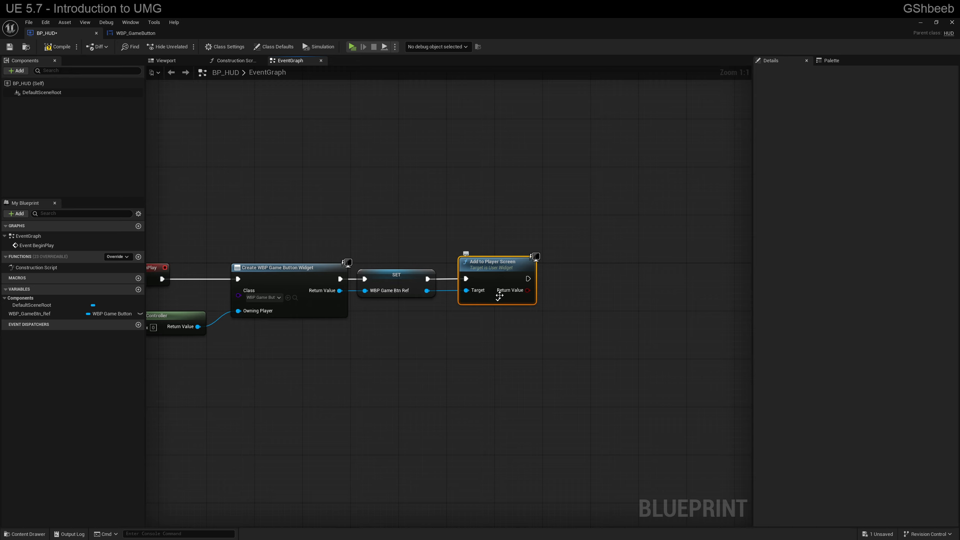
pyautogui.click(498, 301)
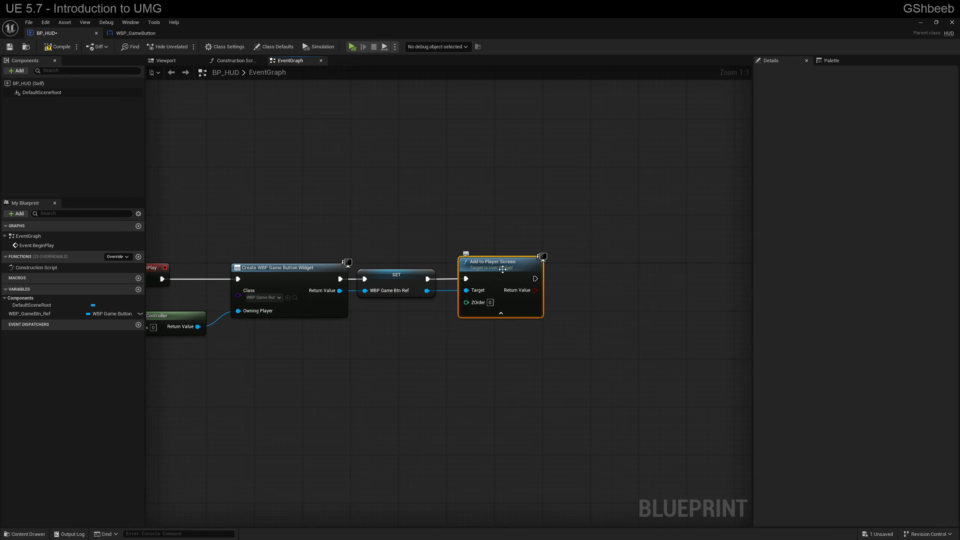
pyautogui.click(497, 316)
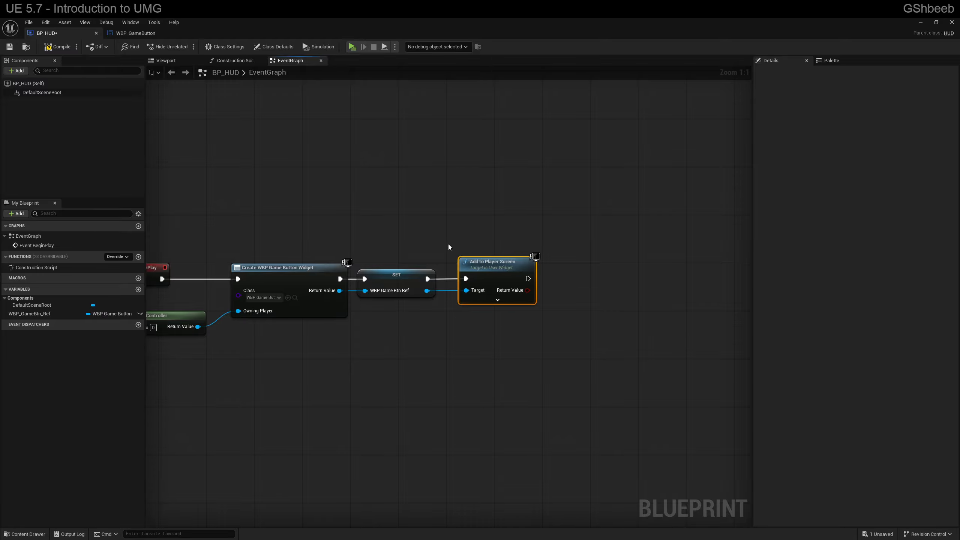
# Step: Check the button layout in WBP_GameButton's designer view and run the game to test the on-screen widget
pyautogui.moveTo(298, 248); pyautogui.dragTo(357, 267, button='right')
pyautogui.click(130, 33)
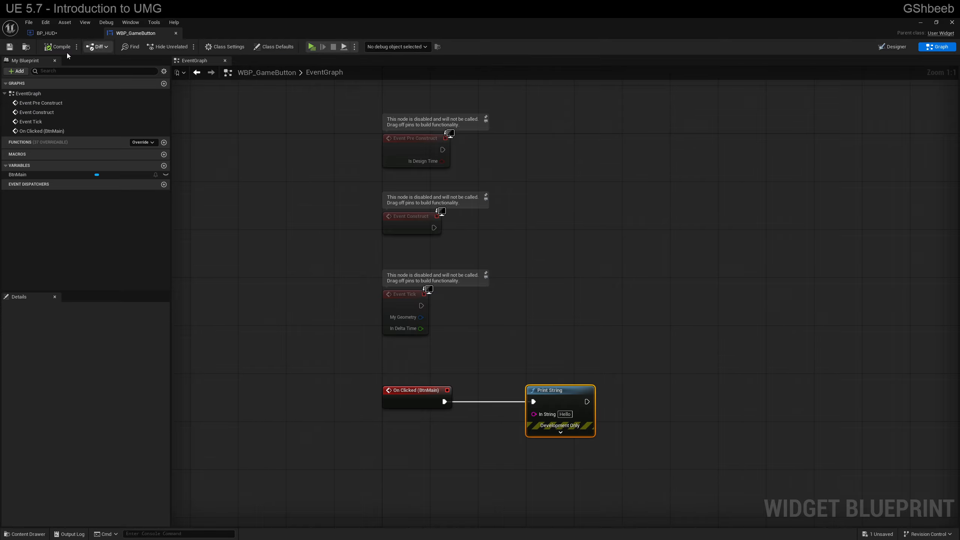
pyautogui.click(892, 46)
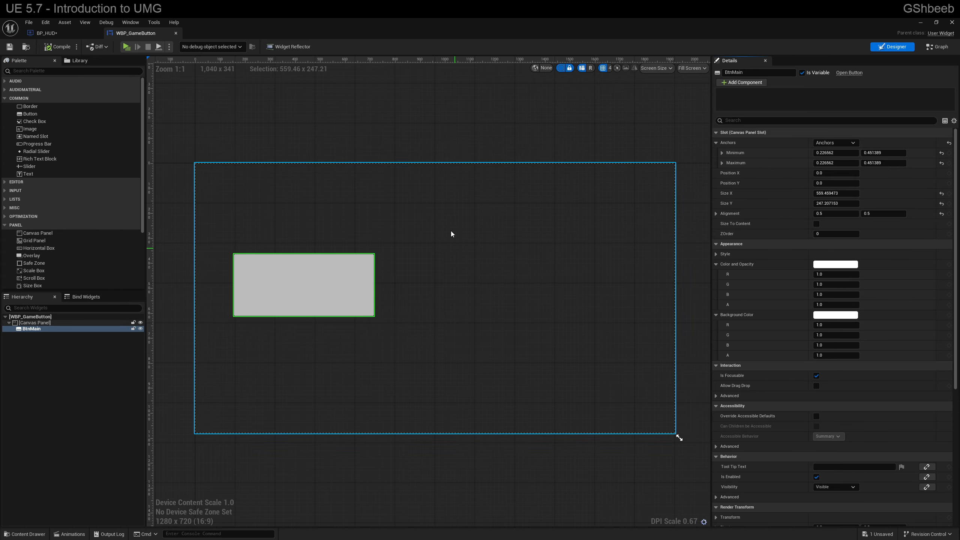
pyautogui.click(126, 47)
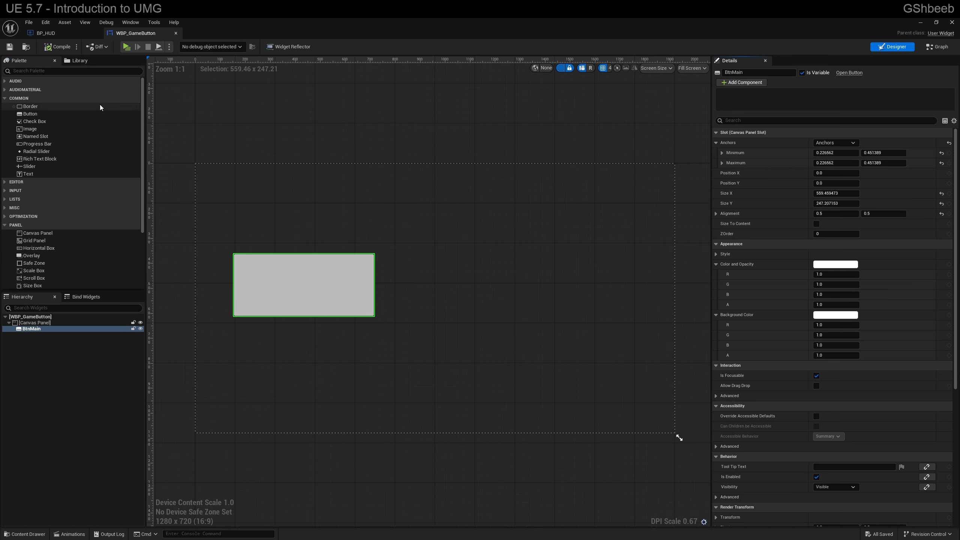
# Step: In BP_HUD's event graph, add a Set Input Mode UI Only node after the Add to Player Screen node
pyautogui.click(48, 33)
pyautogui.moveTo(443, 259); pyautogui.dragTo(402, 214, button='right')
pyautogui.moveTo(563, 259); pyautogui.dragTo(571, 253)
pyautogui.write('input mode')
pyautogui.press('Return')
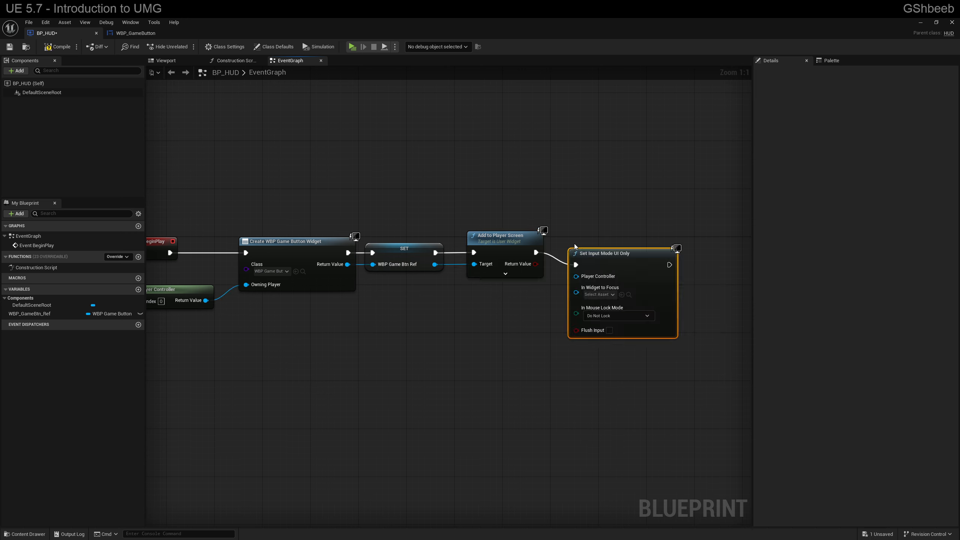
# Step: Connect WBP_GameBtn_Ref to the input mode node's In Widget to Focus through a reroute node below Add to Player Screen, and straighten the execution line
pyautogui.moveTo(574, 296); pyautogui.dragTo(434, 264)
pyautogui.click(549, 287)
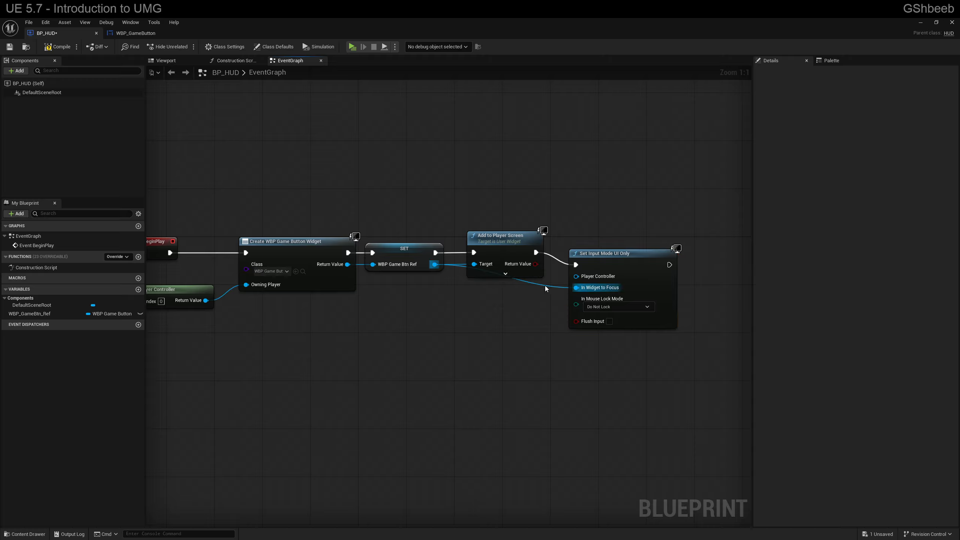
pyautogui.doubleClick(544, 287)
pyautogui.moveTo(544, 287); pyautogui.dragTo(461, 295)
pyautogui.moveTo(613, 252); pyautogui.dragTo(615, 239)
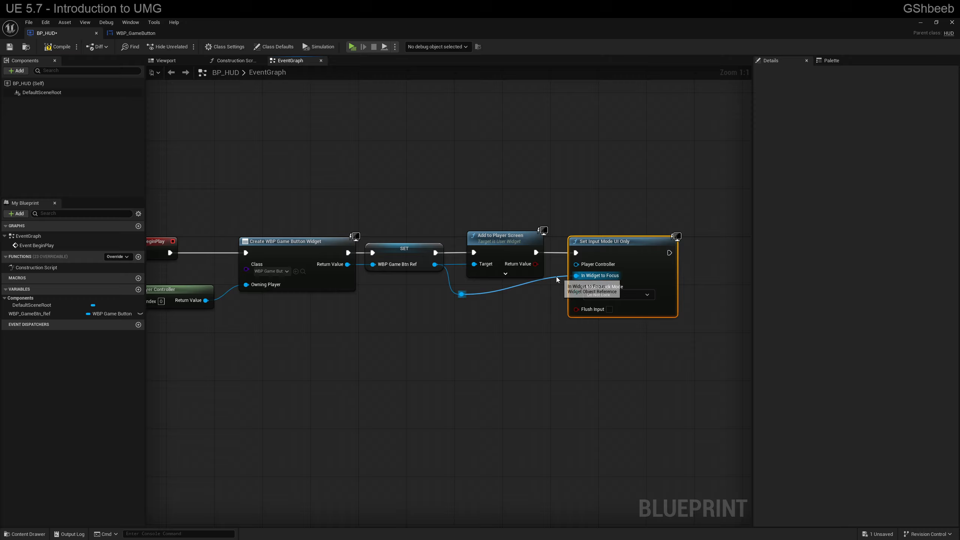
pyautogui.click(461, 294)
pyautogui.keyDown('shift'); pyautogui.click(632, 250); pyautogui.keyUp('shift')
pyautogui.press('q')
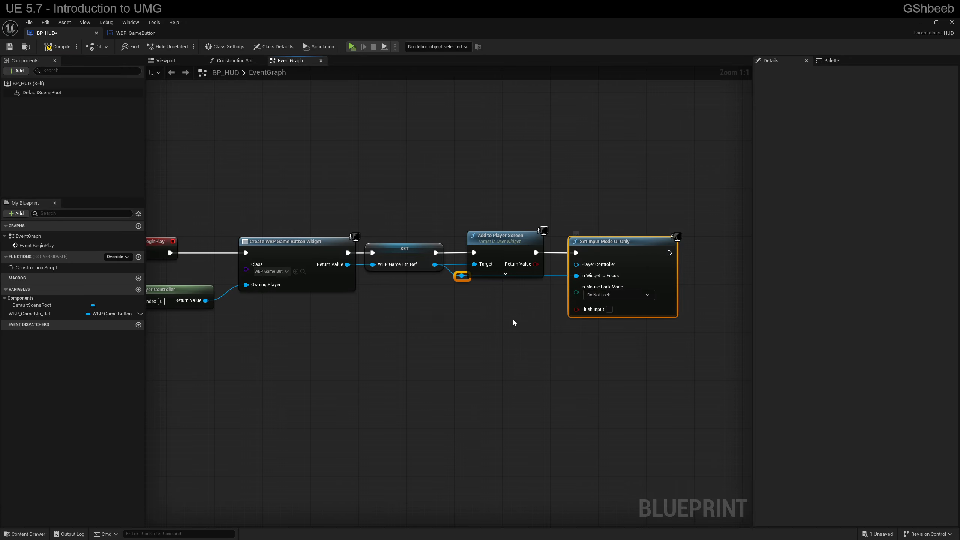
pyautogui.click(460, 278)
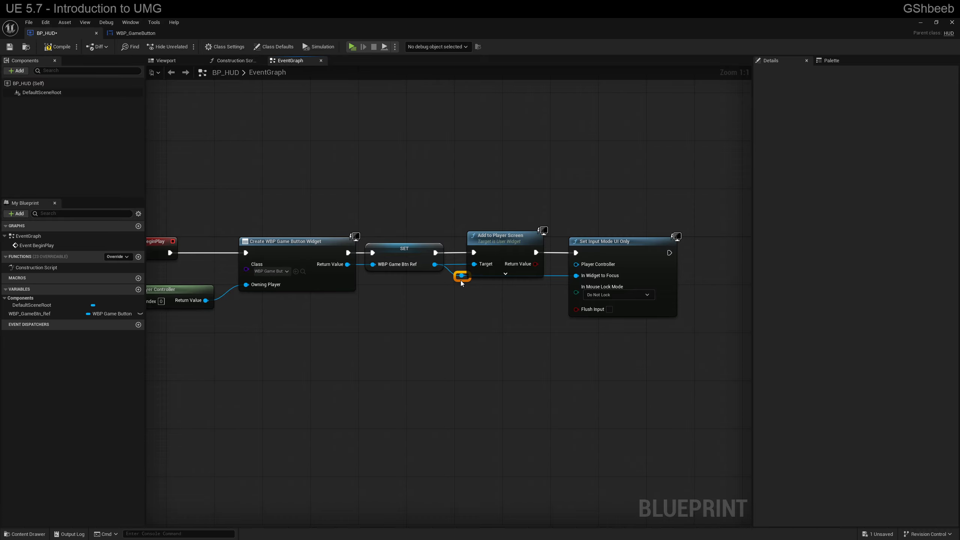
pyautogui.moveTo(462, 281); pyautogui.dragTo(462, 291)
# Step: Run the game to test the UI-only input mode, then stop it and close the message log
pyautogui.click(351, 47)
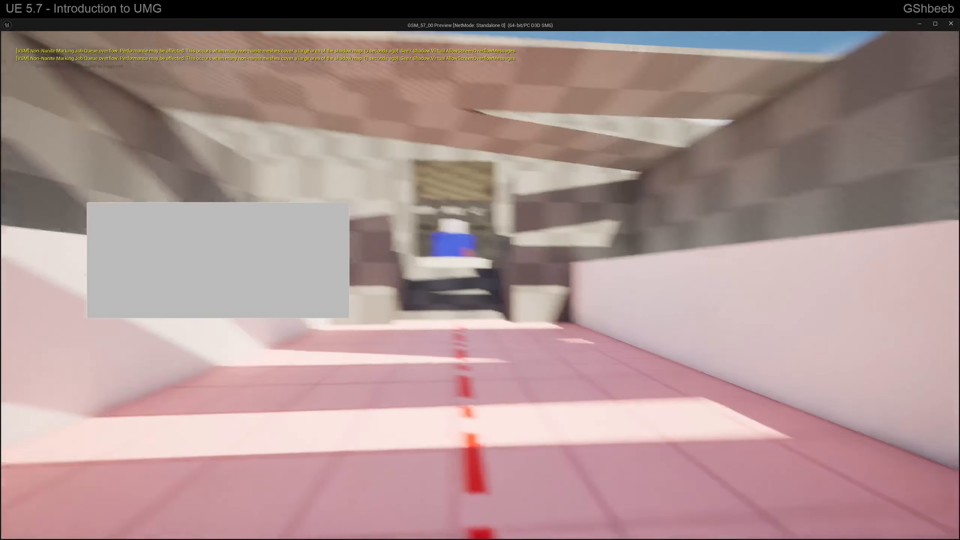
pyautogui.press('Escape')
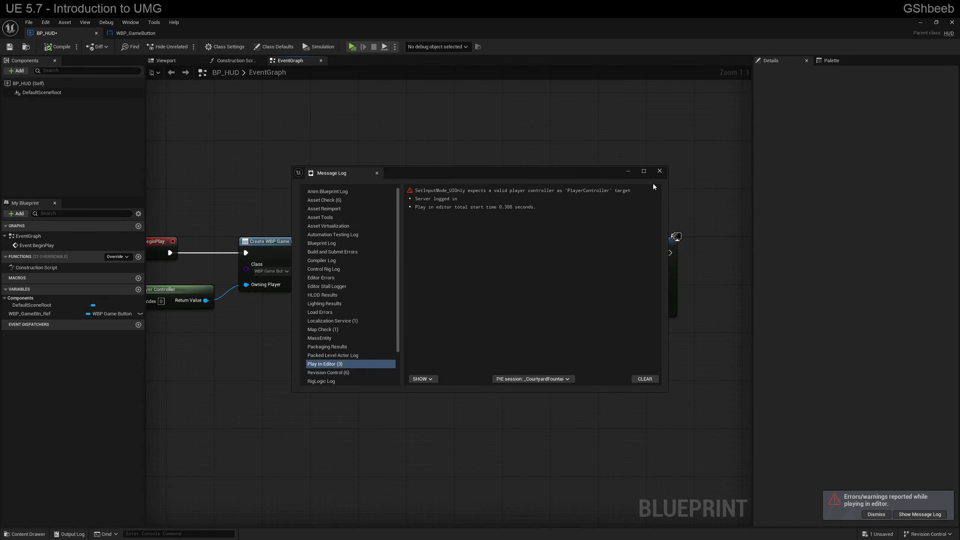
pyautogui.click(660, 170)
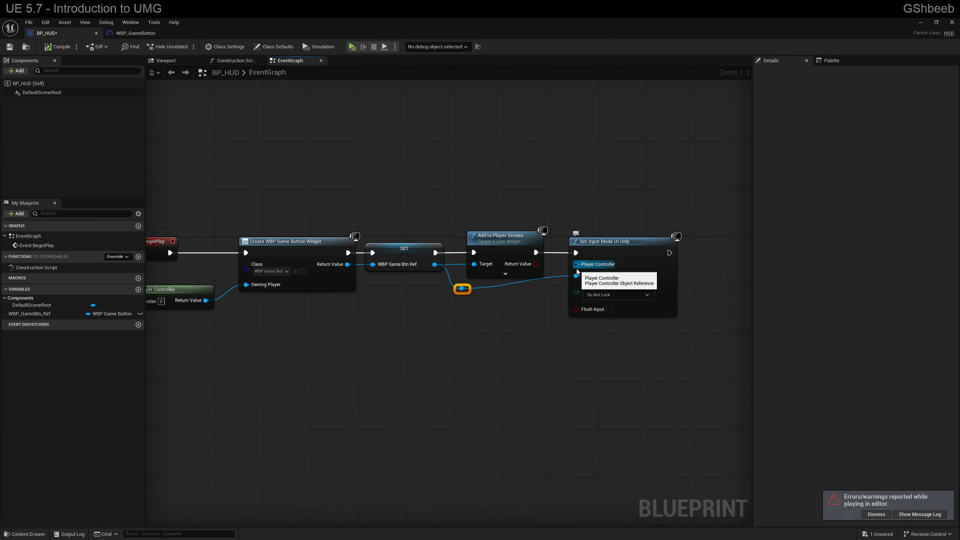
# Step: Duplicate the Get Player Controller node, connect it to Set Input Mode UI Only's Player Controller input, and place it beneath Add to Player Screen
pyautogui.moveTo(576, 268); pyautogui.dragTo(572, 271)
pyautogui.click(171, 288)
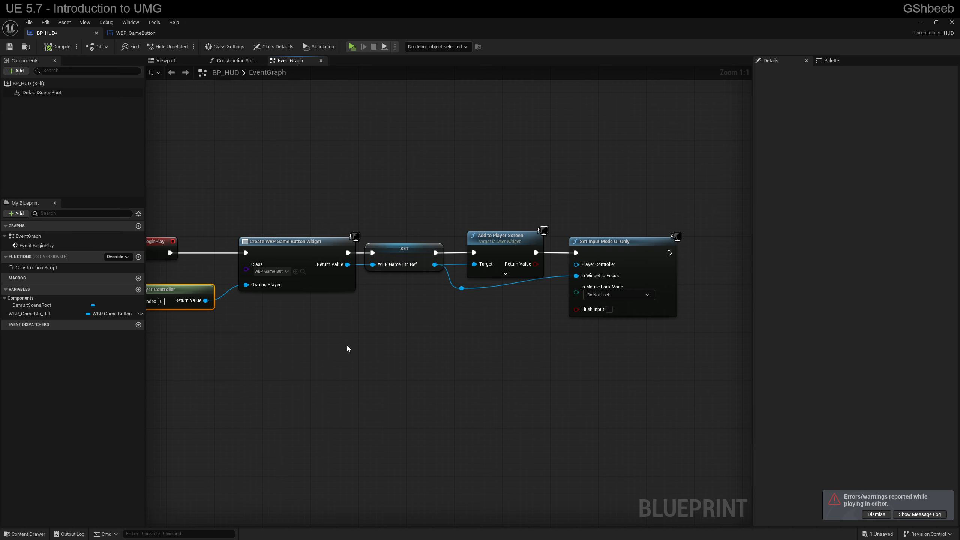
pyautogui.hotkey('ctrl', 'c')
pyautogui.hotkey('ctrl', 'v')
pyautogui.moveTo(554, 312); pyautogui.dragTo(575, 271)
pyautogui.moveTo(514, 301); pyautogui.dragTo(484, 301)
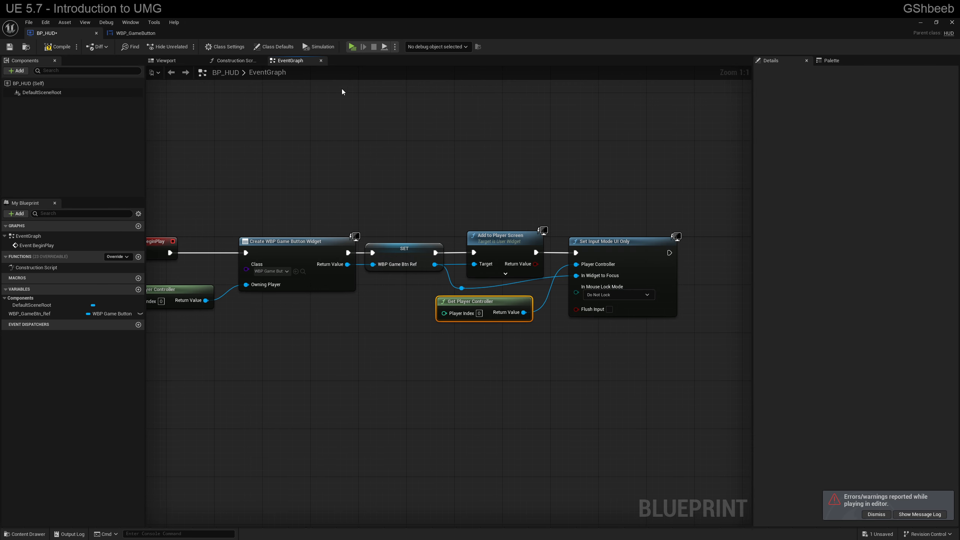
# Step: Run the game again to test the UI-only input mode with the player controller connected
pyautogui.click(351, 48)
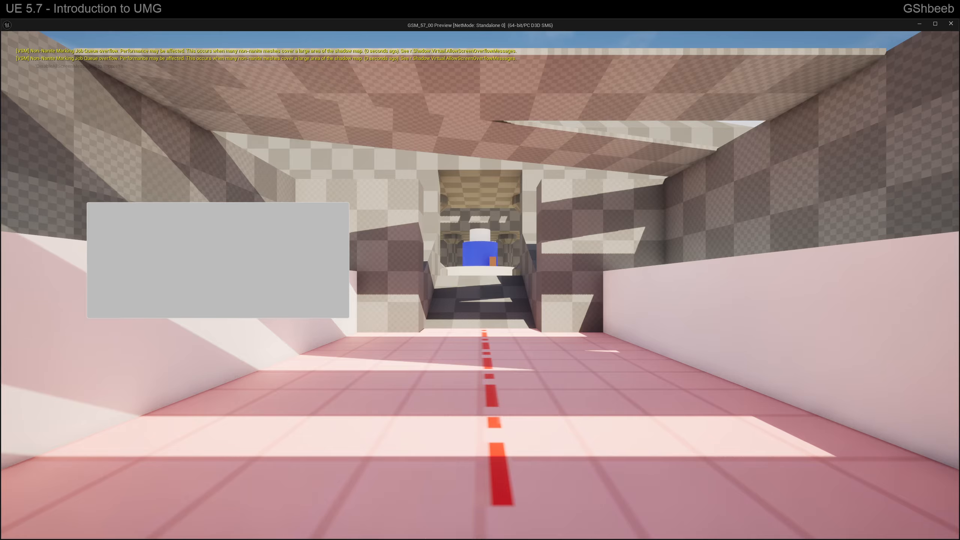
pyautogui.click(331, 299)
pyautogui.click(332, 299)
pyautogui.click(331, 299)
pyautogui.click(332, 299)
pyautogui.click(332, 299)
pyautogui.click(331, 298)
pyautogui.click(332, 299)
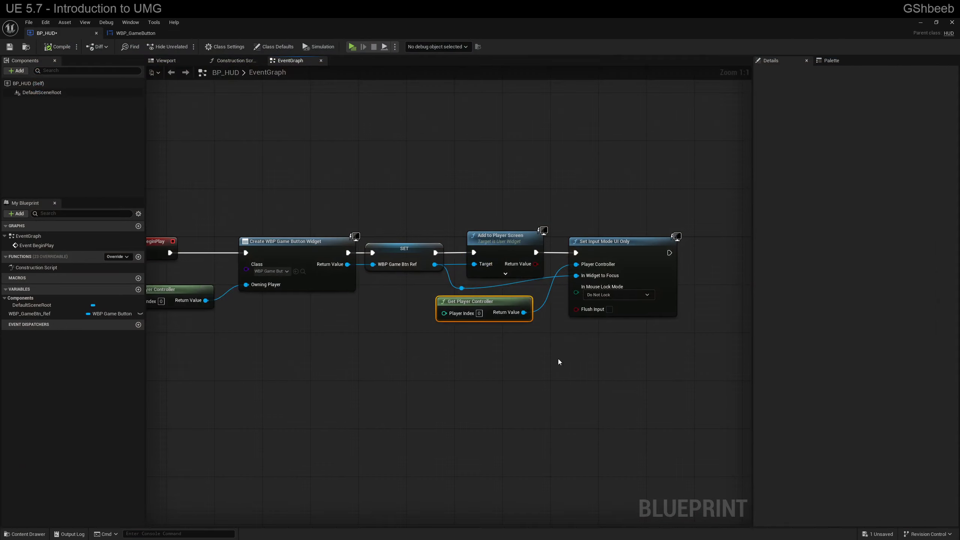
# Step: Add an enabled Set Show Mouse Cursor node from the player controller and connect it after Set Input Mode UI Only
pyautogui.moveTo(546, 362); pyautogui.dragTo(435, 330, button='right')
pyautogui.moveTo(396, 307); pyautogui.dragTo(453, 346)
pyautogui.write('show')
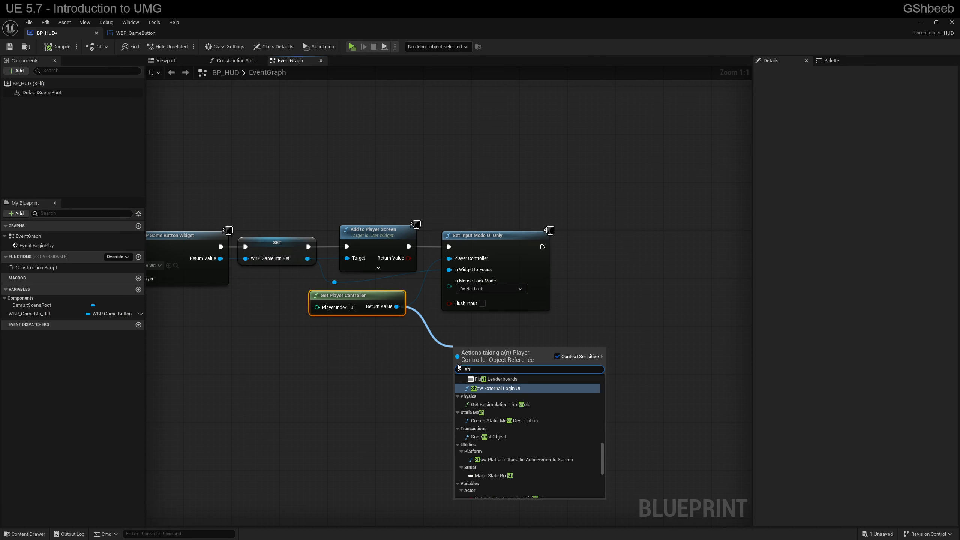
pyautogui.press('Down')
pyautogui.press('Down')
pyautogui.press('Down')
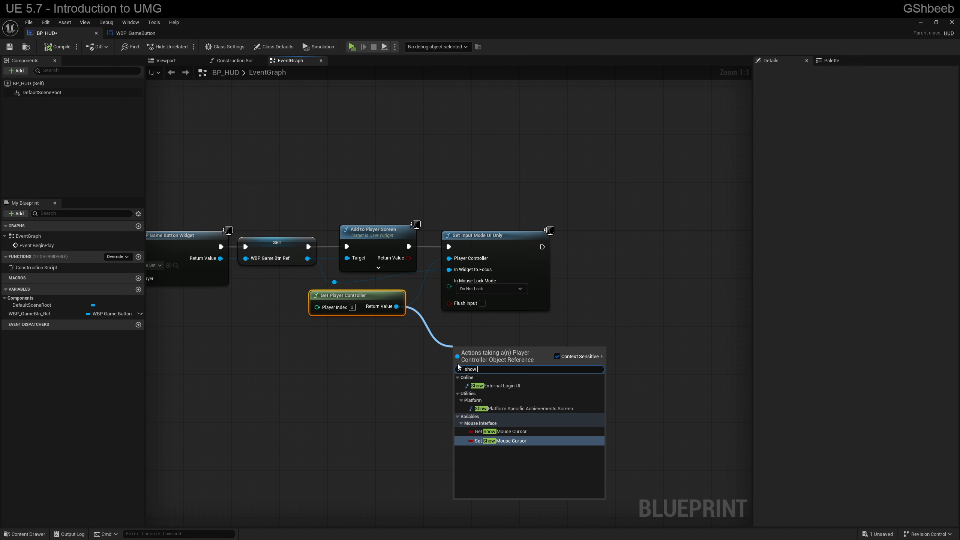
pyautogui.press('Return')
pyautogui.click(507, 366)
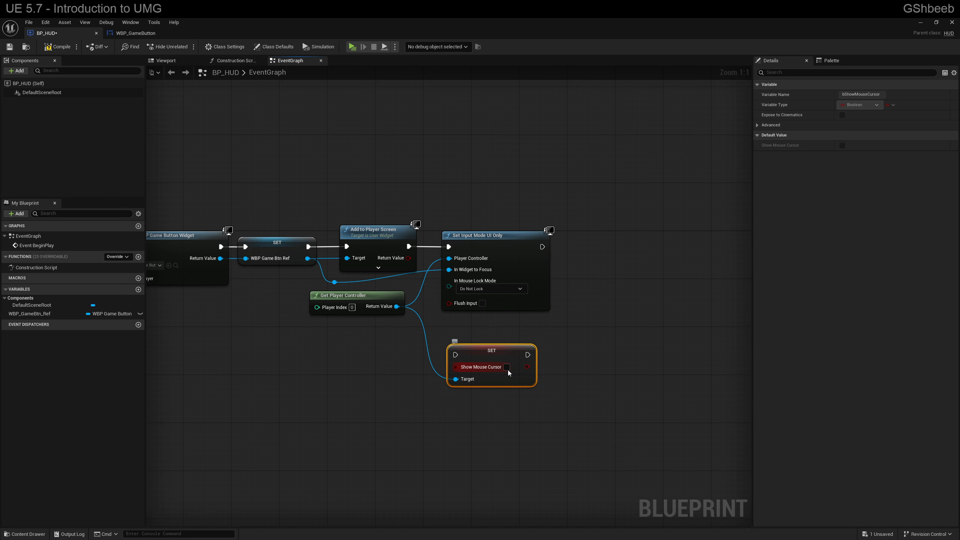
pyautogui.moveTo(455, 346); pyautogui.dragTo(542, 246)
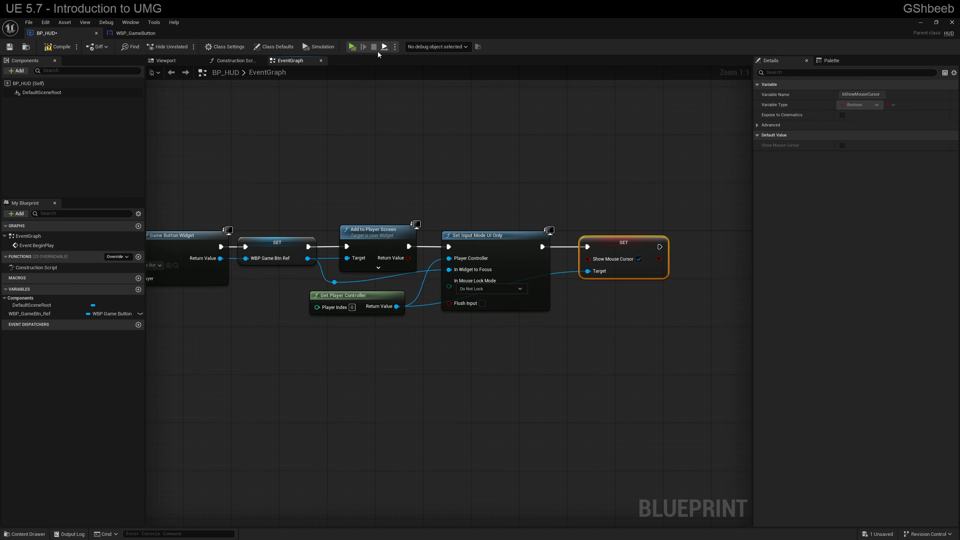
# Step: Play-test the game, try the on-screen button several times with the mouse cursor, and stop the session
pyautogui.click(350, 48)
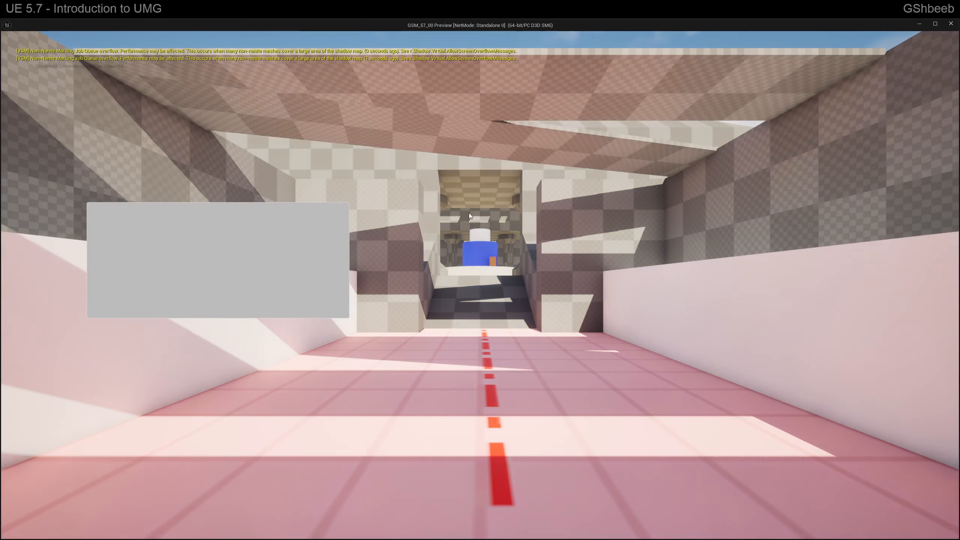
pyautogui.click(310, 280)
pyautogui.click(310, 281)
pyautogui.click(313, 284)
pyautogui.click(317, 288)
pyautogui.click(321, 245)
pyautogui.click(273, 240)
pyautogui.click(310, 259)
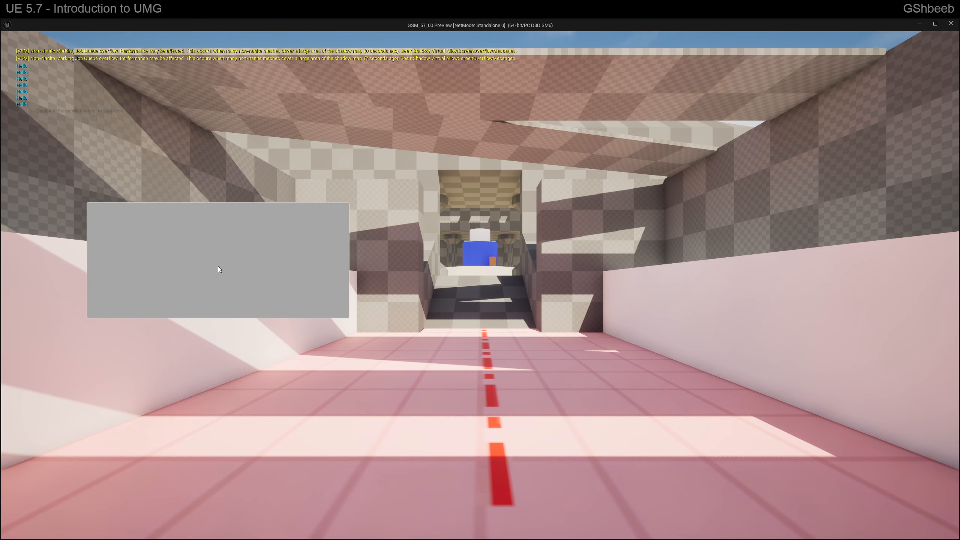
pyautogui.press('Escape')
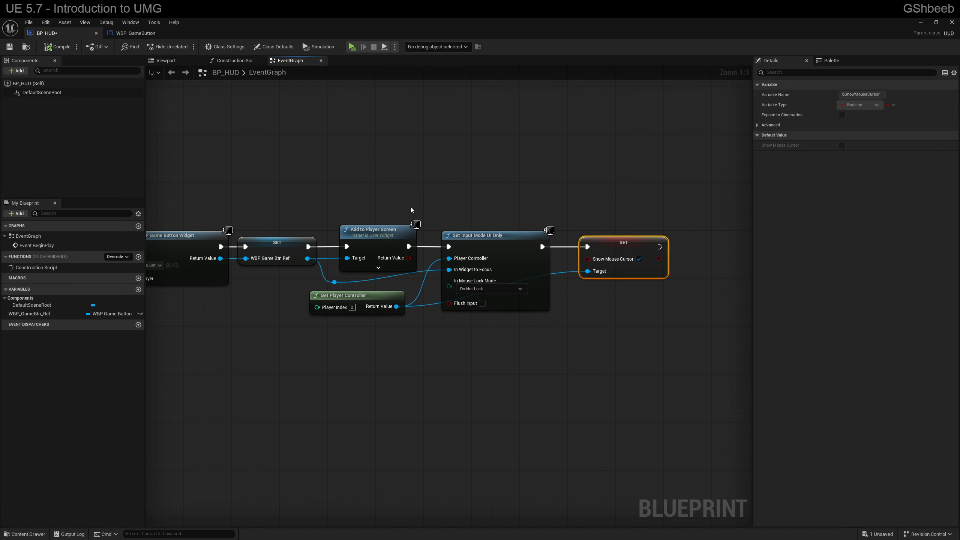
# Step: Add a Text widget to WBP_GameButton's canvas panel and set its text to Resume
pyautogui.click(128, 34)
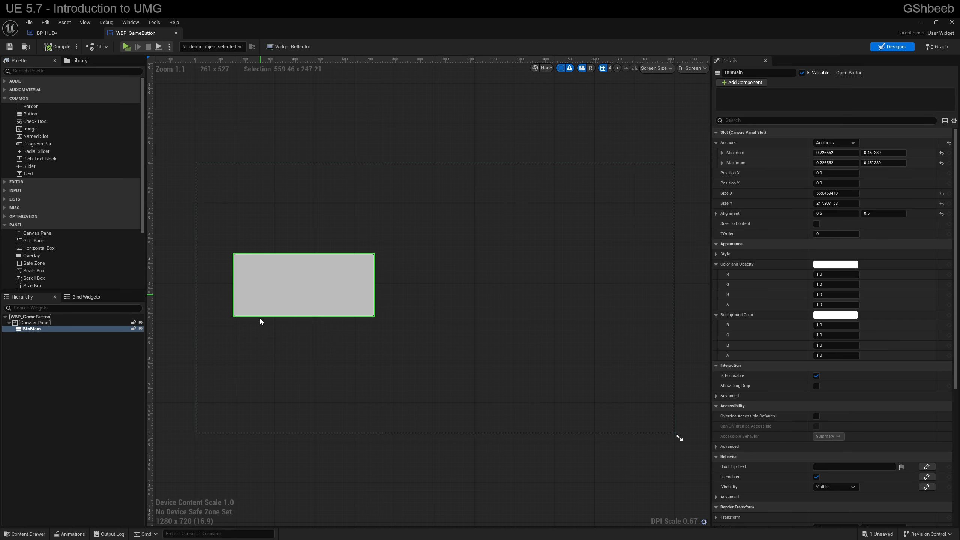
pyautogui.moveTo(37, 175); pyautogui.dragTo(42, 324)
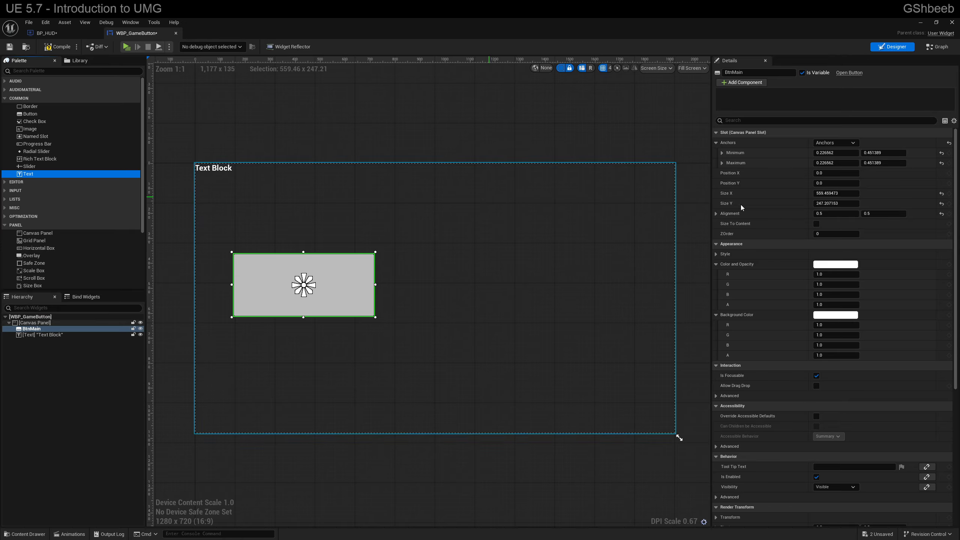
pyautogui.click(40, 335)
pyautogui.click(843, 254)
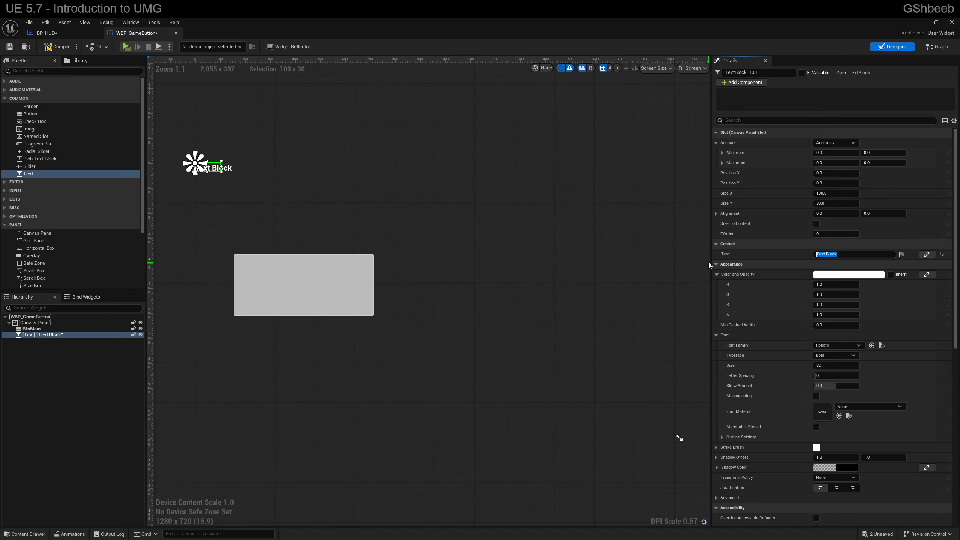
pyautogui.write('Resume')
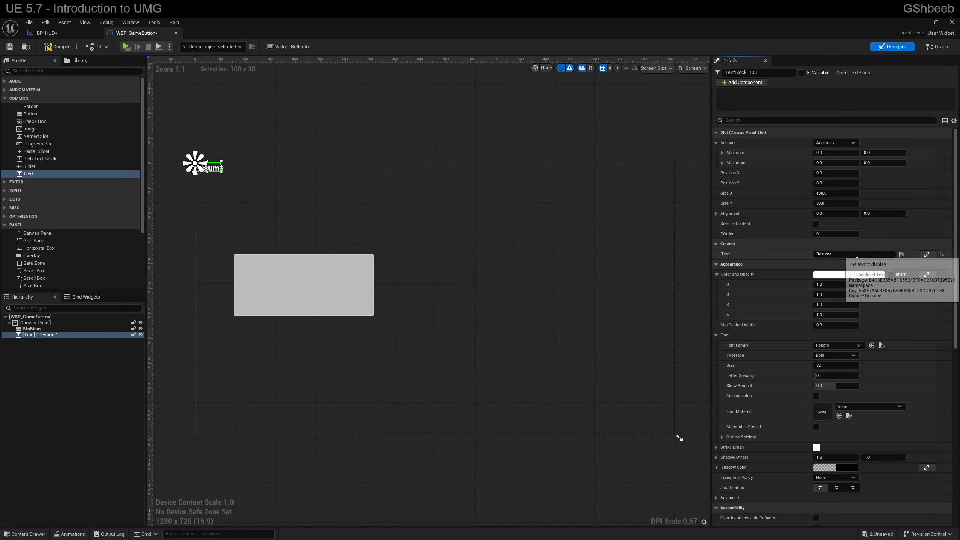
# Step: Place the Resume text over the button at about 508 by 215 in size and set its font size to 112
pyautogui.moveTo(216, 169); pyautogui.dragTo(369, 312)
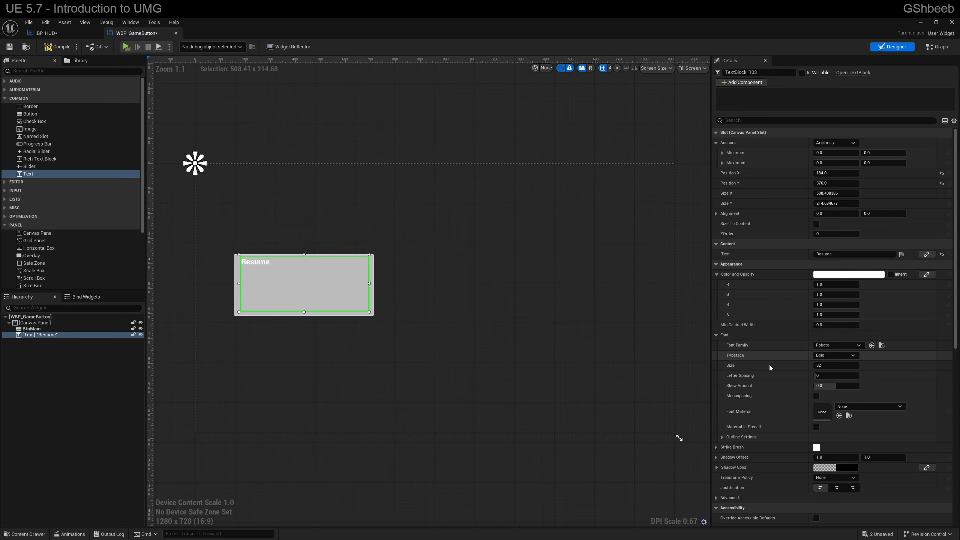
pyautogui.moveTo(817, 366); pyautogui.dragTo(845, 366)
pyautogui.scroll(-2, 842, 438)
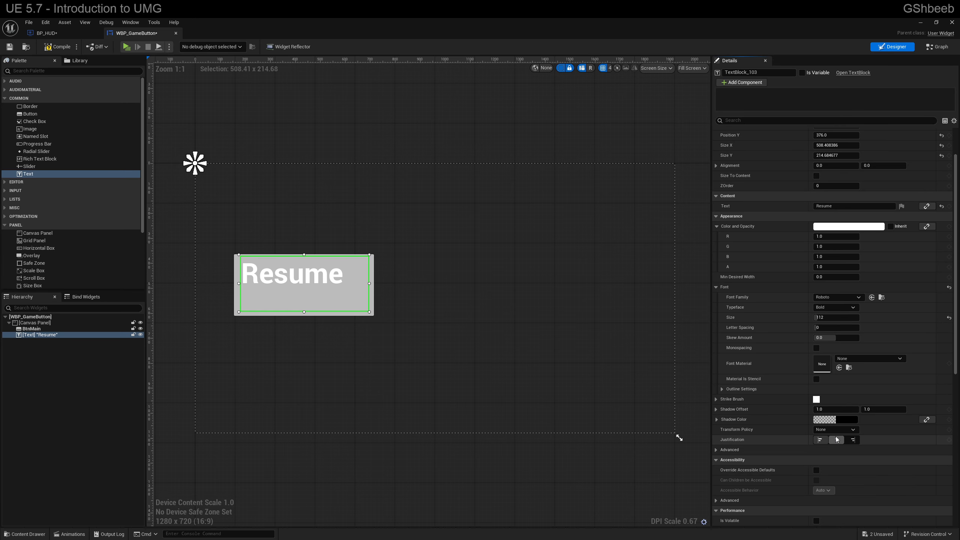
# Step: Centre-justify the Resume text and shorten its box from above to about 508 by 174
pyautogui.click(837, 439)
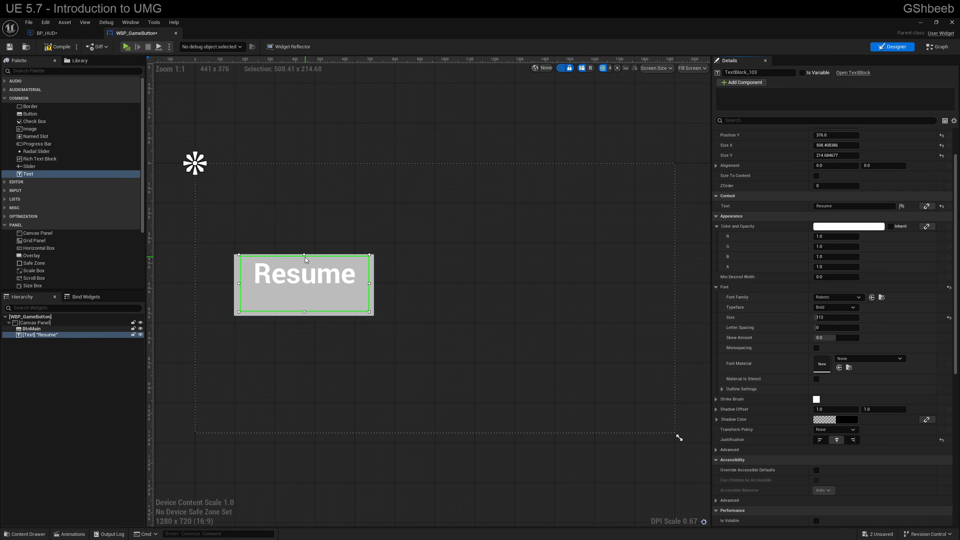
pyautogui.moveTo(309, 256); pyautogui.dragTo(321, 265)
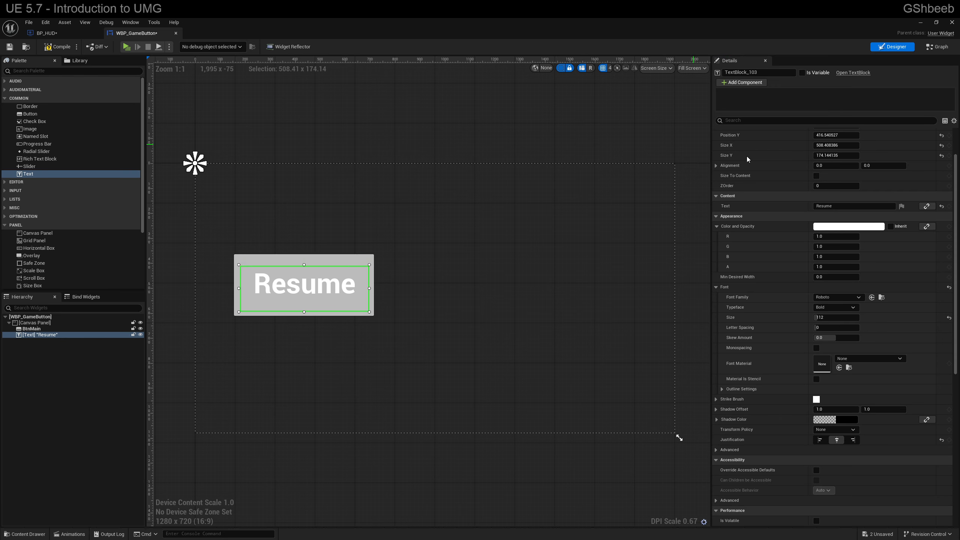
# Step: Fit the Resume text's anchors around the corners of the button, and compile and save WBP_GameButton
pyautogui.moveTo(195, 163); pyautogui.dragTo(304, 283)
pyautogui.click(379, 243)
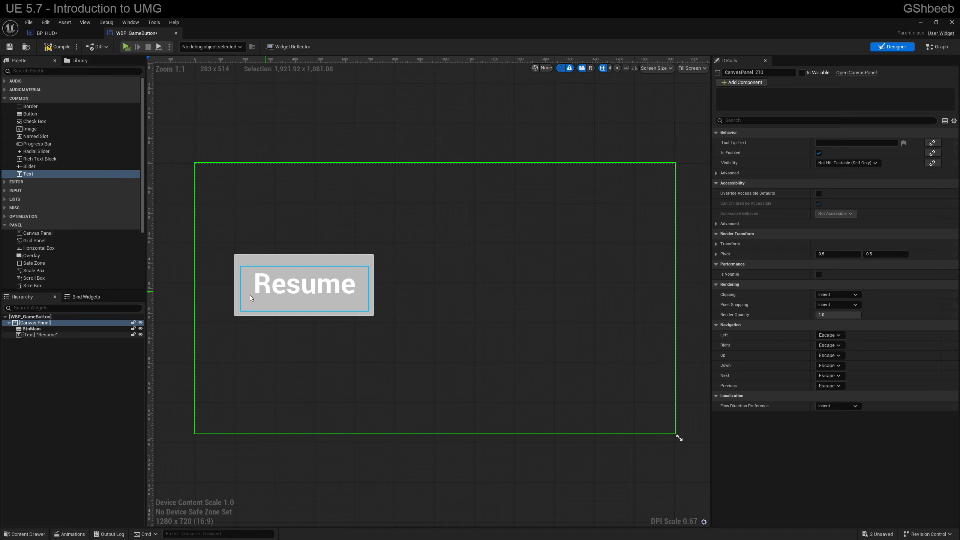
pyautogui.click(31, 335)
pyautogui.moveTo(302, 280); pyautogui.dragTo(380, 320)
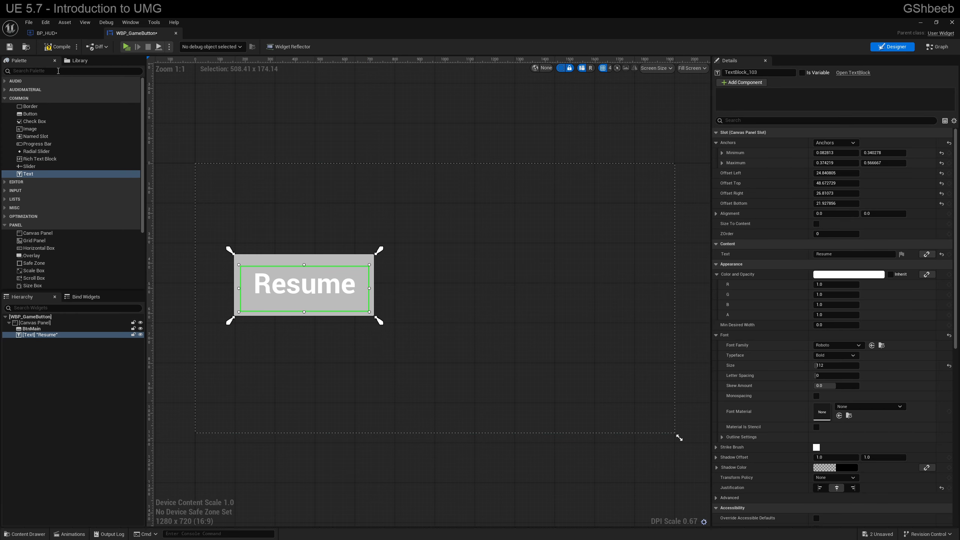
pyautogui.click(57, 47)
pyautogui.click(9, 46)
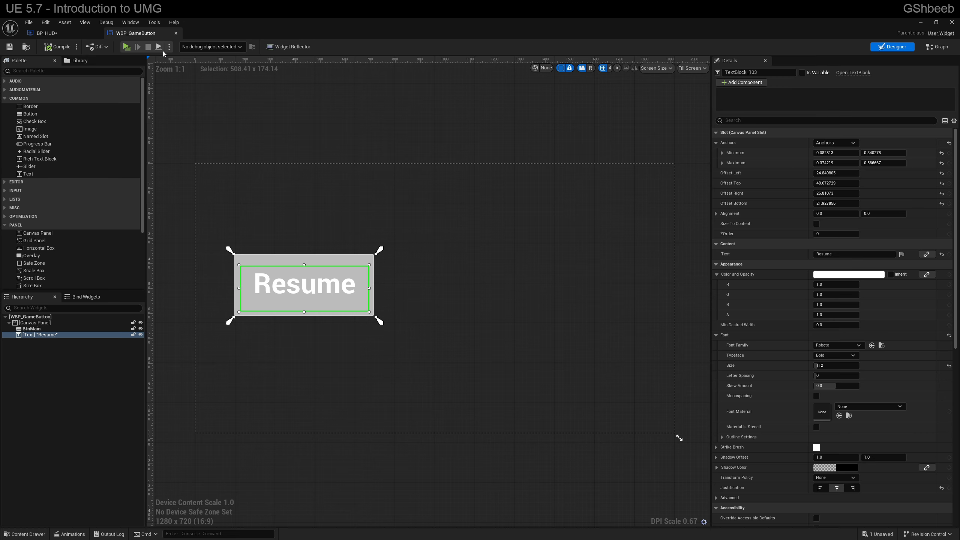
# Step: Play-test the game and try the button both on the Resume text and near the button's edges
pyautogui.click(127, 47)
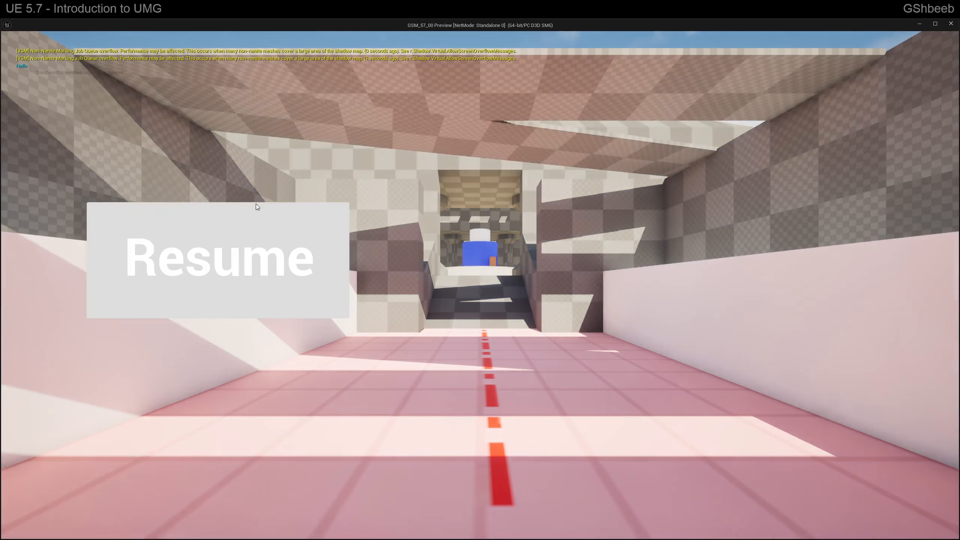
pyautogui.click(255, 204)
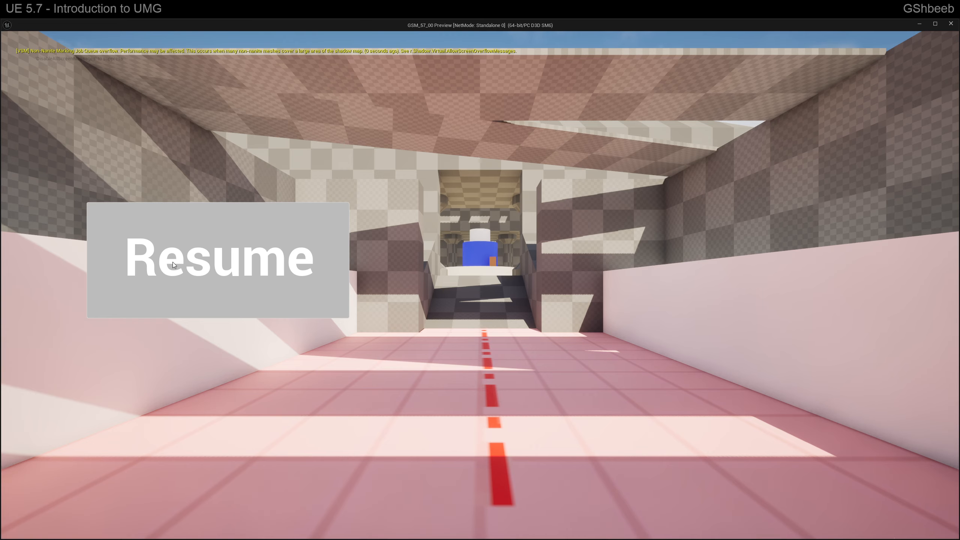
pyautogui.click(100, 229)
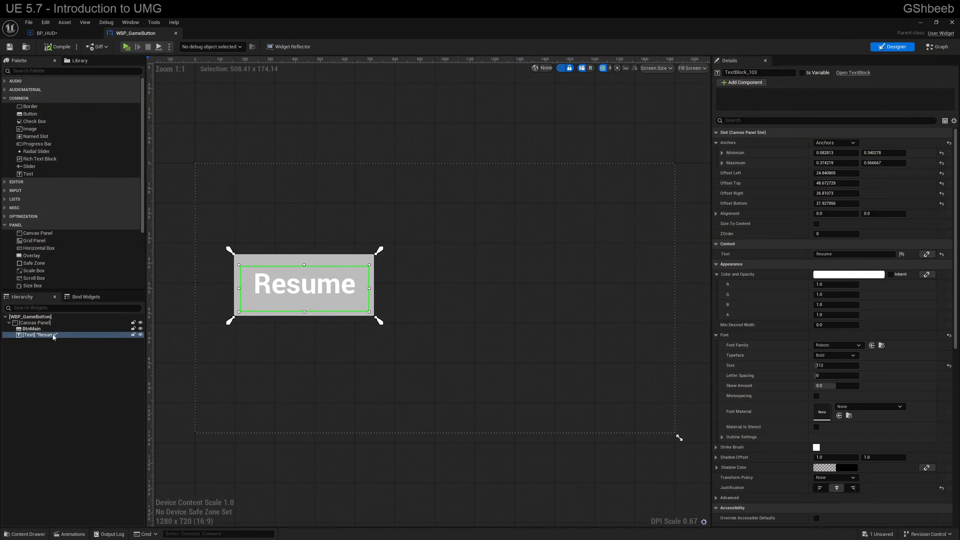
# Step: Nest the Resume text inside BtnMain and play-test the button with repeated presses directly on the text
pyautogui.moveTo(50, 335); pyautogui.dragTo(32, 330)
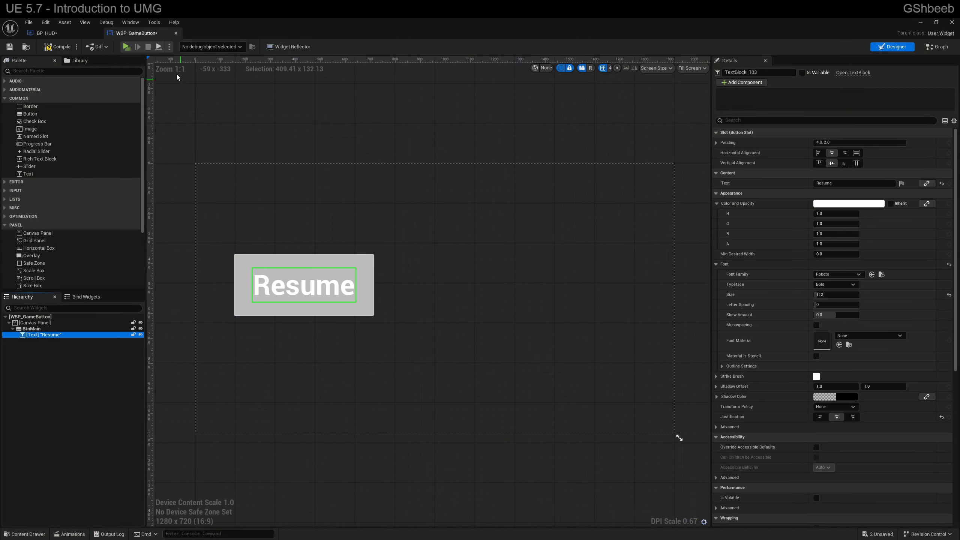
pyautogui.click(126, 47)
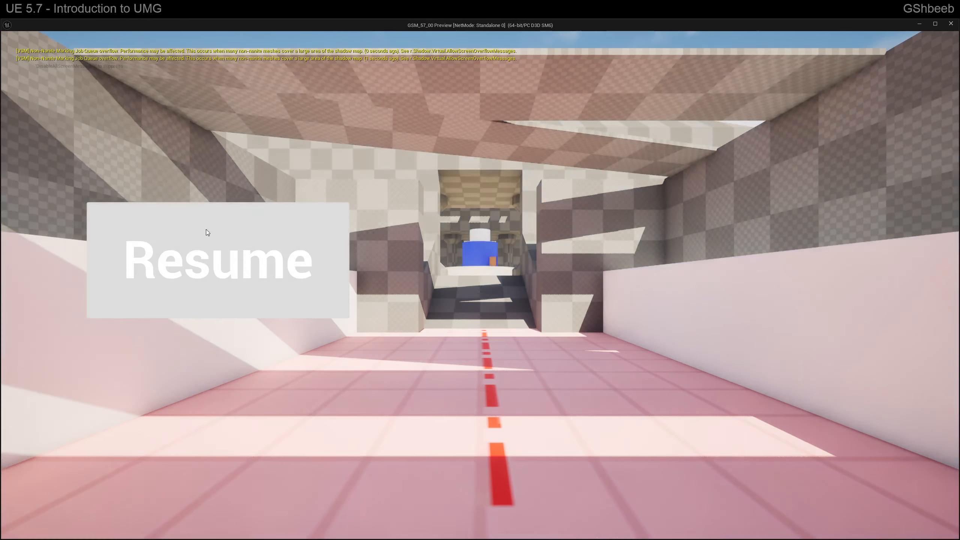
pyautogui.click(197, 265)
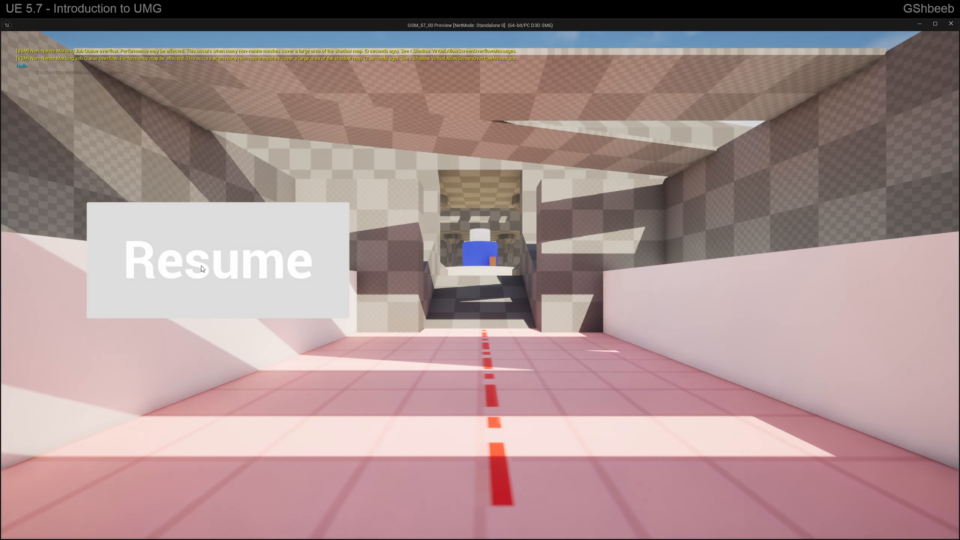
pyautogui.click(197, 267)
pyautogui.click(207, 273)
pyautogui.click(214, 272)
pyautogui.click(221, 272)
pyautogui.click(228, 272)
pyautogui.click(234, 272)
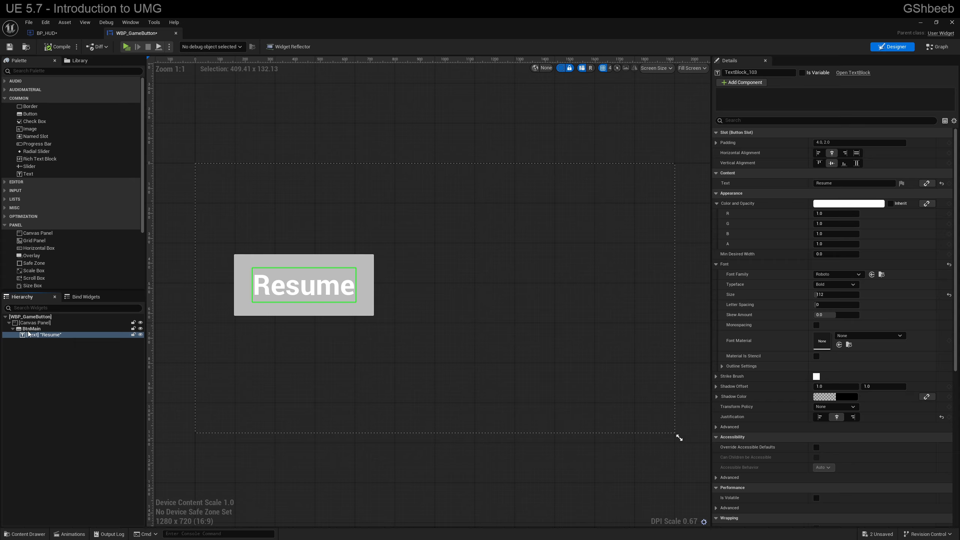
pyautogui.click(30, 329)
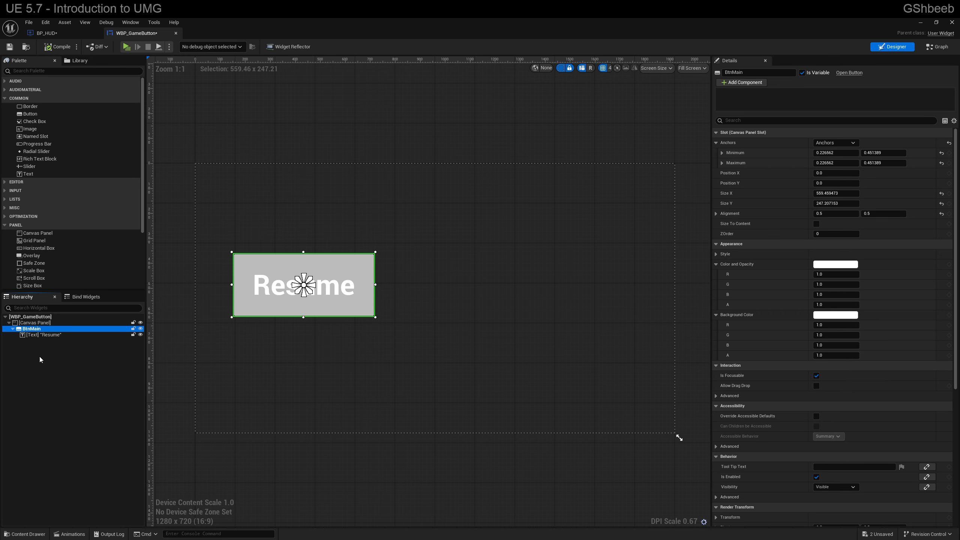
pyautogui.click(45, 335)
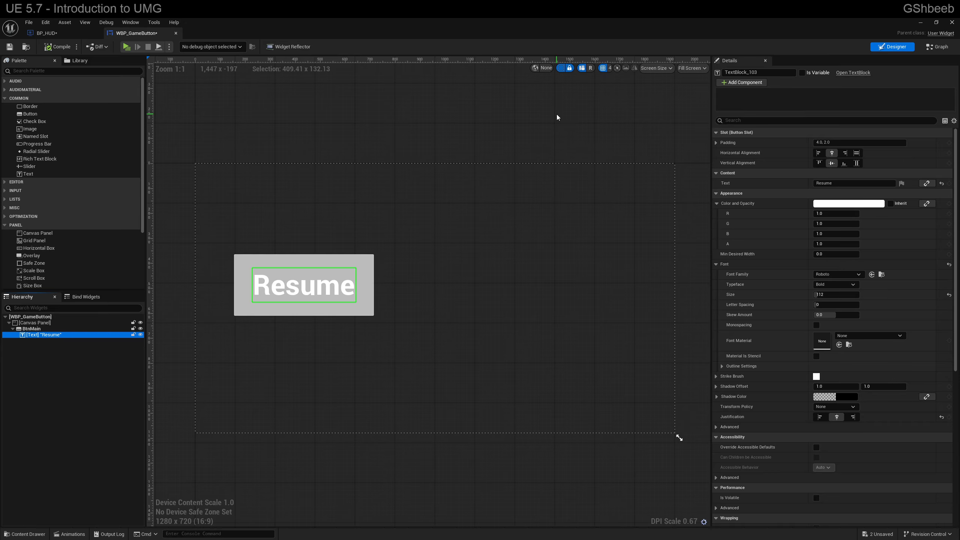
pyautogui.click(412, 134)
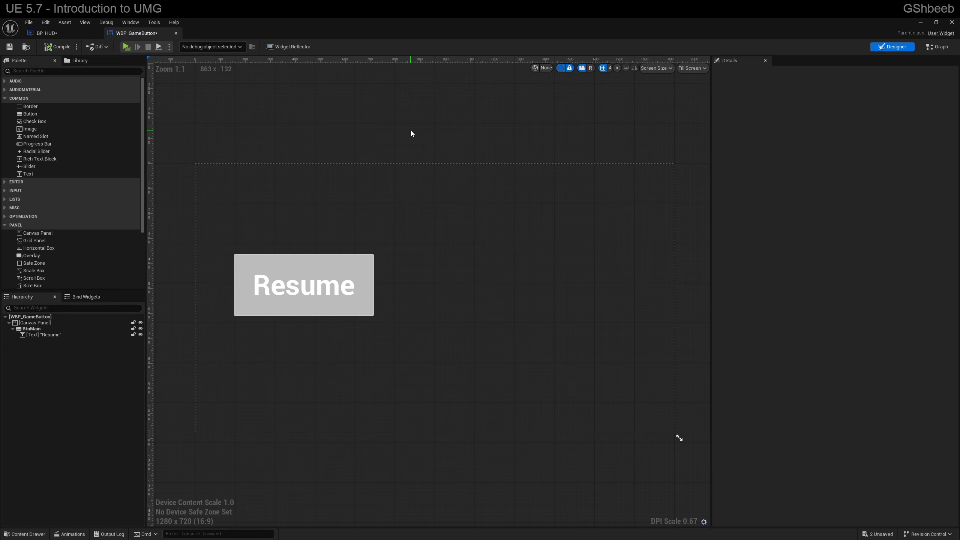
# Step: In WBP_GameButton's event graph, move the Print String node well away from the On Clicked (BtnMain) event
pyautogui.click(941, 47)
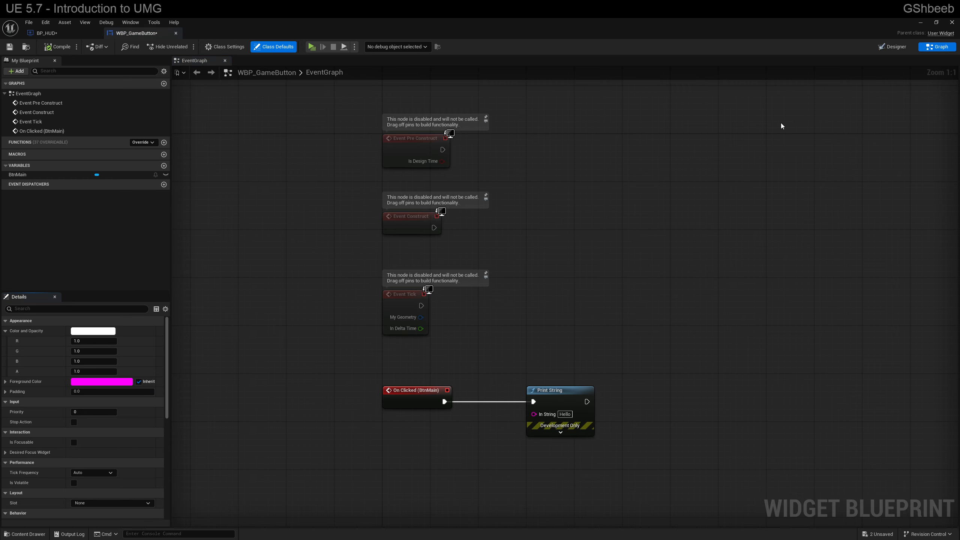
pyautogui.moveTo(541, 389); pyautogui.dragTo(718, 392)
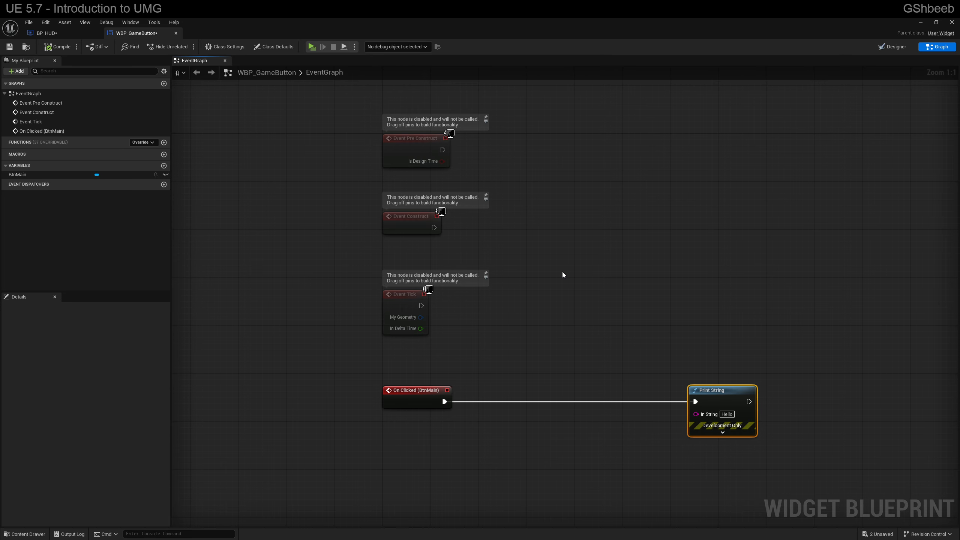
pyautogui.moveTo(725, 389); pyautogui.dragTo(813, 388)
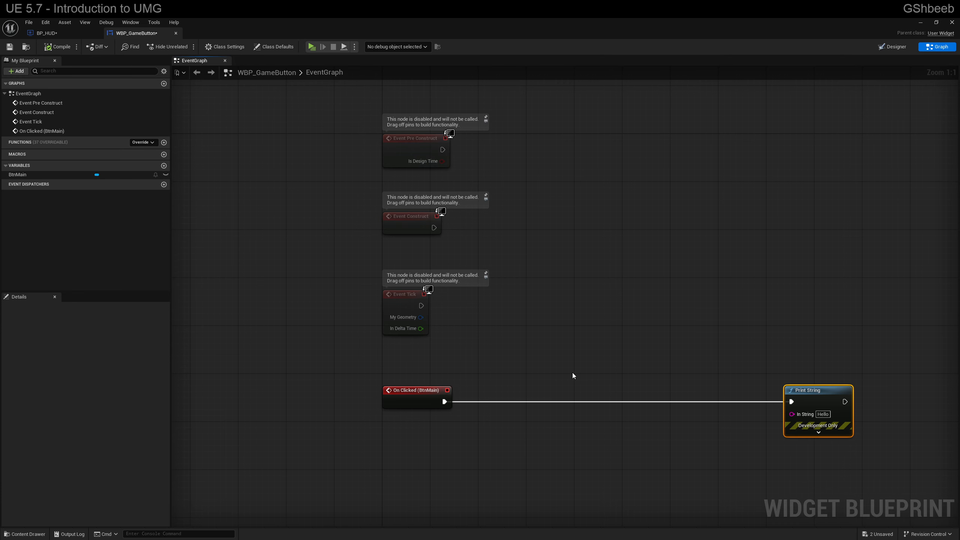
pyautogui.moveTo(444, 401); pyautogui.dragTo(491, 387)
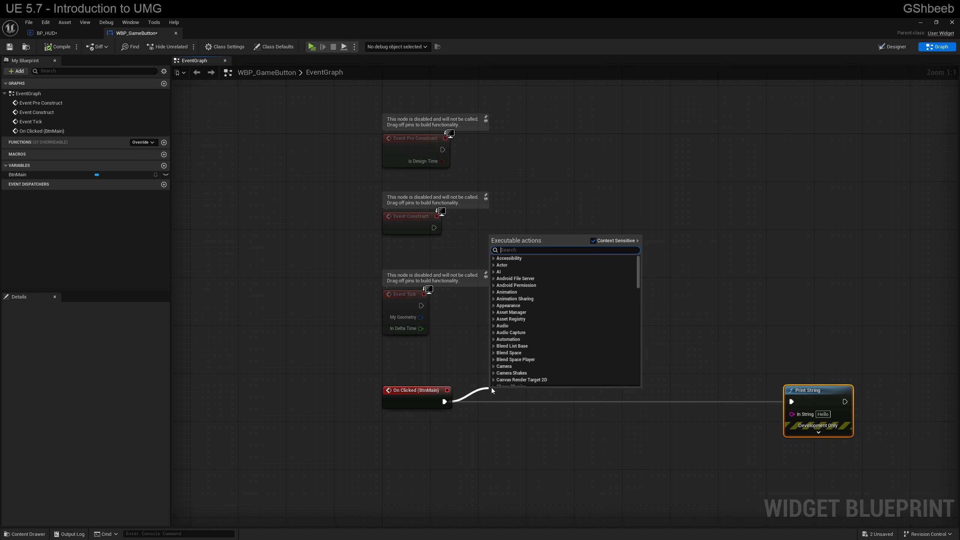
pyautogui.click(491, 389)
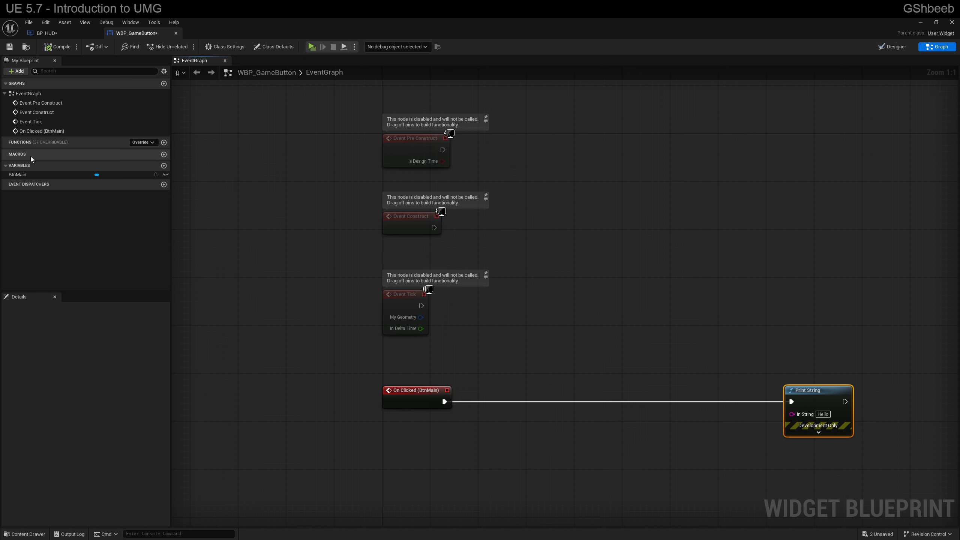
# Step: Add a Set Visibility node targeting self near On Clicked (BtnMain), with In Visibility set to Collapsed
pyautogui.click(23, 174)
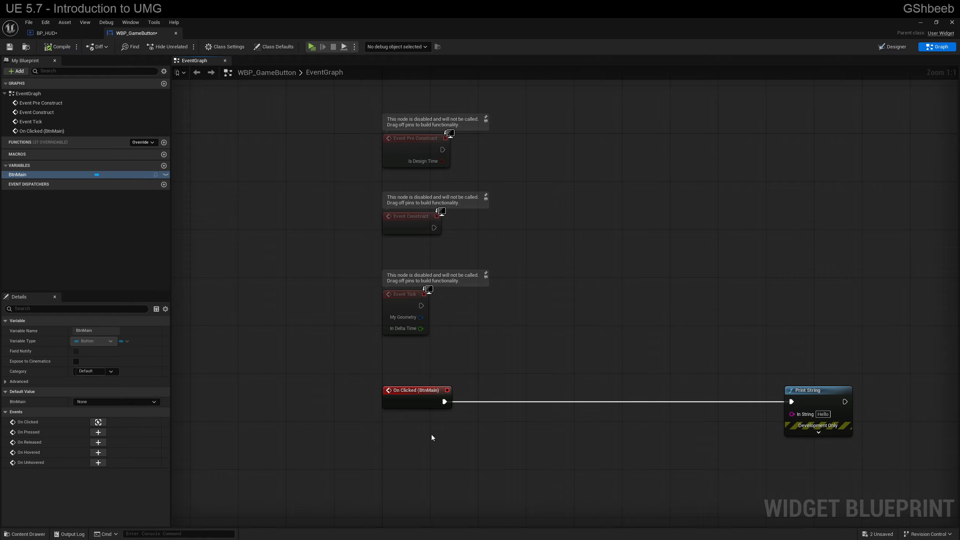
pyautogui.moveTo(432, 435); pyautogui.dragTo(432, 425, button='right')
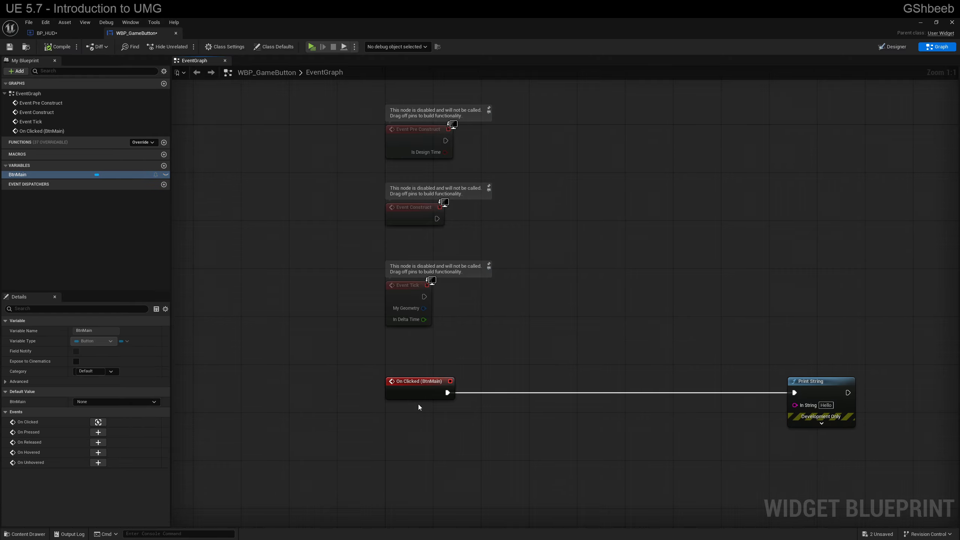
pyautogui.rightClick(398, 414)
pyautogui.write('set visi')
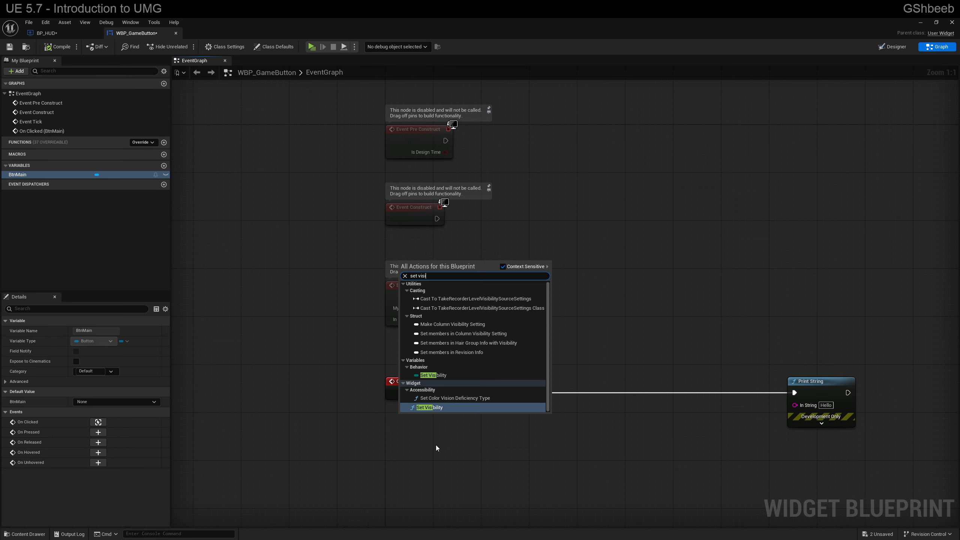
pyautogui.click(438, 409)
pyautogui.moveTo(444, 413); pyautogui.dragTo(559, 406)
pyautogui.click(553, 455)
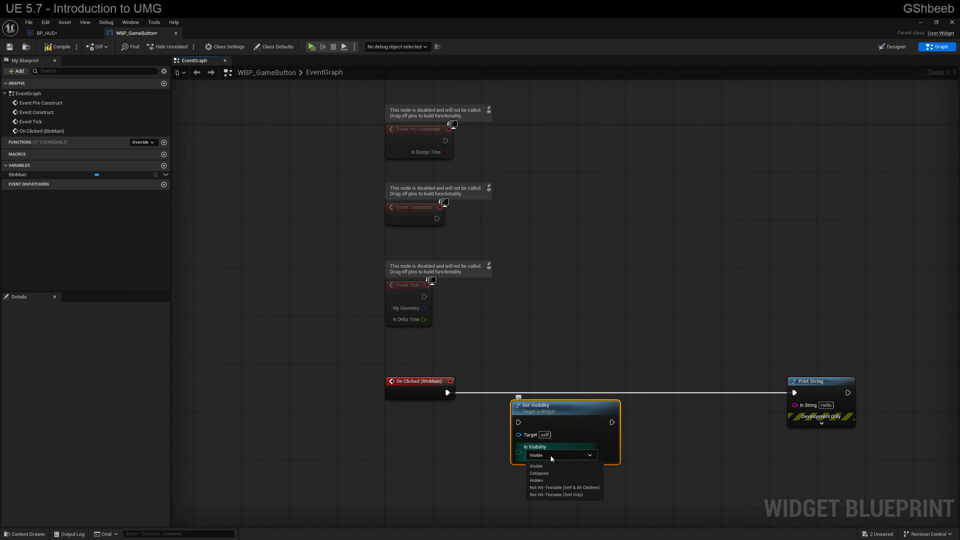
pyautogui.click(540, 474)
# Step: Connect On Clicked (BtnMain) to Set Visibility in place of Print String, and play-test the Resume button
pyautogui.moveTo(540, 415); pyautogui.dragTo(534, 385)
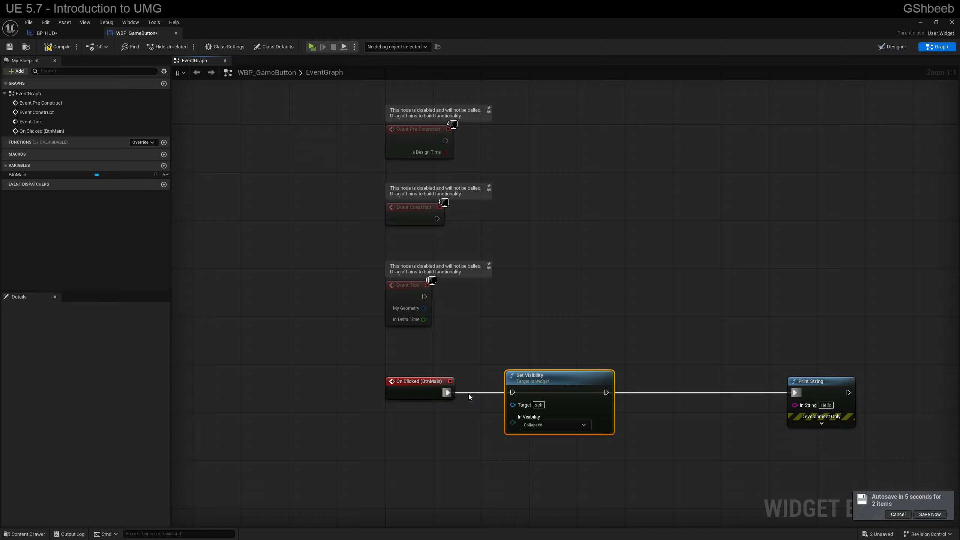
pyautogui.keyDown('alt'); pyautogui.click(606, 392); pyautogui.keyUp('alt')
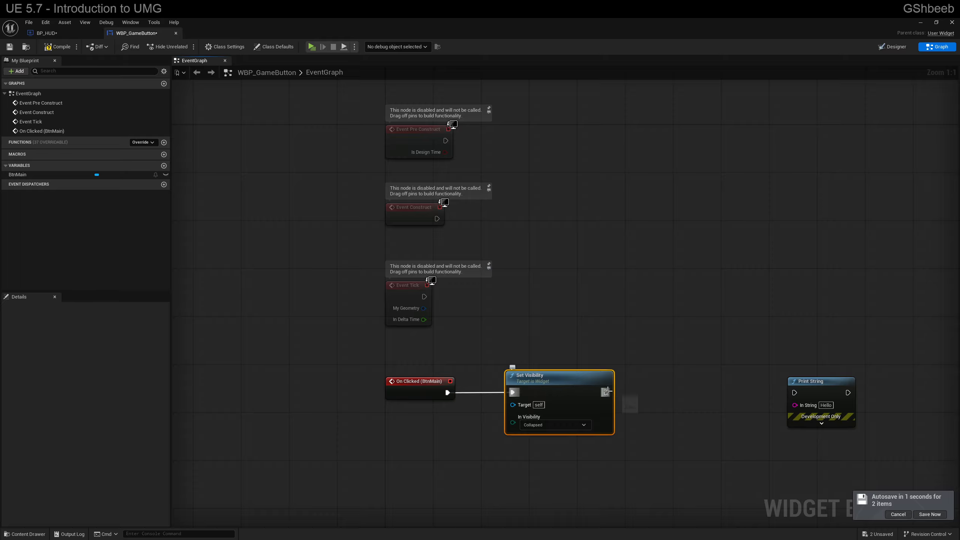
pyautogui.moveTo(801, 382); pyautogui.dragTo(807, 376)
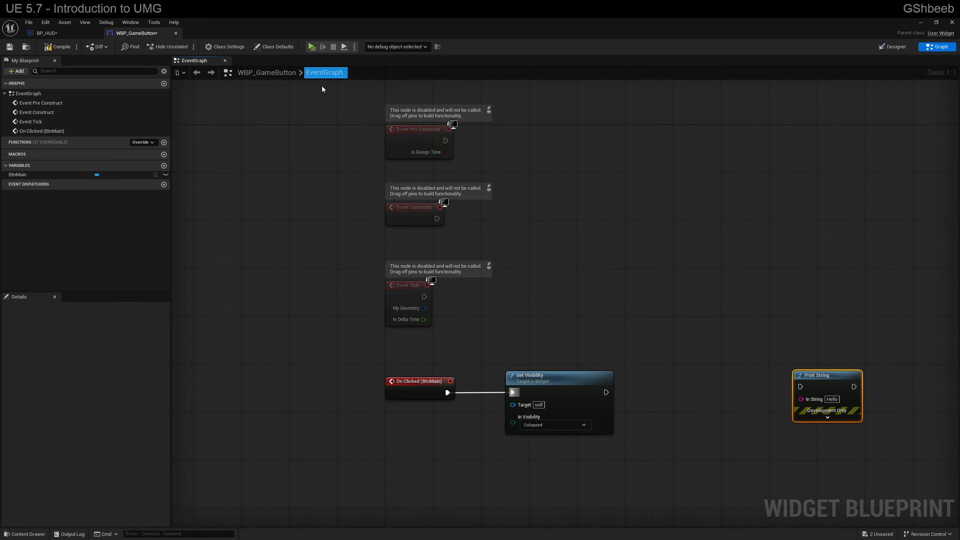
pyautogui.click(310, 46)
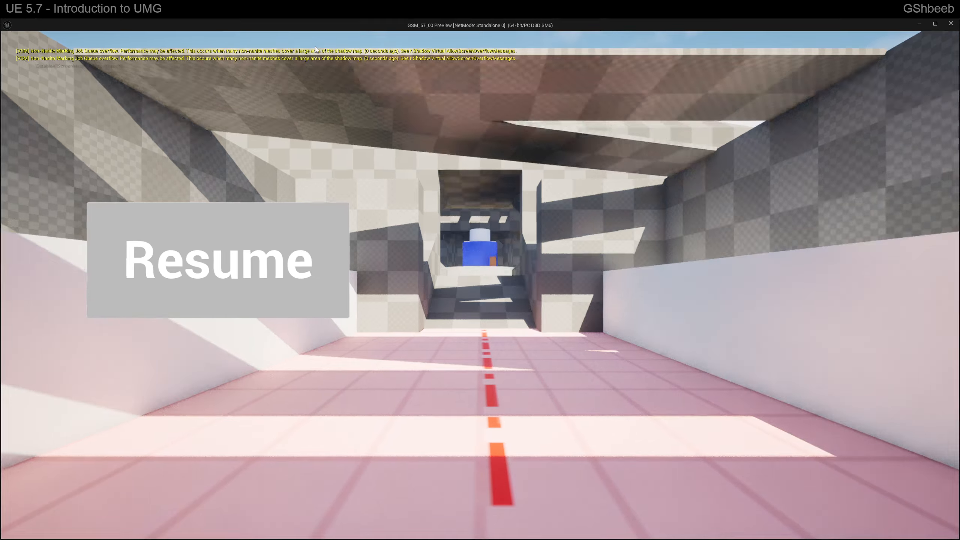
pyautogui.click(306, 214)
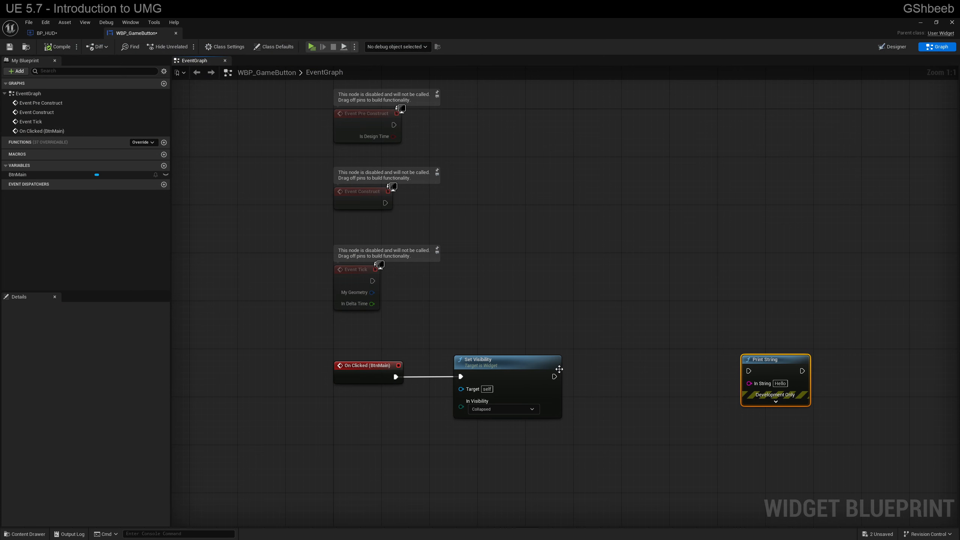
# Step: Add a Set Input Mode Game Only node connected after Set Visibility
pyautogui.moveTo(555, 376); pyautogui.dragTo(582, 367)
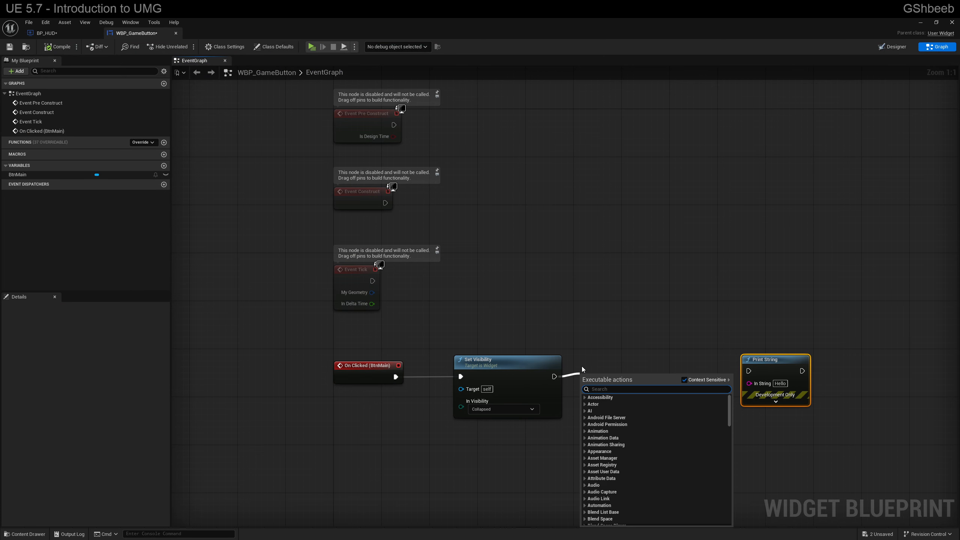
pyautogui.write('game mode')
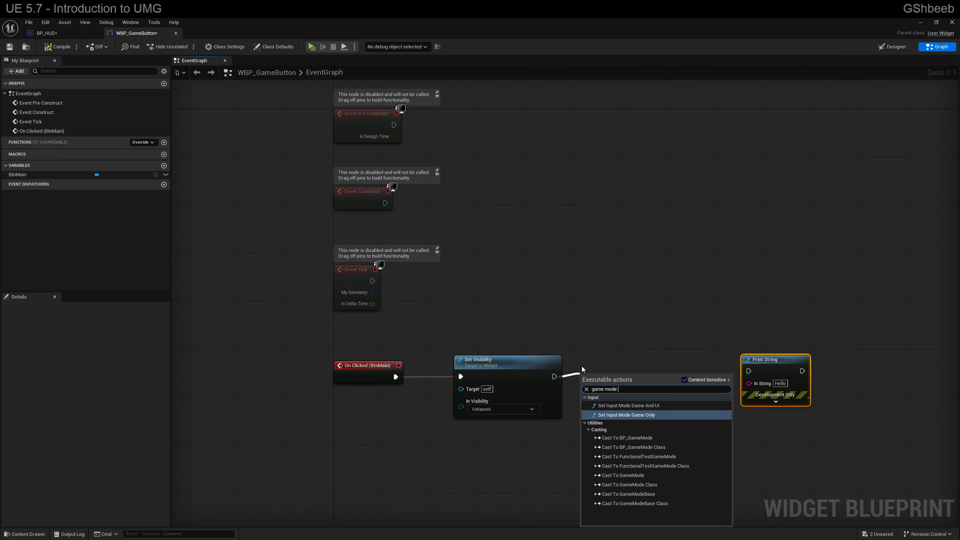
pyautogui.press('Return')
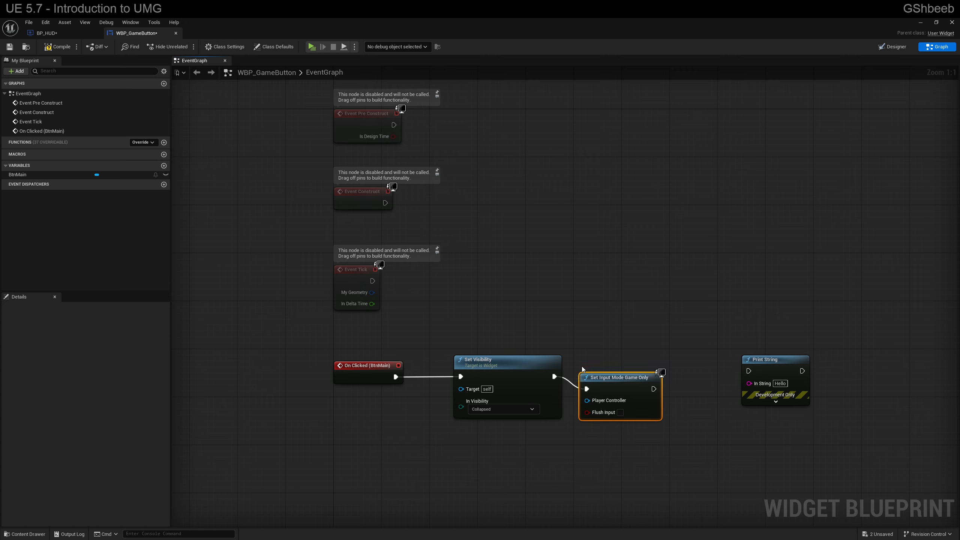
# Step: Feed a Get Player Controller node into the Player Controller input of Set Input Mode Game Only and place it below Set Visibility
pyautogui.moveTo(619, 379); pyautogui.dragTo(576, 437)
pyautogui.click(550, 439)
pyautogui.write('get pl')
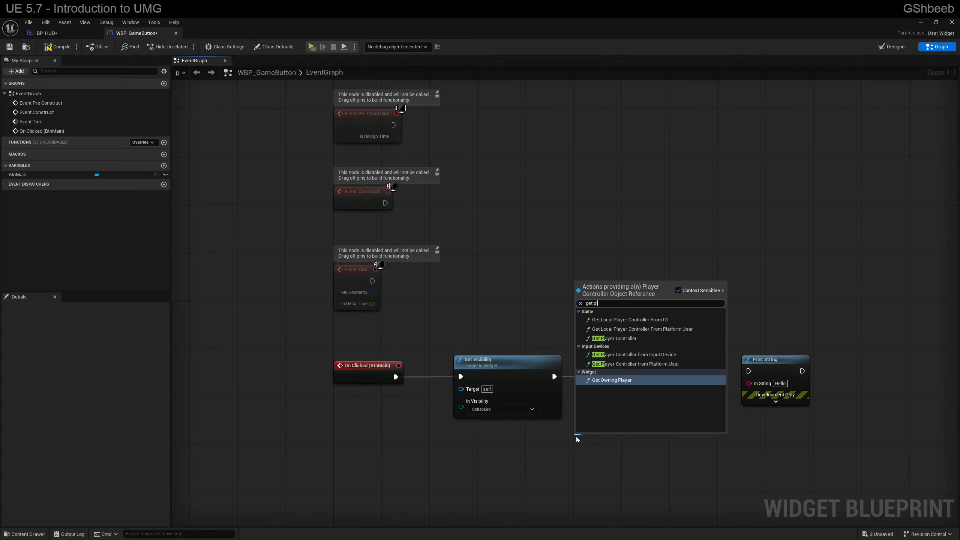
pyautogui.write('ayer con')
pyautogui.press('Return')
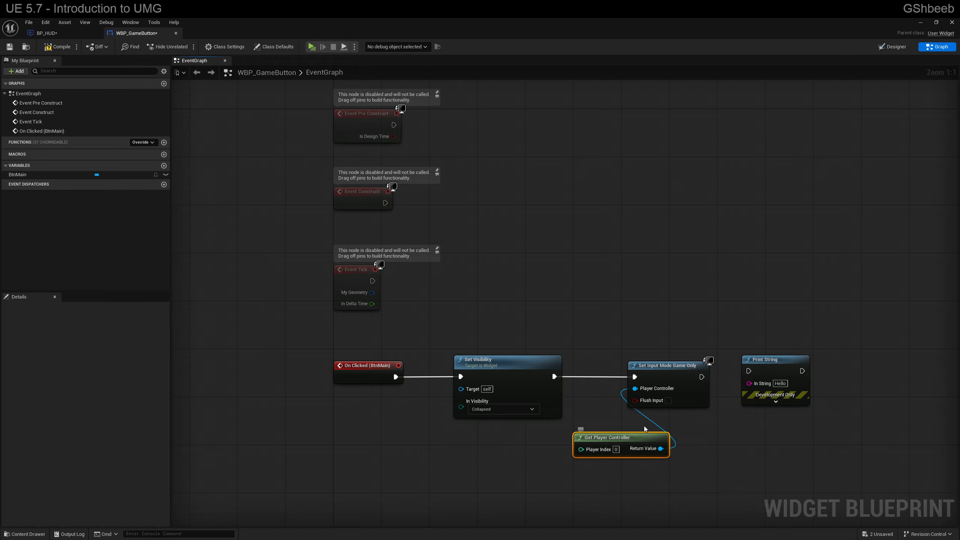
pyautogui.moveTo(626, 436); pyautogui.dragTo(560, 429)
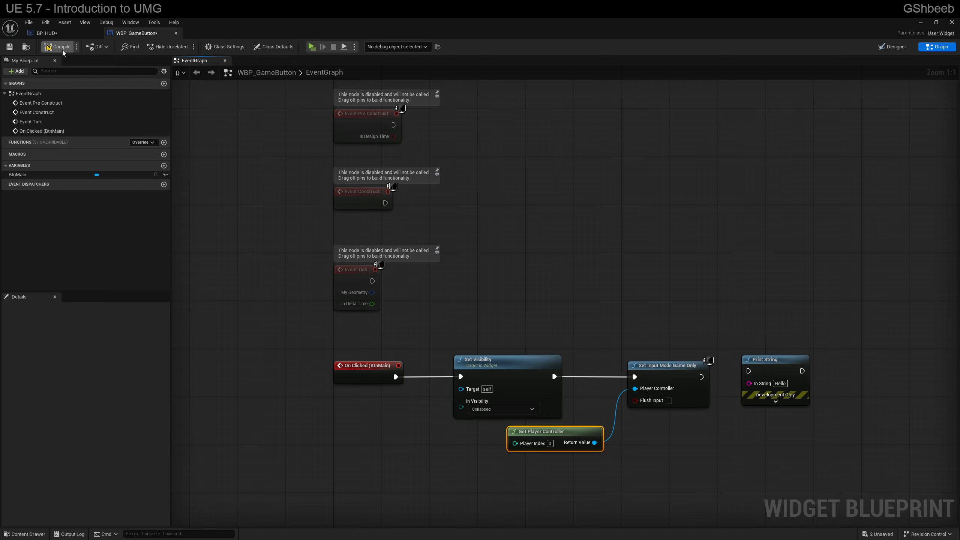
# Step: Compile the widget blueprint and play-test the Resume button with the game-only input mode in place
pyautogui.click(58, 47)
pyautogui.click(311, 47)
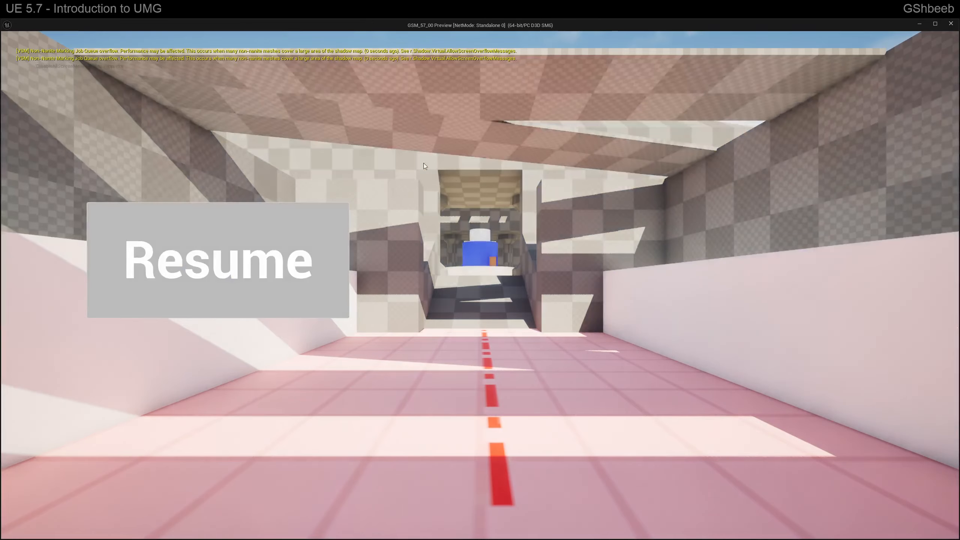
pyautogui.click(339, 264)
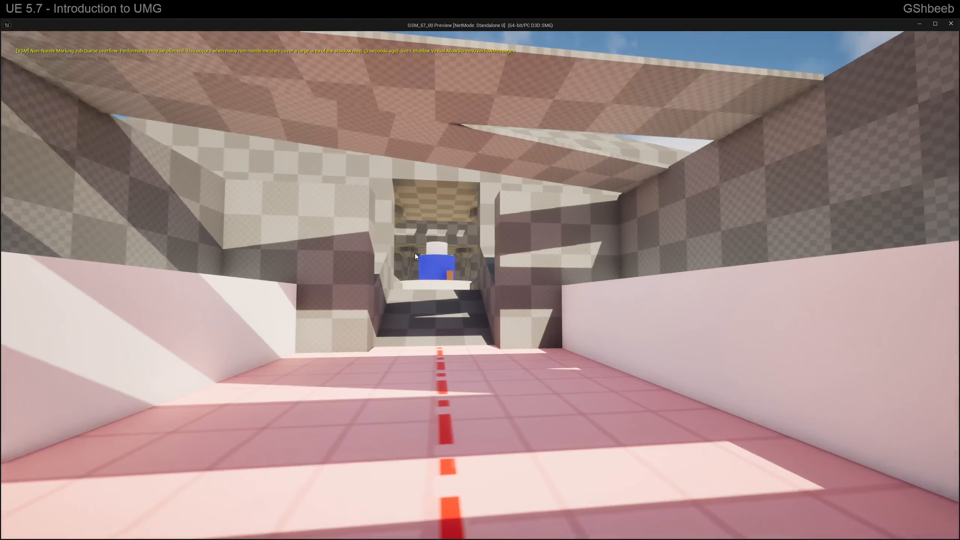
pyautogui.press('Escape')
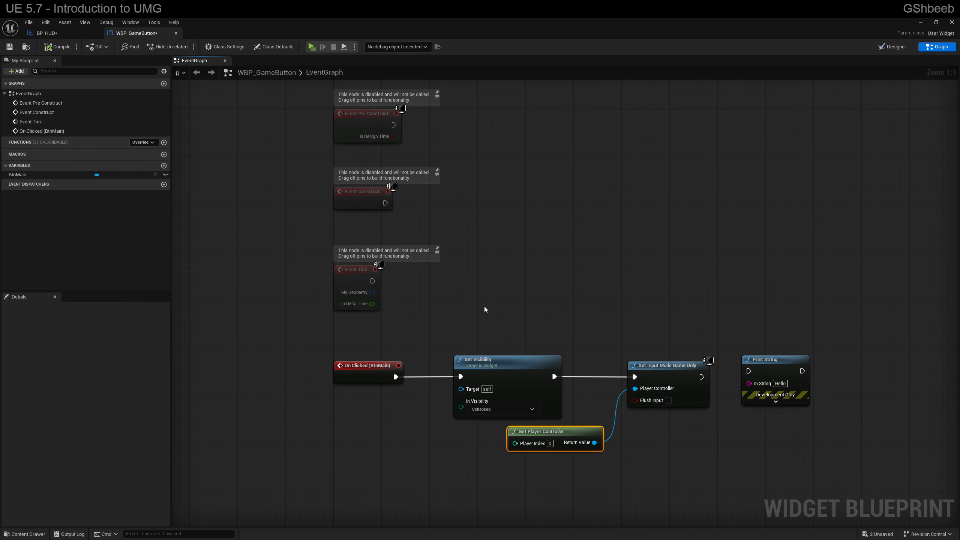
# Step: Move the unconnected Print String node farther away from Set Input Mode Game Only to make room between them
pyautogui.moveTo(484, 310); pyautogui.dragTo(471, 306, button='right')
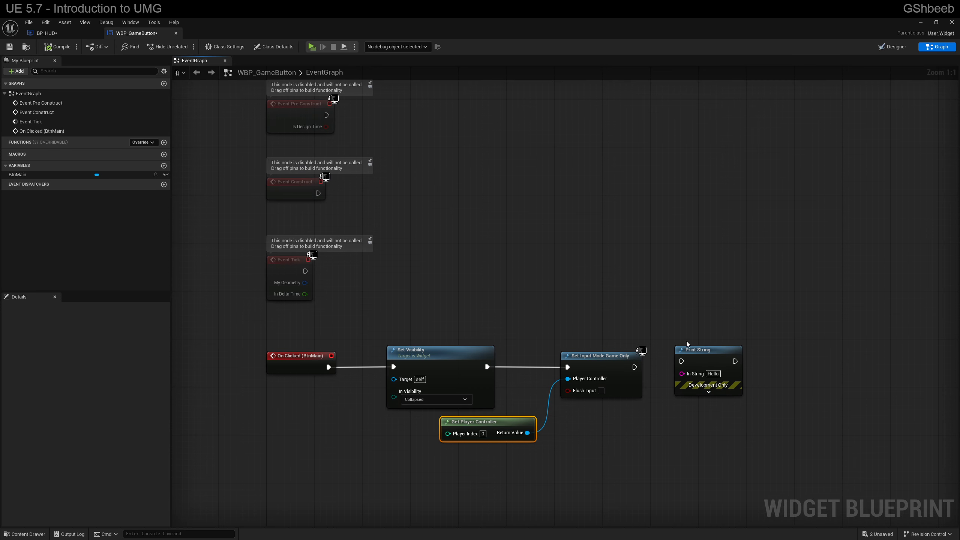
pyautogui.moveTo(692, 352); pyautogui.dragTo(812, 355)
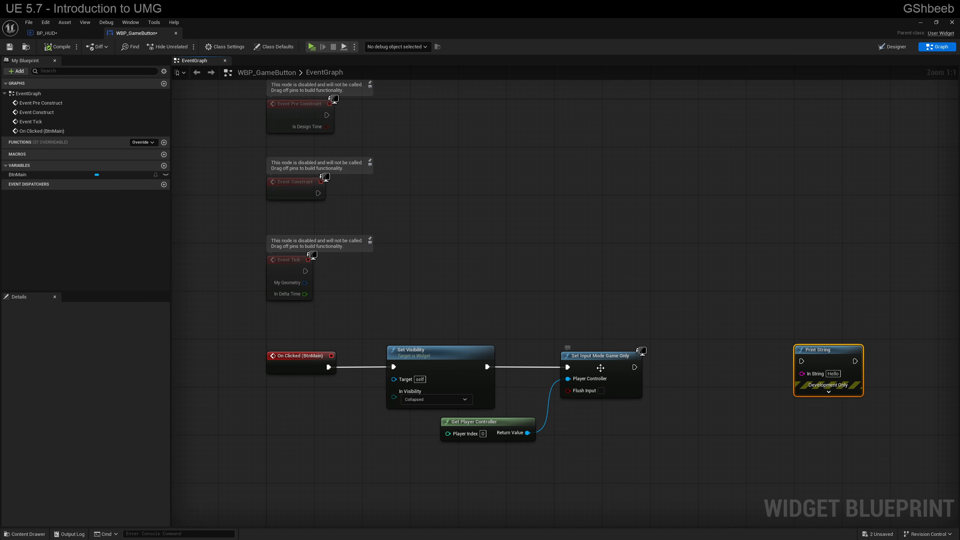
pyautogui.moveTo(528, 433); pyautogui.dragTo(629, 431)
pyautogui.write('mouse')
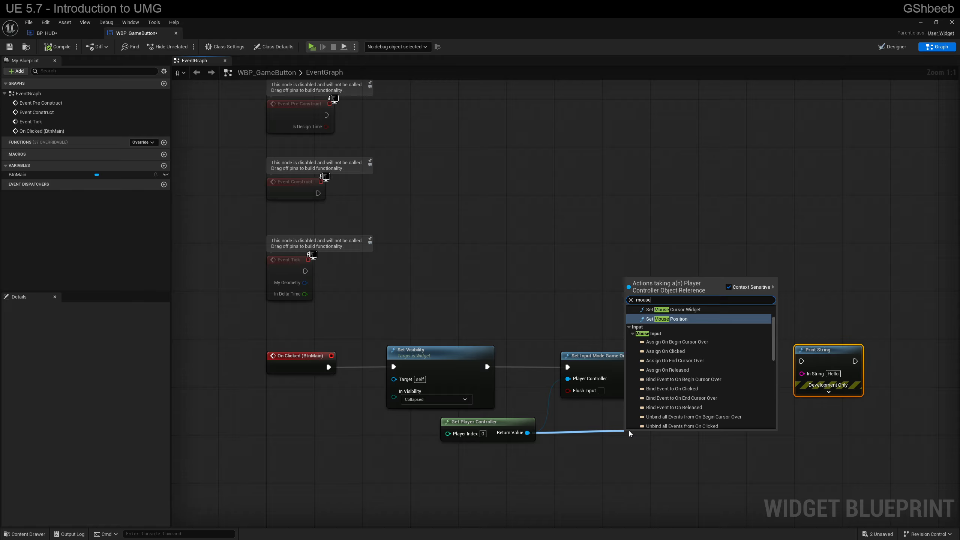
pyautogui.write('cour')
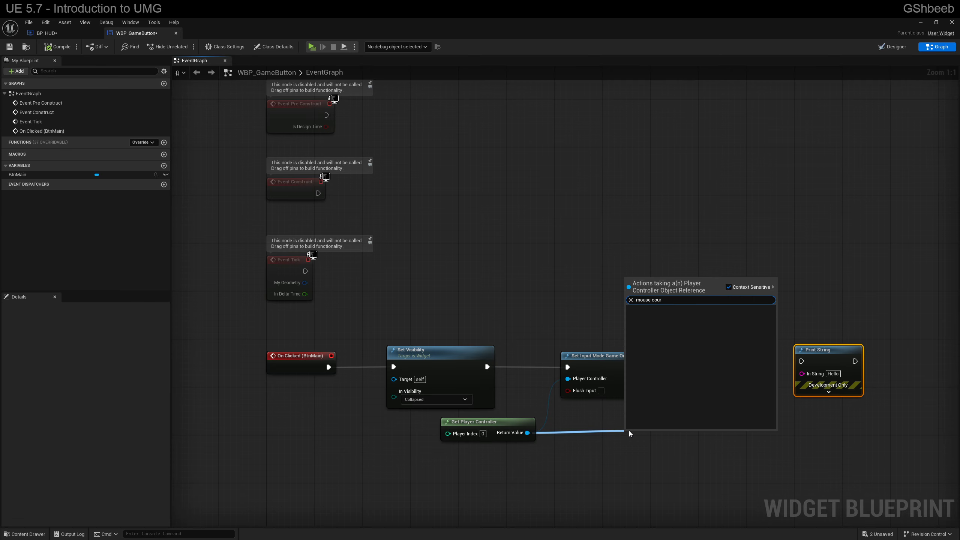
pyautogui.press('Escape')
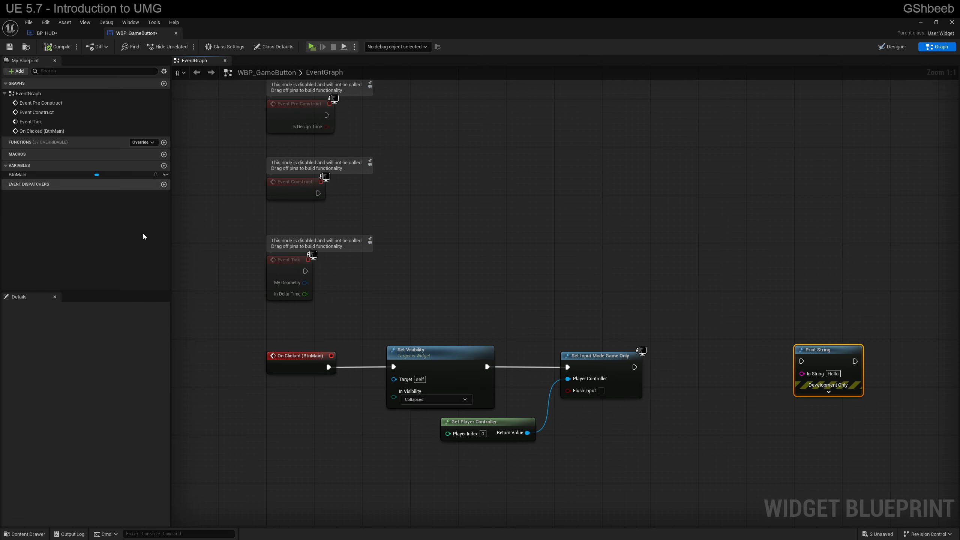
pyautogui.moveTo(527, 433); pyautogui.dragTo(591, 438)
pyautogui.write('s')
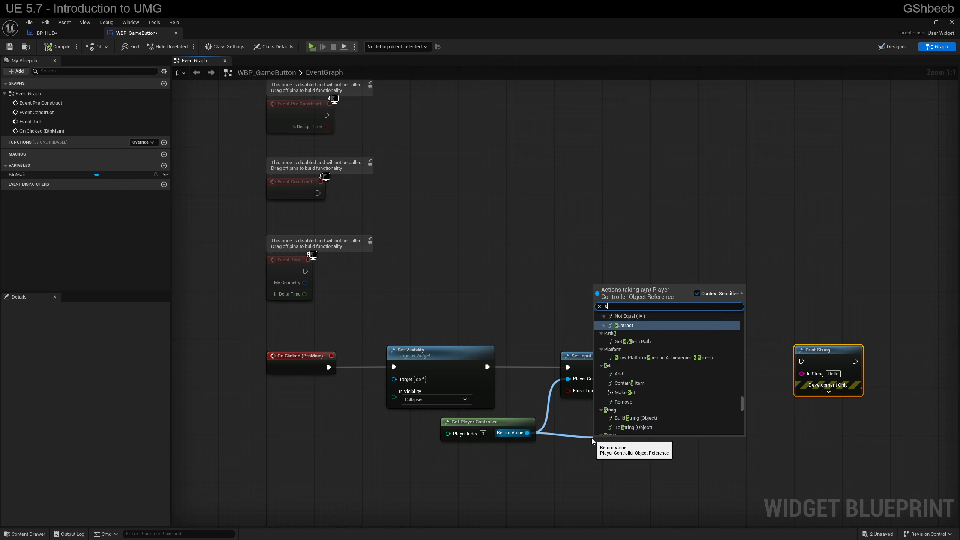
pyautogui.write('et mouse')
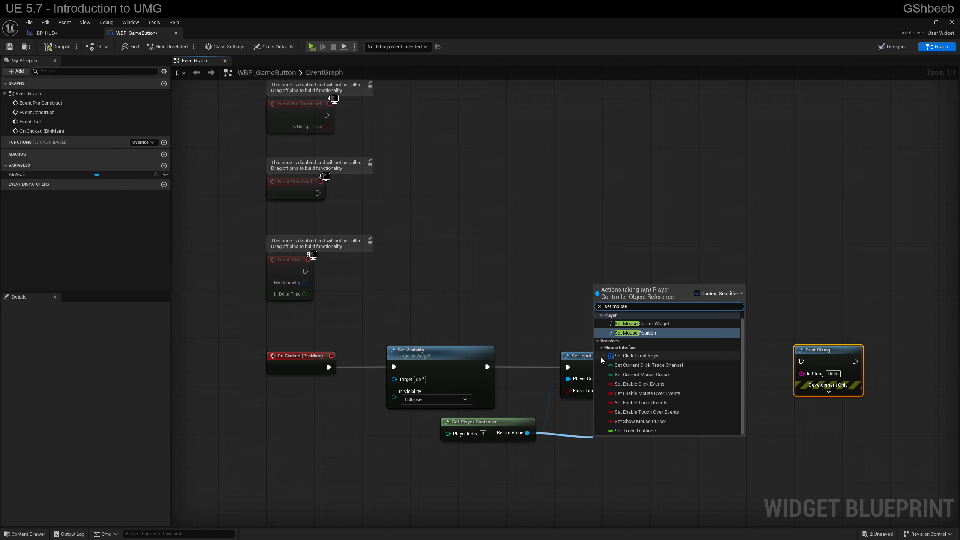
pyautogui.scroll(1, 710, 347)
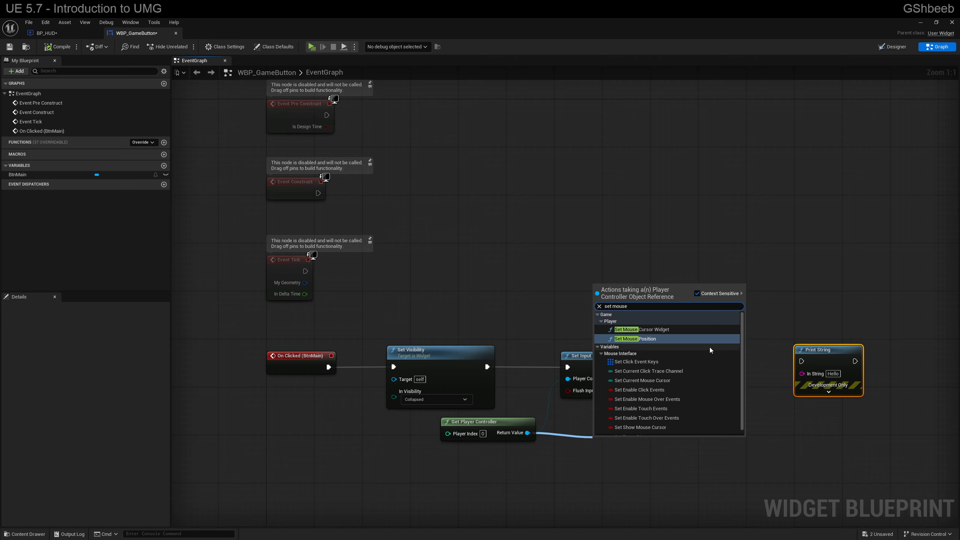
pyautogui.click(580, 434)
pyautogui.moveTo(528, 433); pyautogui.dragTo(554, 440)
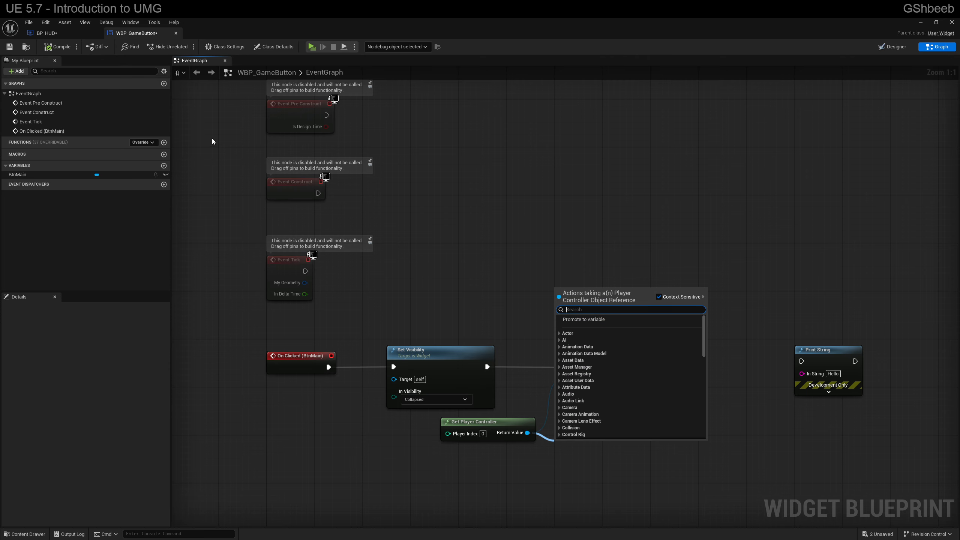
# Step: Check the cursor node in BP_HUD, then add a Set Show Mouse Cursor node from Get Player Controller, placed after Set Input Mode Game Only
pyautogui.click(46, 33)
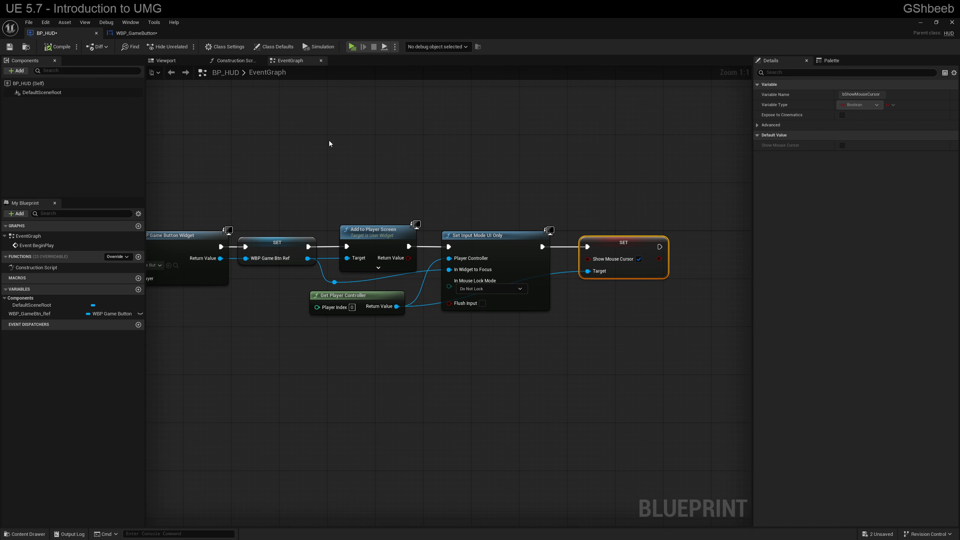
pyautogui.click(136, 33)
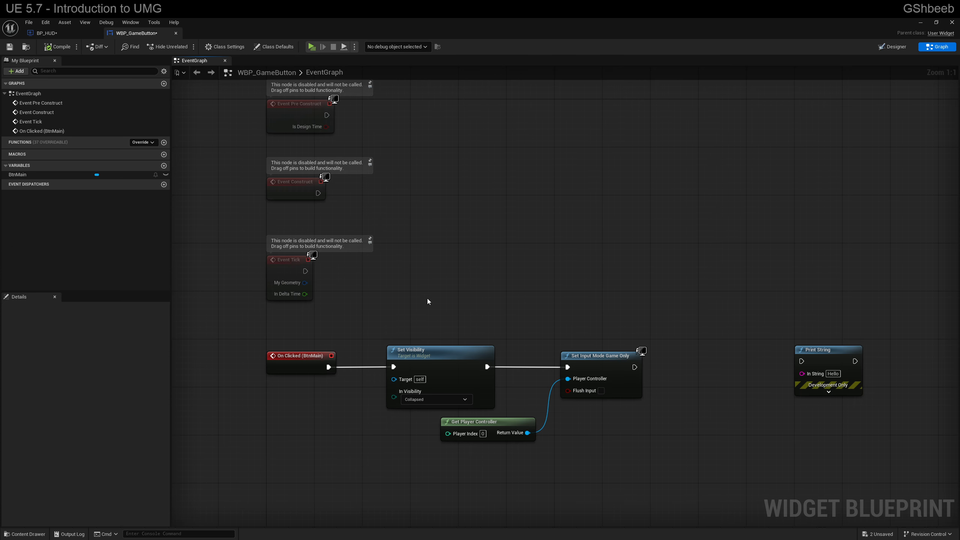
pyautogui.moveTo(528, 433); pyautogui.dragTo(574, 436)
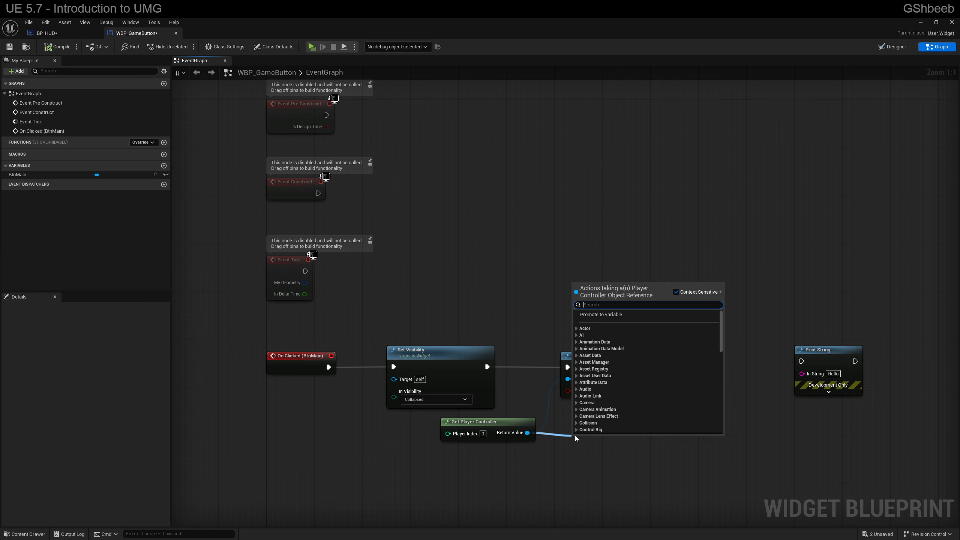
pyautogui.write('show')
pyautogui.press('Down')
pyautogui.press('Down')
pyautogui.press('Down')
pyautogui.press('Down')
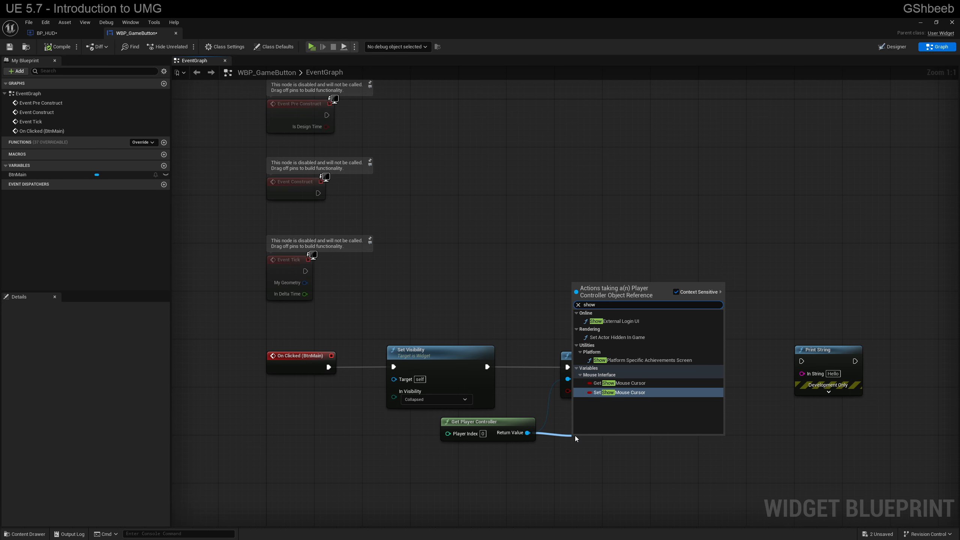
pyautogui.press('Return')
pyautogui.moveTo(614, 442); pyautogui.dragTo(704, 357)
# Step: Connect Set Input Mode Game Only's execution output to the Show Mouse Cursor SET node and straighten the connection
pyautogui.moveTo(635, 367); pyautogui.dragTo(664, 361)
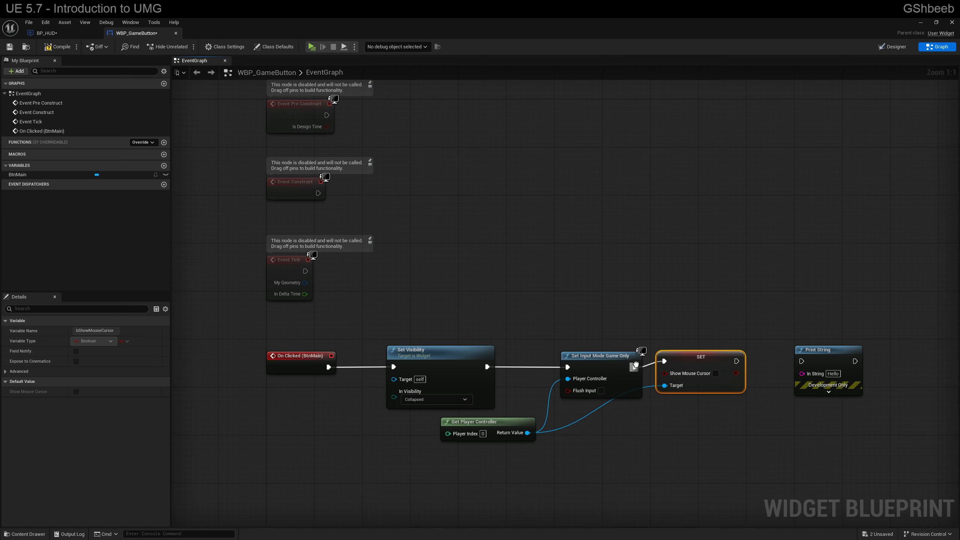
pyautogui.click(629, 360)
pyautogui.press('q')
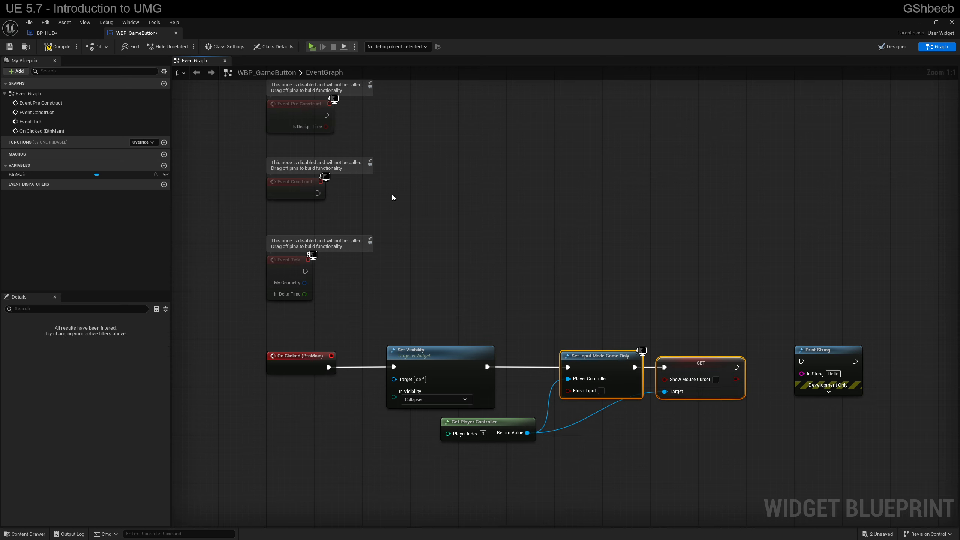
# Step: Play-test the level: resume with the Resume button, walk the character into the pillared room, and end the session
pyautogui.click(311, 47)
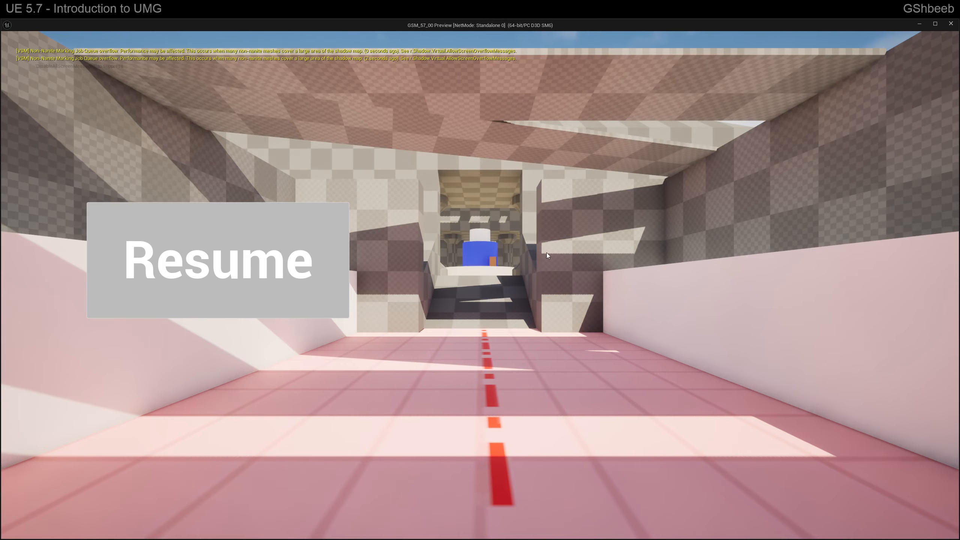
pyautogui.click(335, 240)
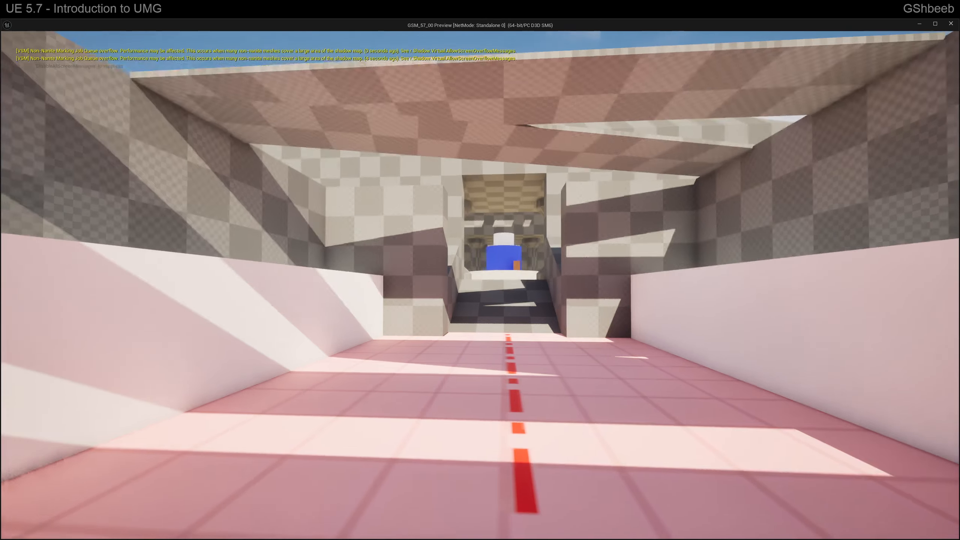
pyautogui.press('w')
pyautogui.press('w')
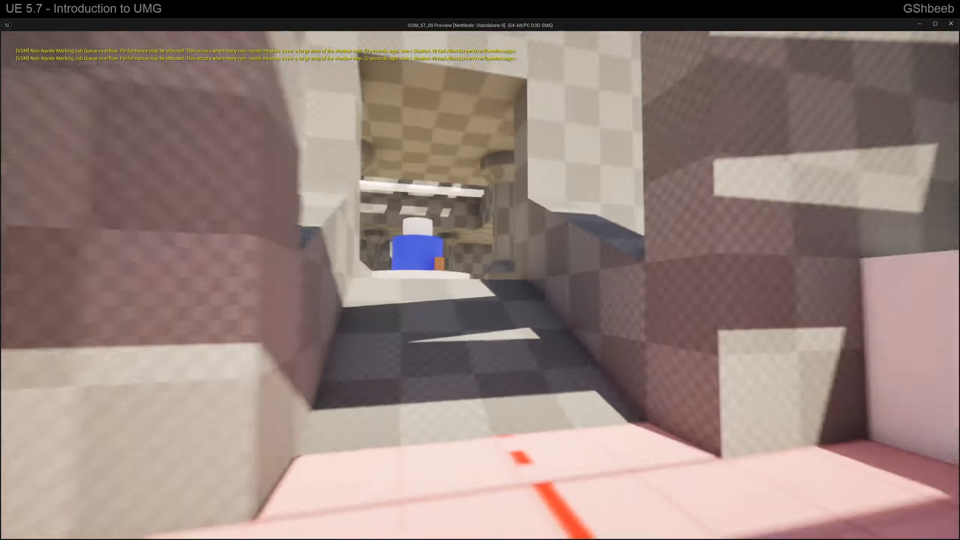
pyautogui.press('w')
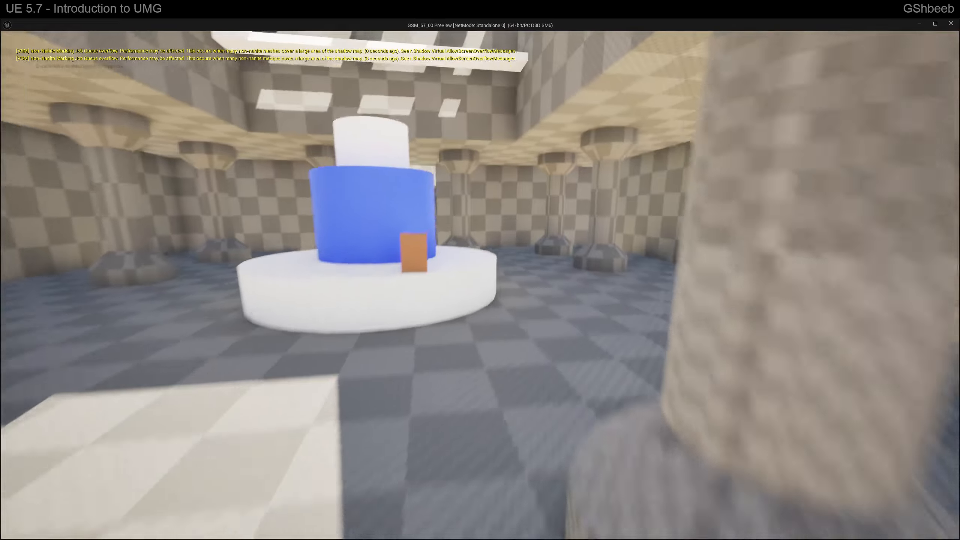
pyautogui.press('w')
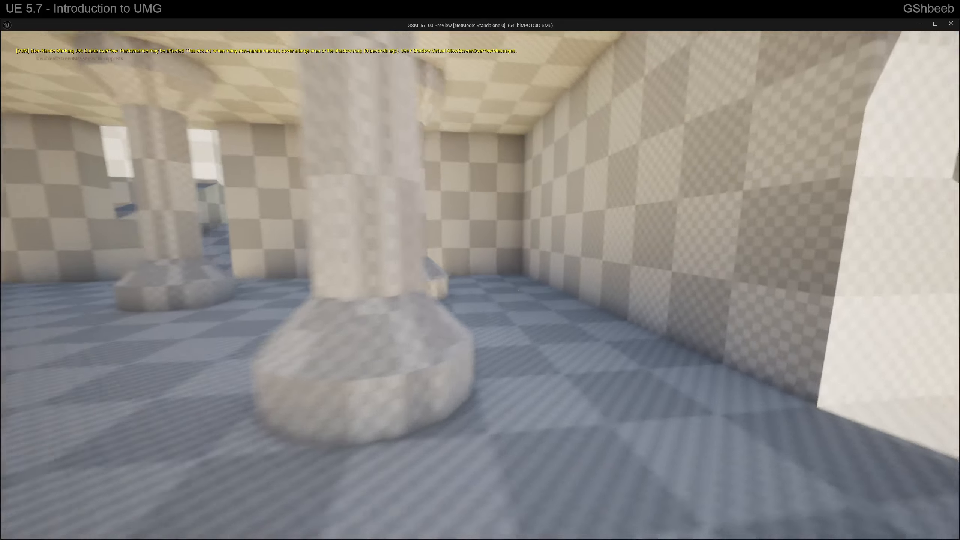
pyautogui.press('w')
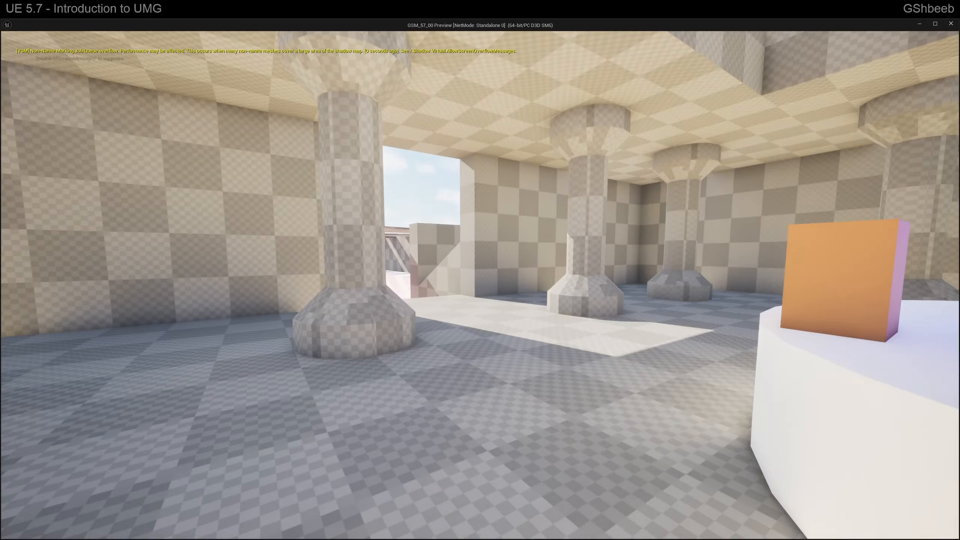
pyautogui.press('Escape')
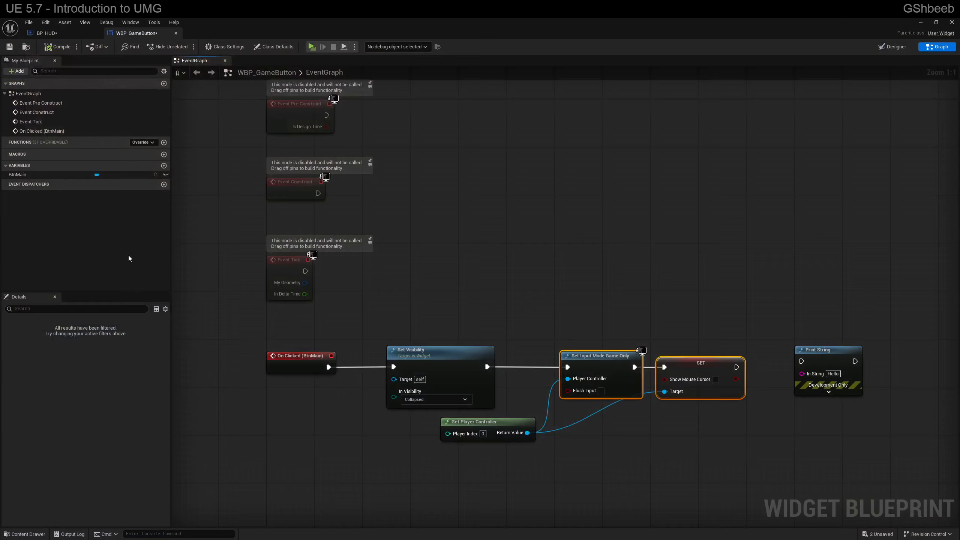